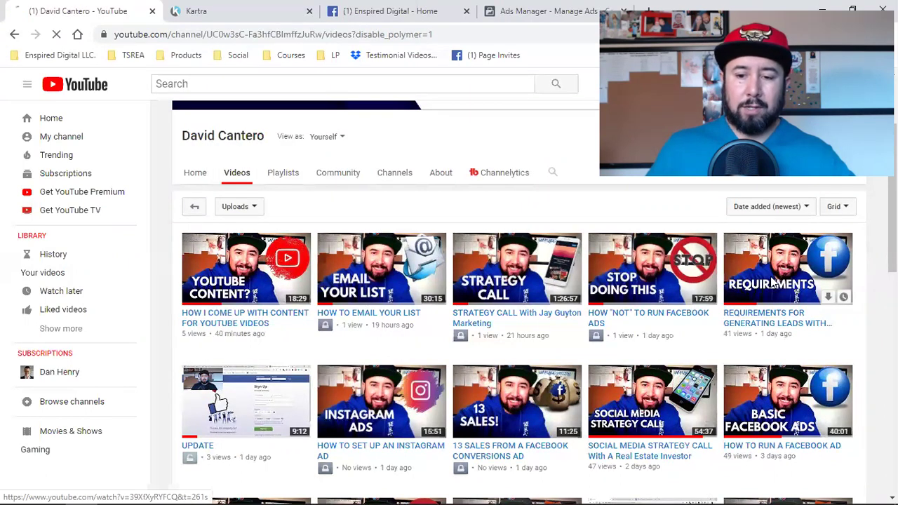
Play the 'REQUIREMENTS FOR GENERATING LEADS WITH FACEBOOK ADS' video from the channel's Videos tab, then pause it.
left_click(758, 293)
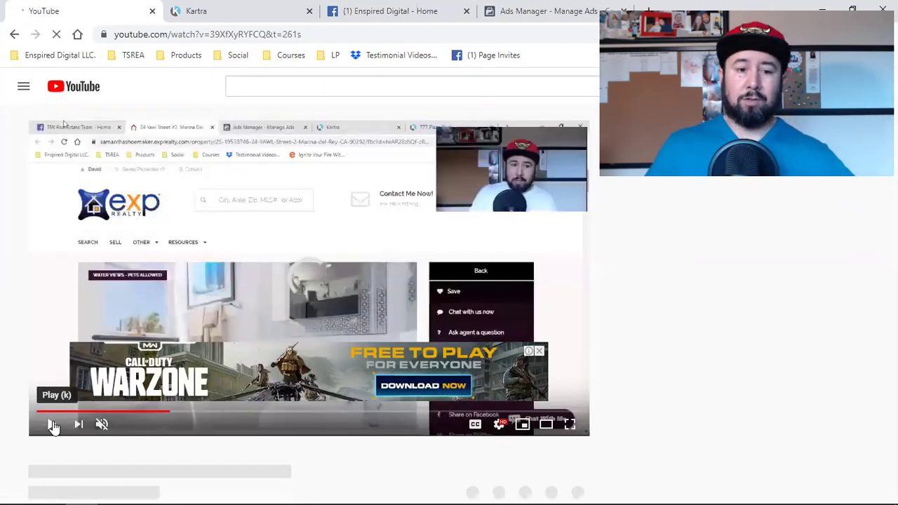
left_click(53, 426)
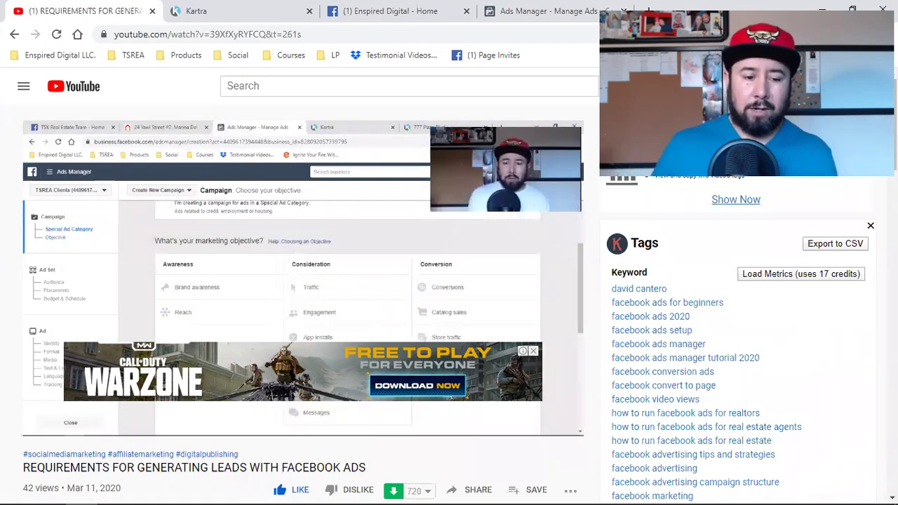
mouse_move(272, 272)
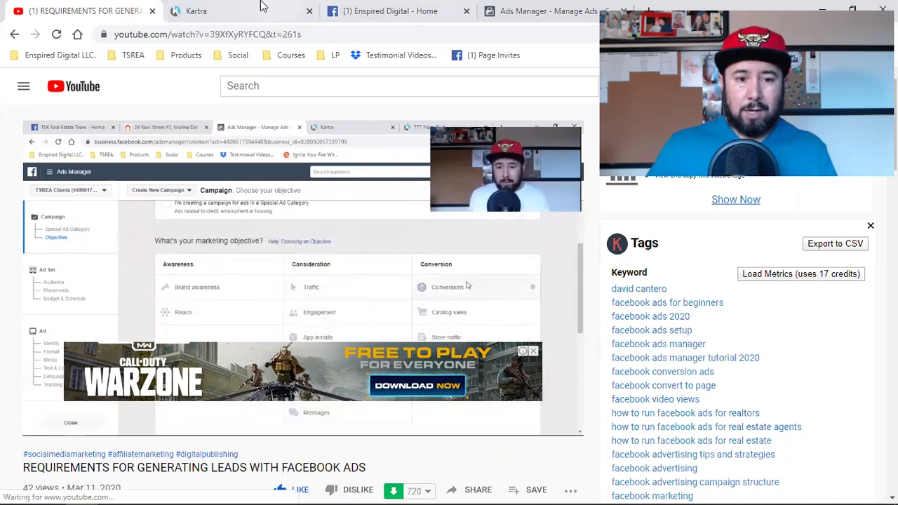
In Kartra's Pages library, show pages from all categories and load more of them.
left_click(297, 9)
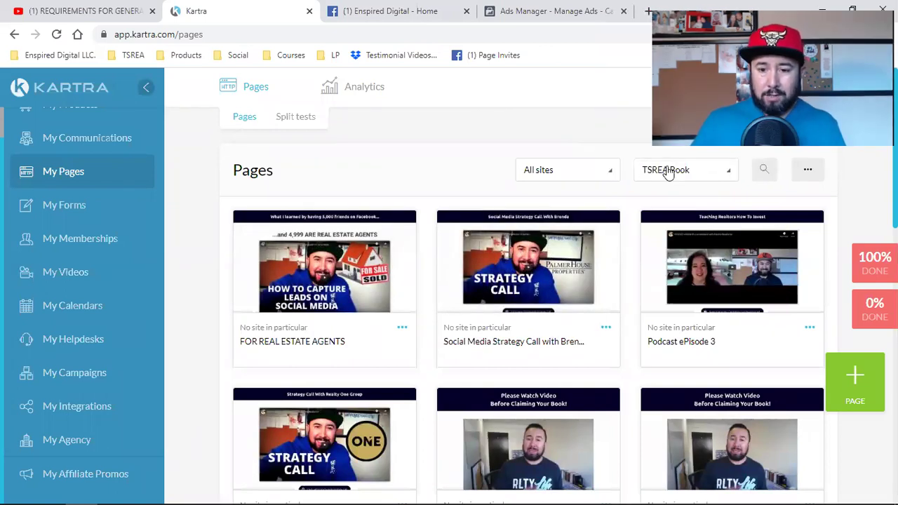
left_click(668, 173)
scroll(665, 267, "up", 3)
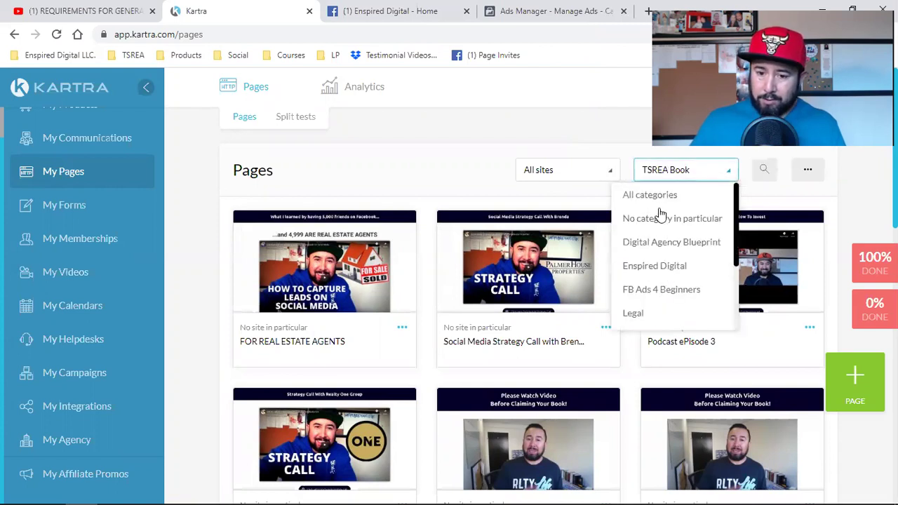
left_click(663, 197)
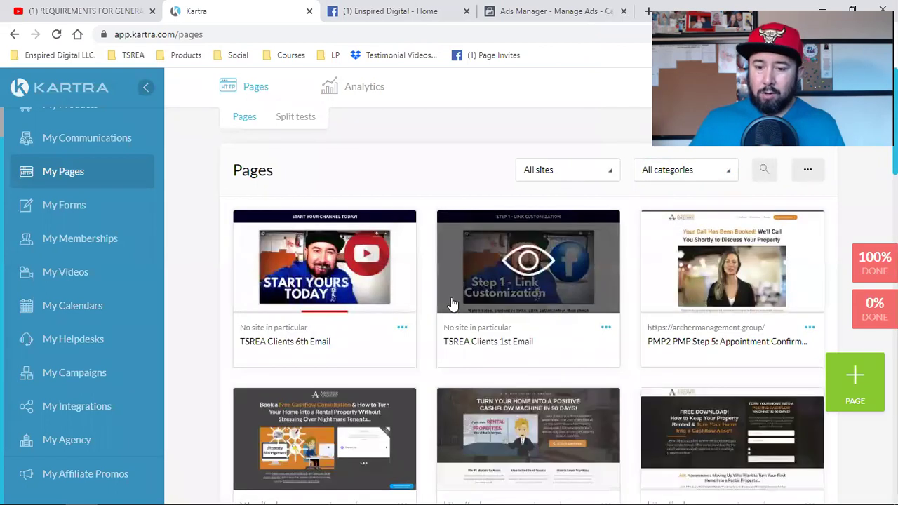
scroll(717, 337, "down", 8)
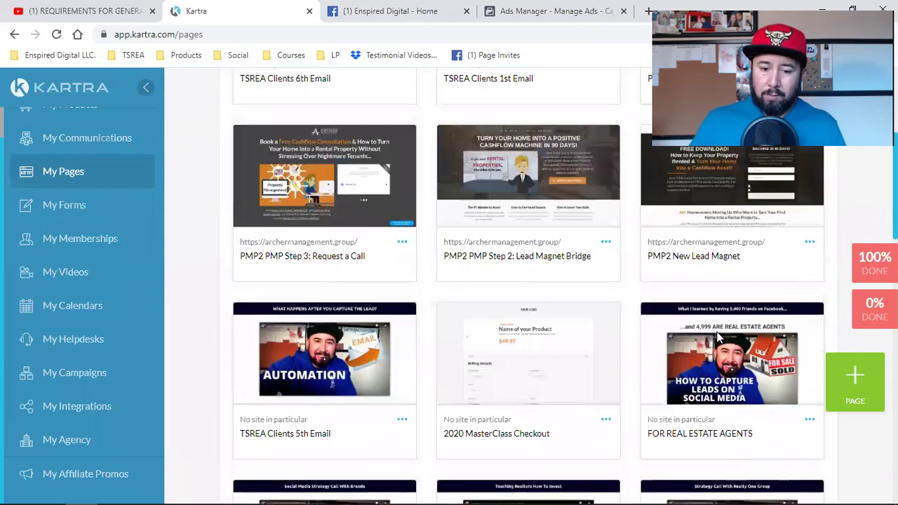
scroll(717, 337, "down", 8)
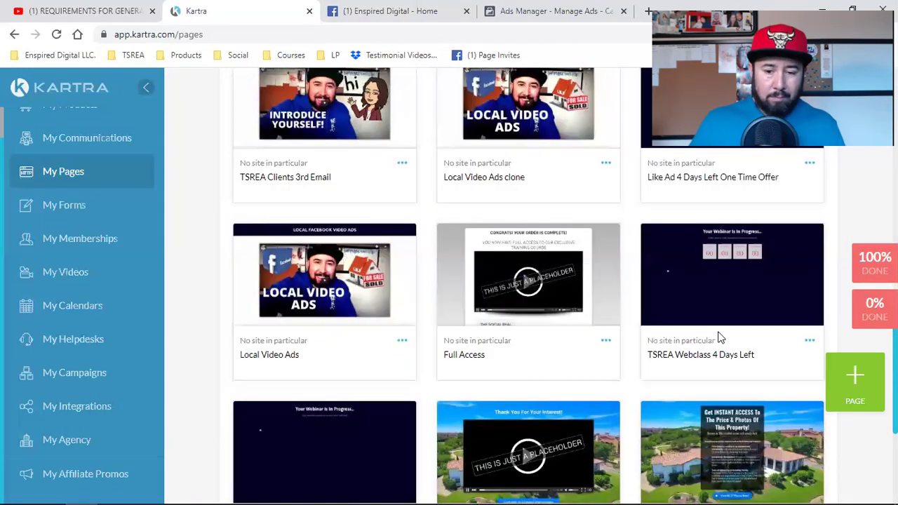
scroll(719, 338, "down", 5)
left_click(718, 336)
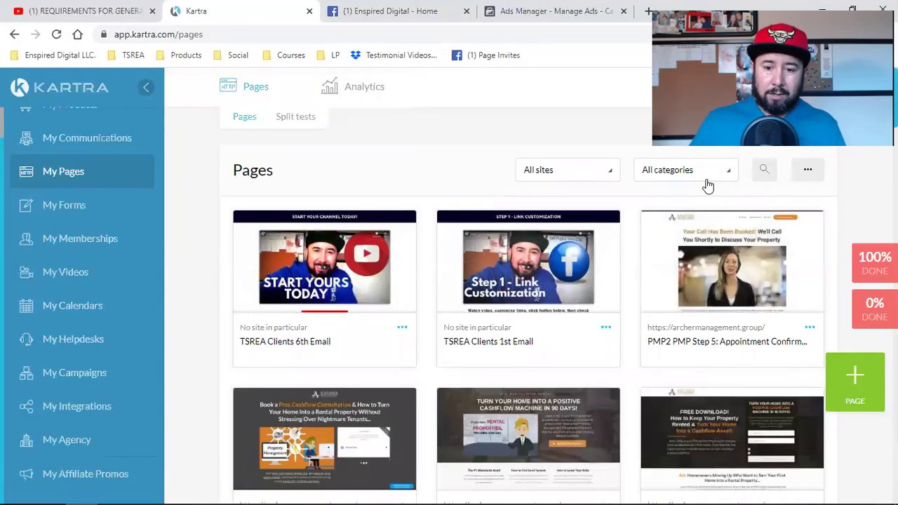
Filter the pages list to the TSREA Book category.
left_click(705, 175)
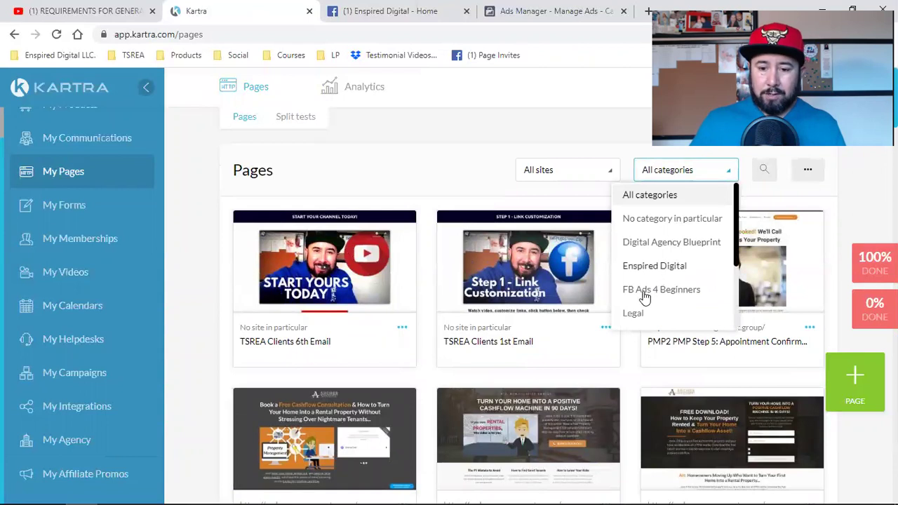
scroll(651, 296, "down", 3)
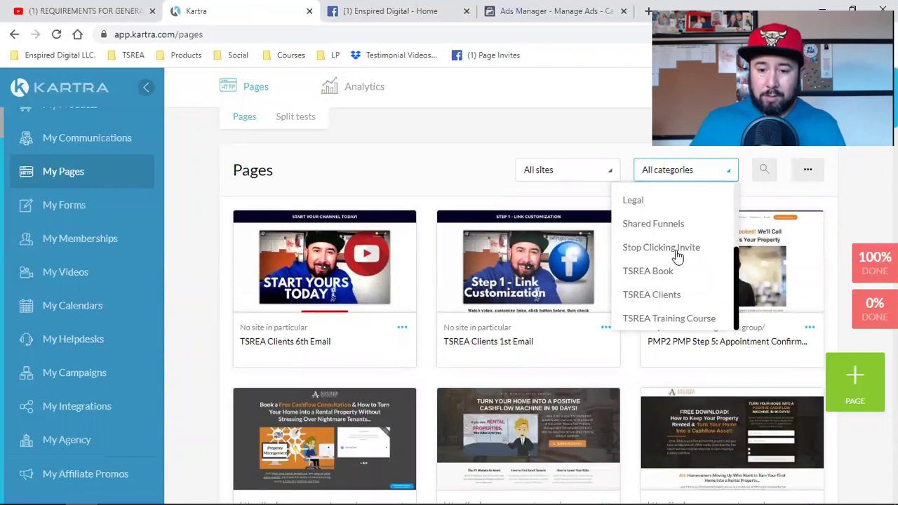
left_click(648, 271)
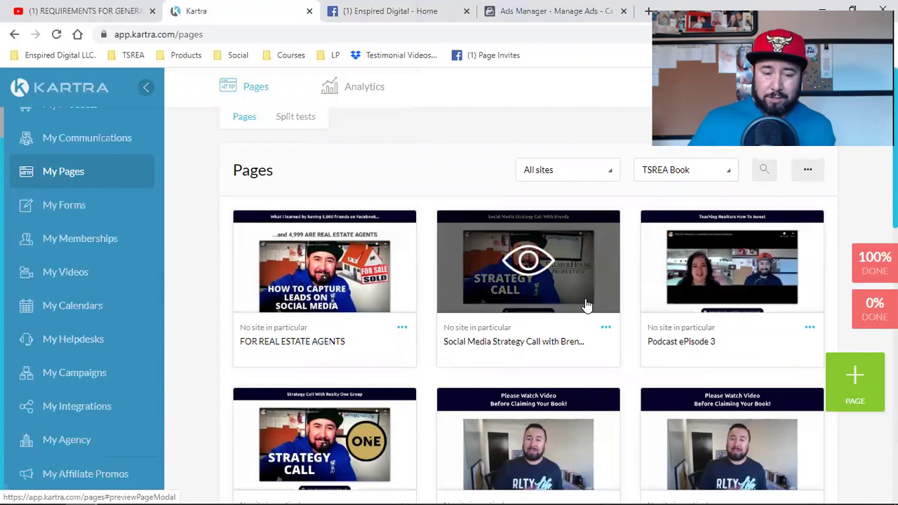
Choose Clone for the FOR REAL ESTATE AGENTS page card to bring up the Clone page dialog.
left_click(402, 330)
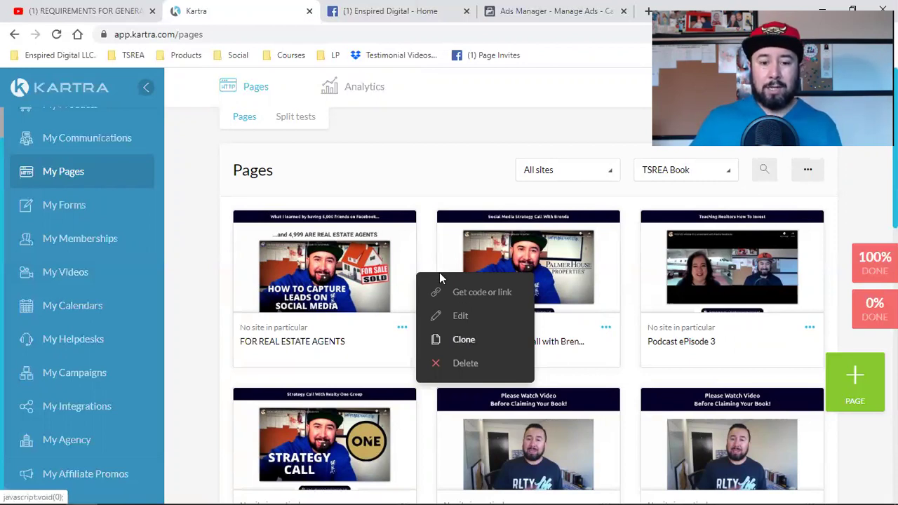
left_click(428, 169)
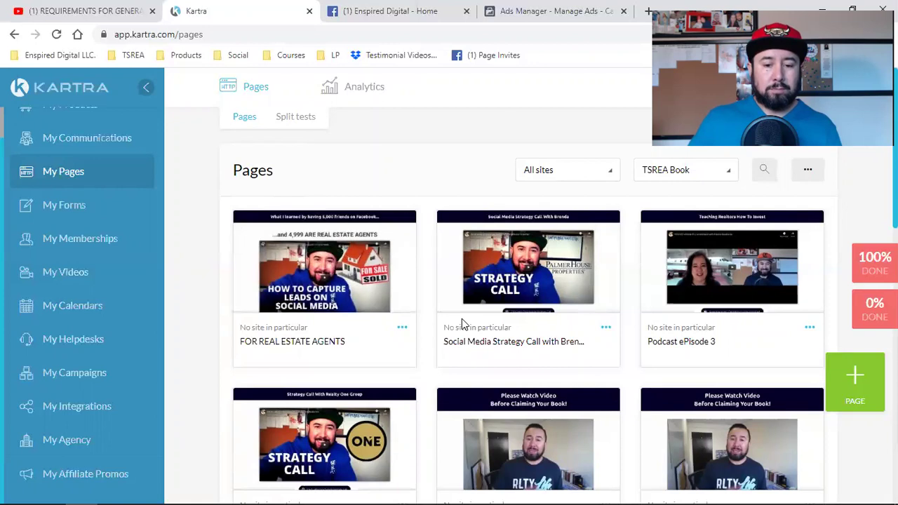
left_click(401, 330)
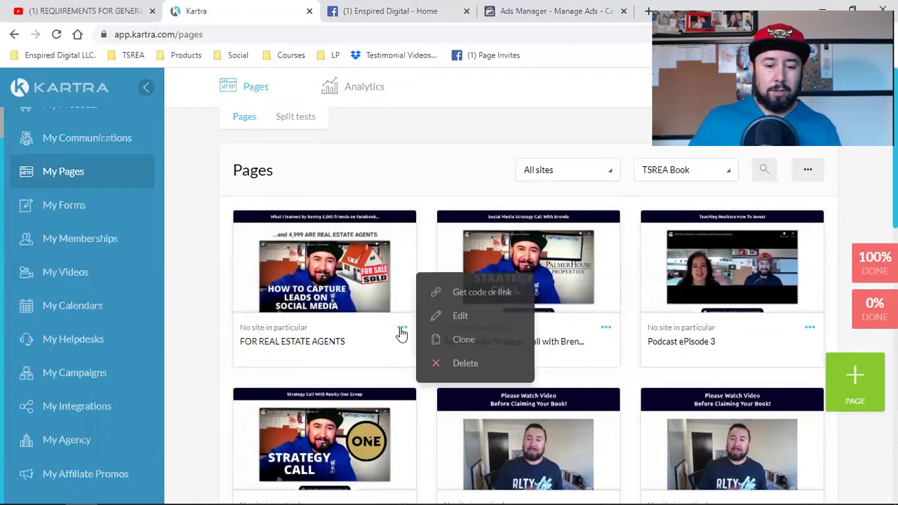
left_click(465, 343)
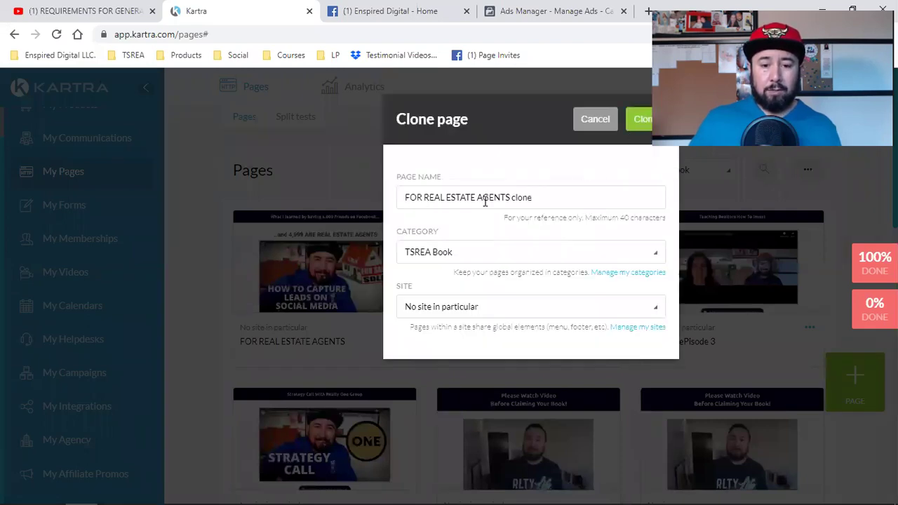
Name the cloned page 'Requirements' and create it.
triple_click(505, 197)
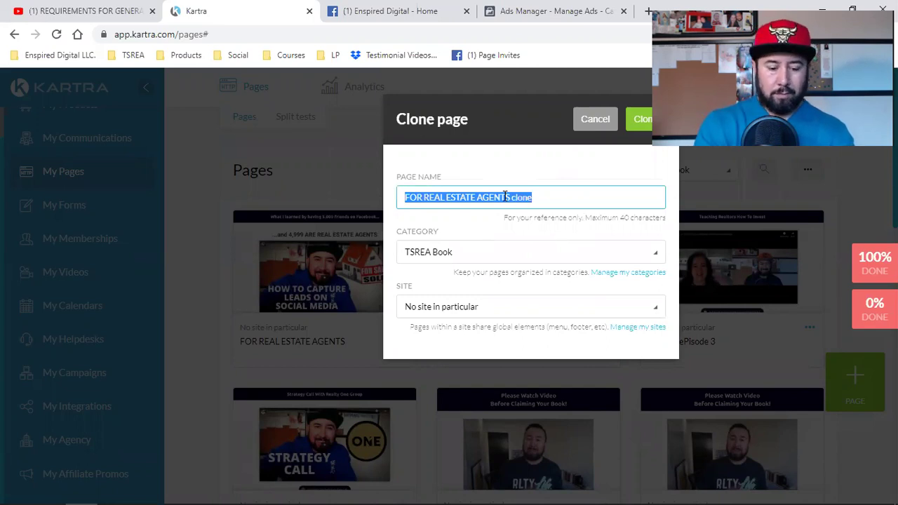
type("Requirements")
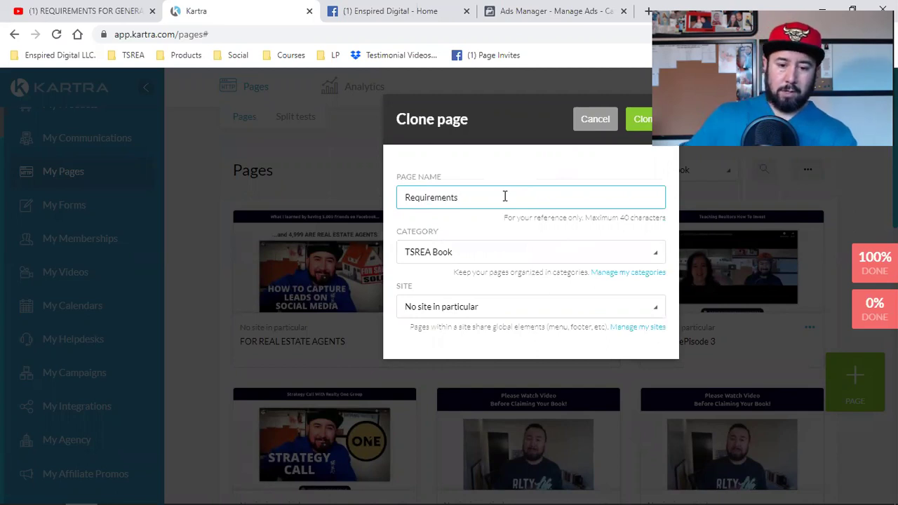
left_click(640, 119)
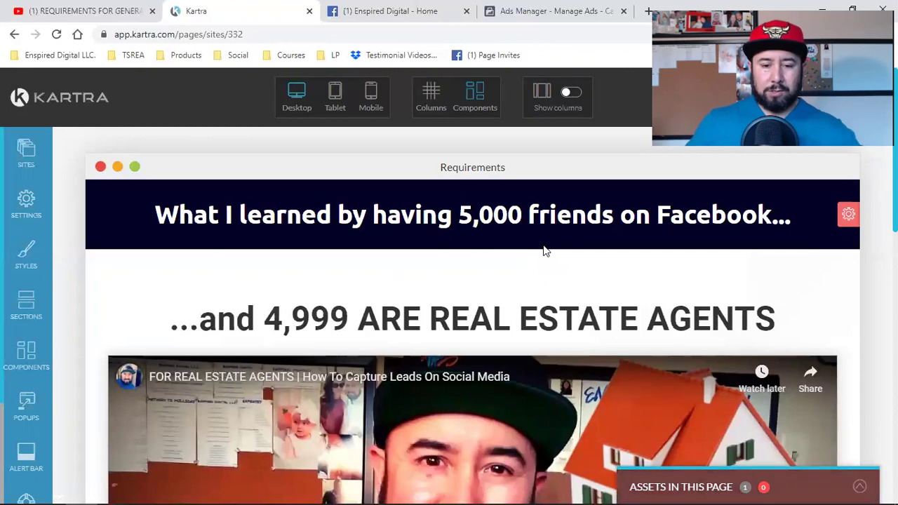
Rewrite the top banner headline as 'Requirements For Generating Leads With Facebook Ads'.
mouse_move(453, 217)
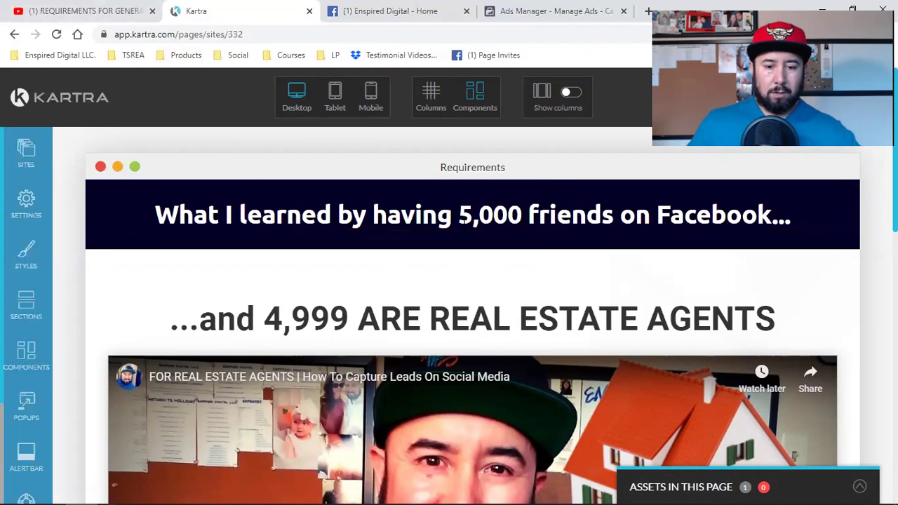
left_click(476, 222)
left_click_drag(652, 215, 40, 245)
type("Re")
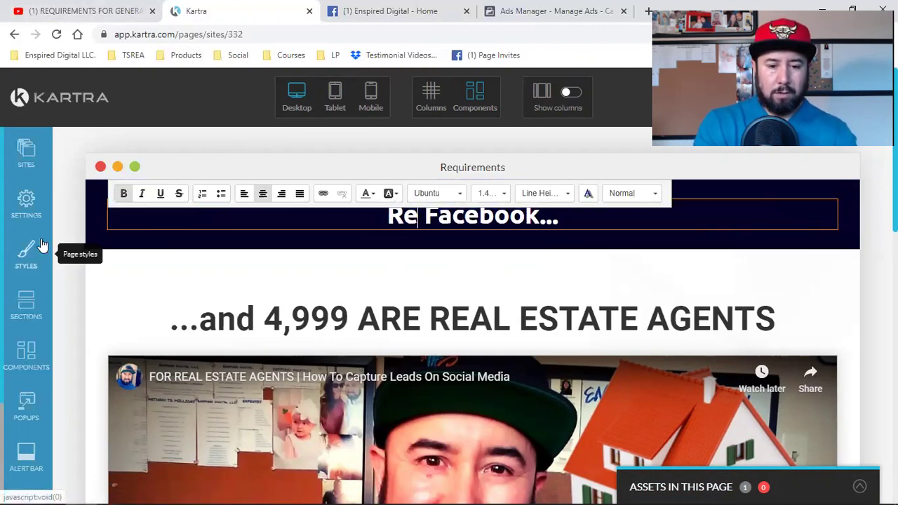
type("quire")
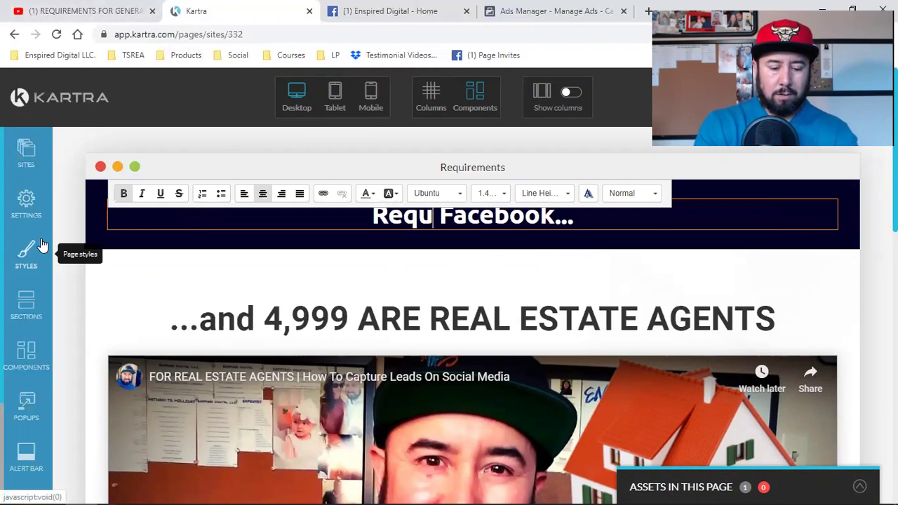
type("ments")
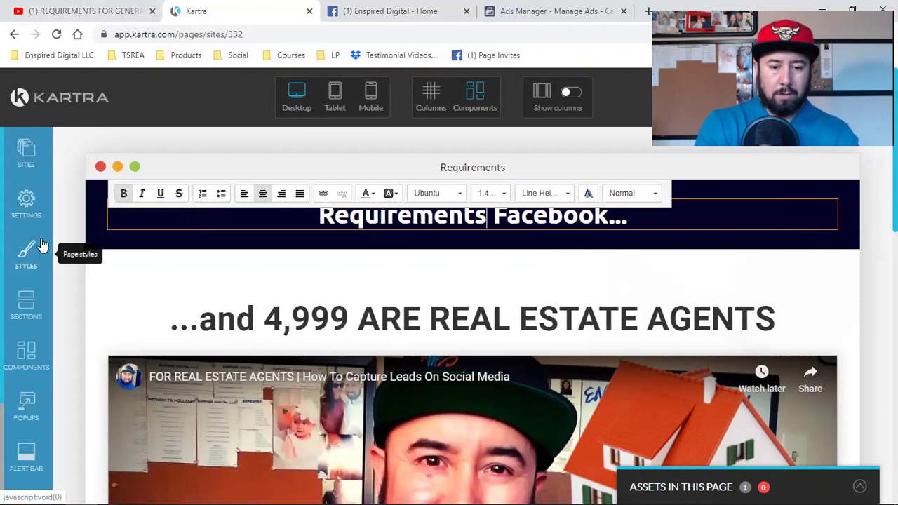
type(" For Ru")
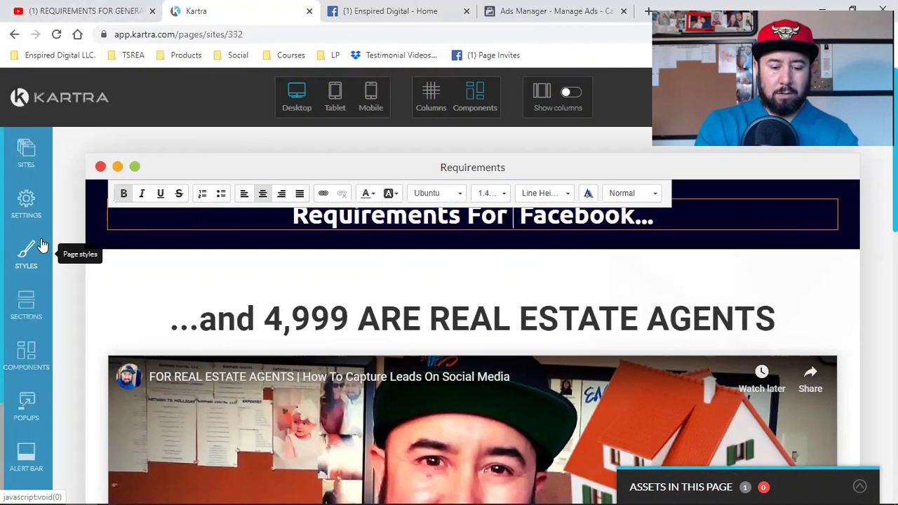
type("nning")
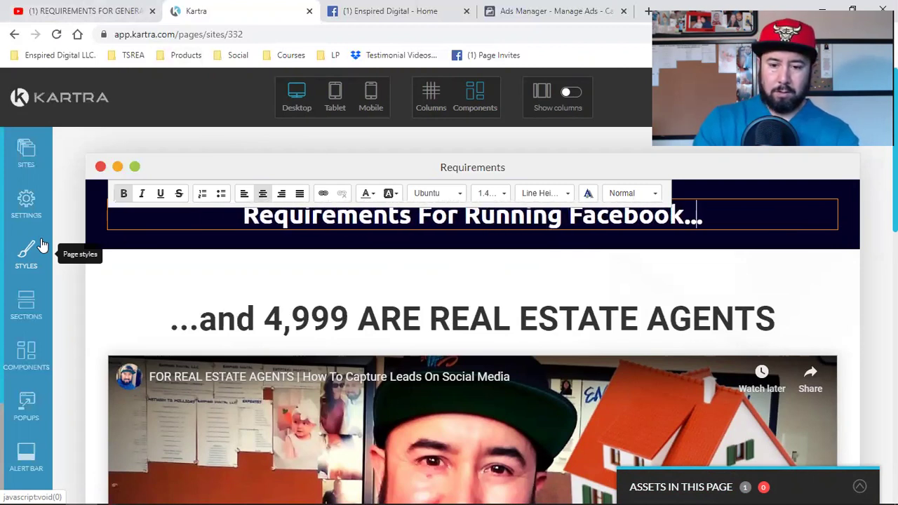
key("BackSpace")
key("BackSpace")
key("BackSpace")
type("Ads")
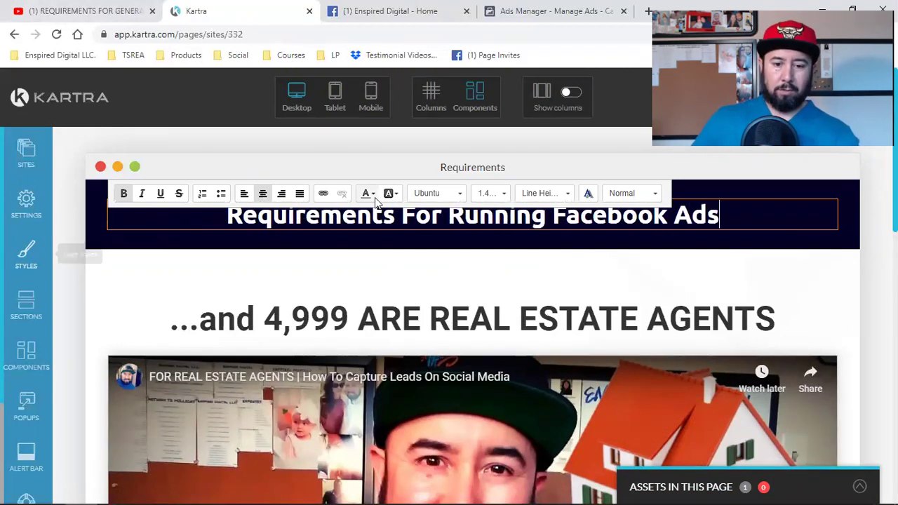
left_click(548, 215)
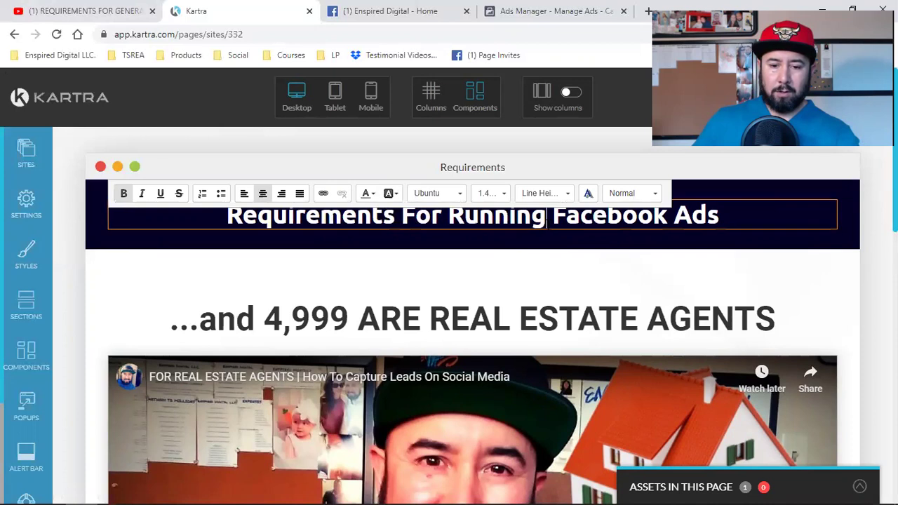
key("BackSpace")
key("BackSpace")
key("BackSpace")
key("BackSpace")
key("BackSpace")
key("BackSpace")
key("BackSpace")
type("Generating")
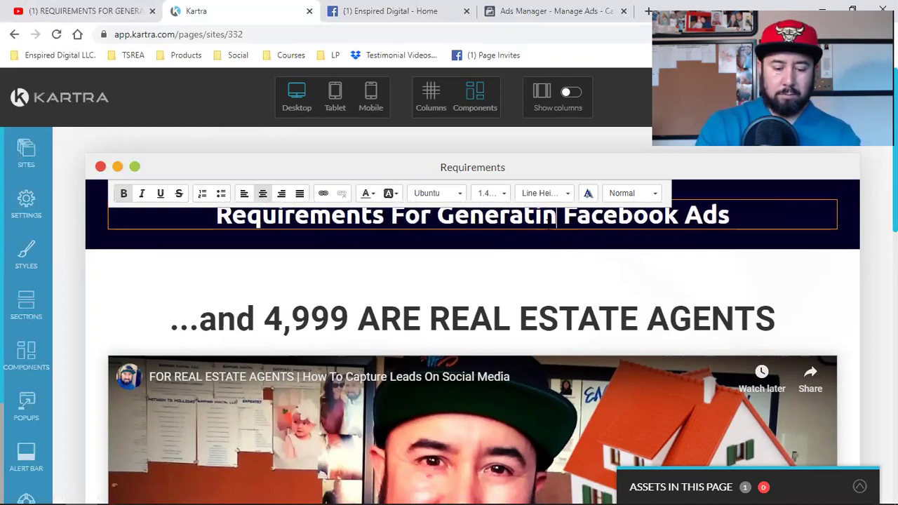
type(" Leads With")
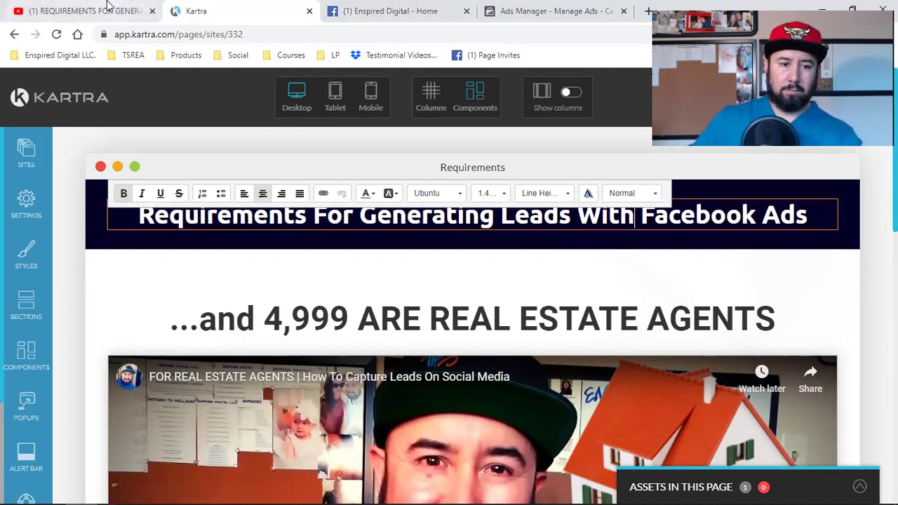
left_click(112, 10)
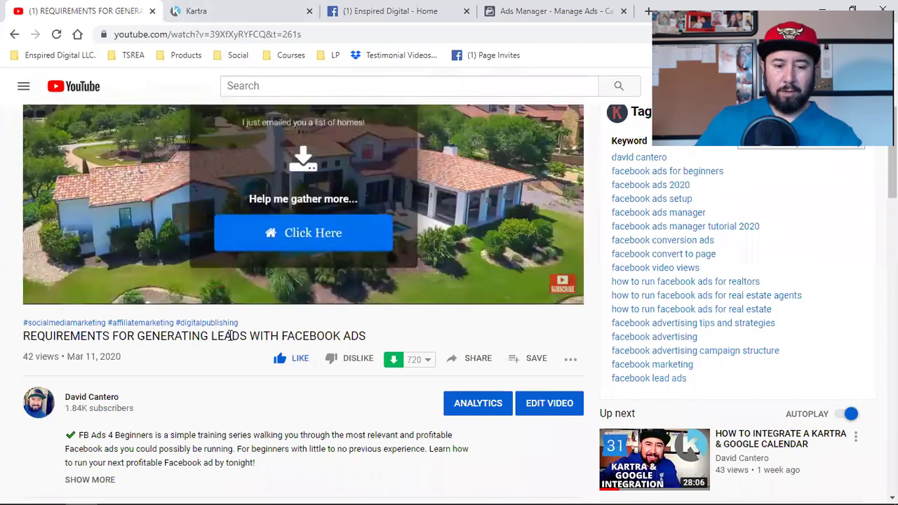
left_click(228, 8)
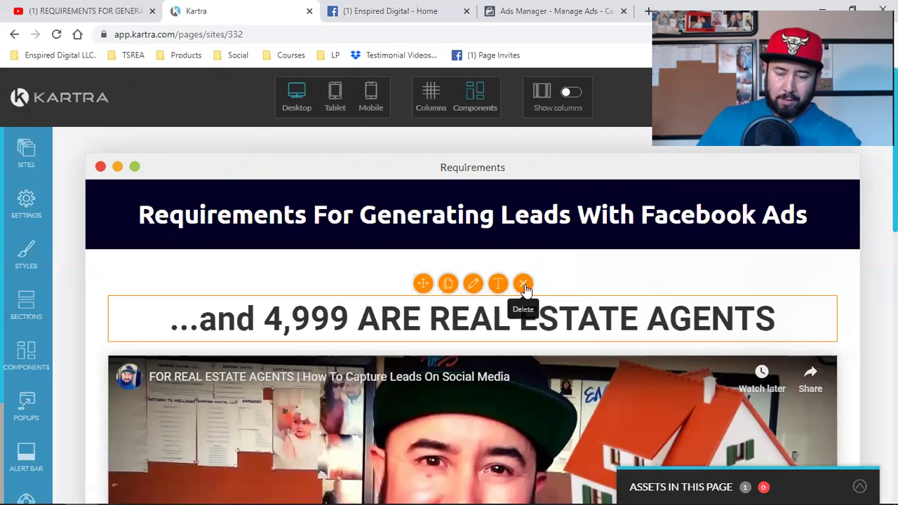
Delete the '...and 4,999 ARE REAL ESTATE AGENTS' heading and open the embedded video's configuration.
left_click(524, 284)
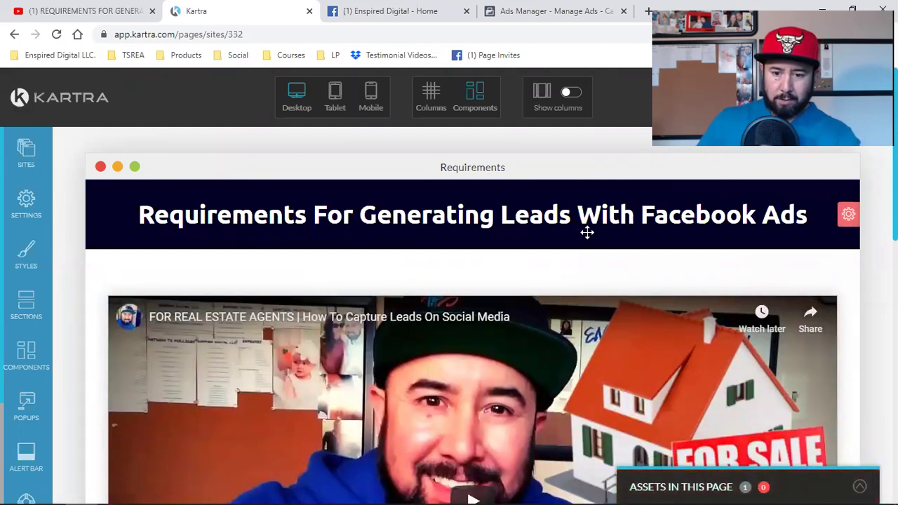
scroll(541, 322, "down", 2)
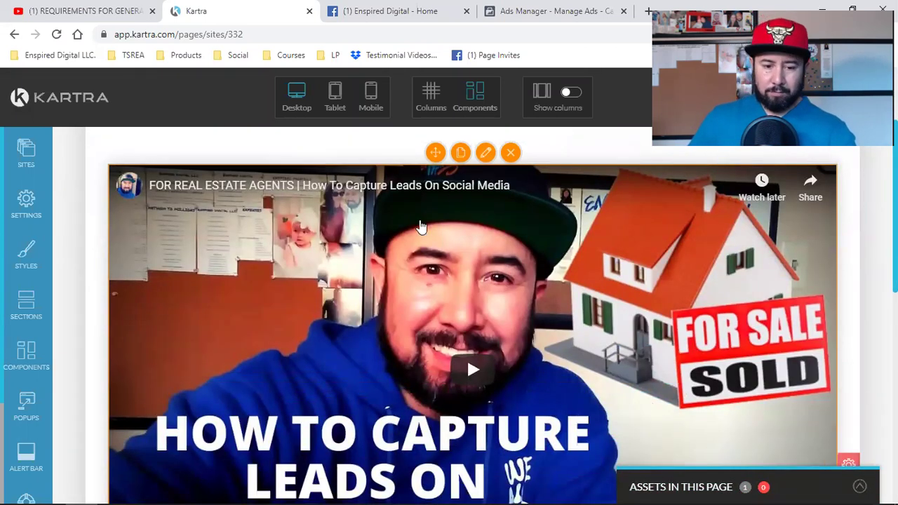
left_click(466, 282)
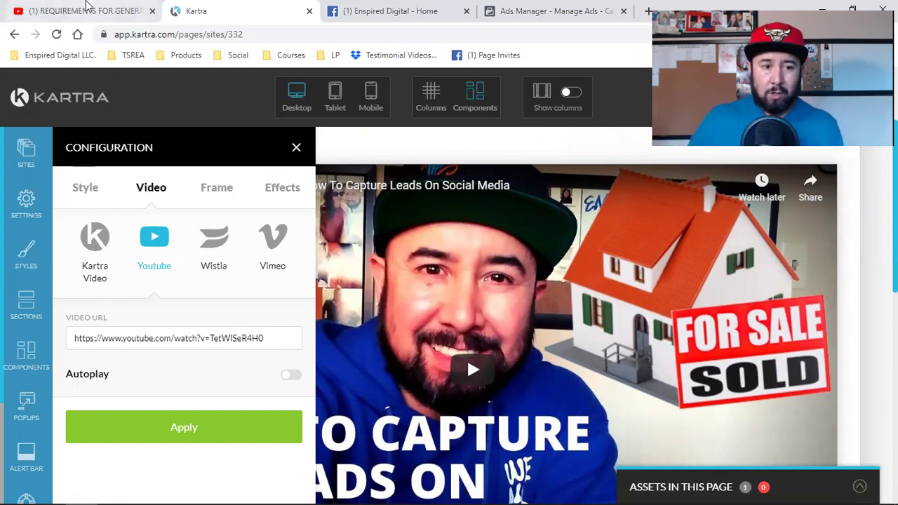
Switch to the YouTube tab showing the REQUIREMENTS video.
left_click(19, 7)
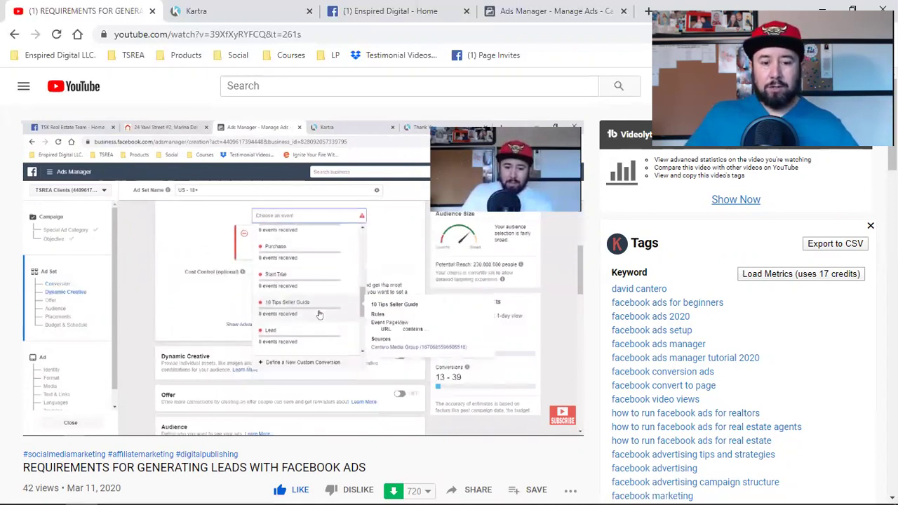
Bring up the Share options for the REQUIREMENTS FOR GENERATING LEADS WITH FACEBOOK ADS video.
mouse_move(168, 255)
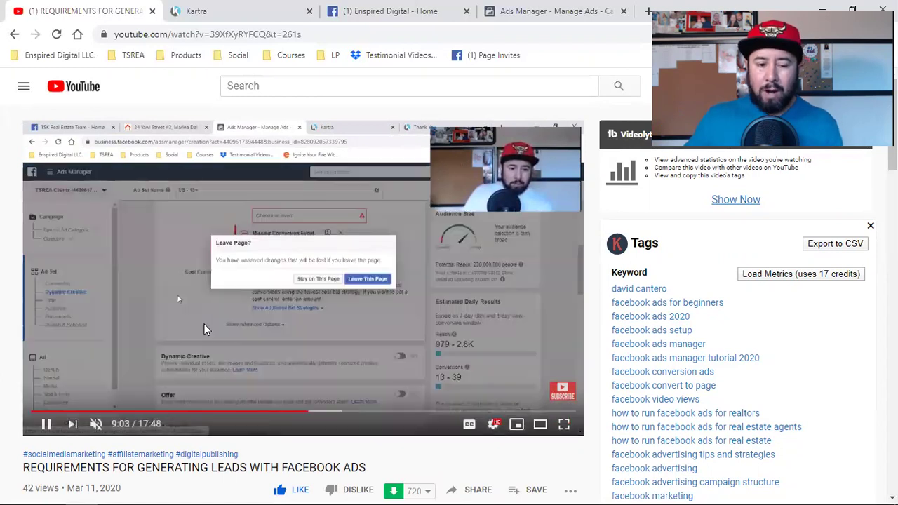
scroll(329, 290, "down", 6)
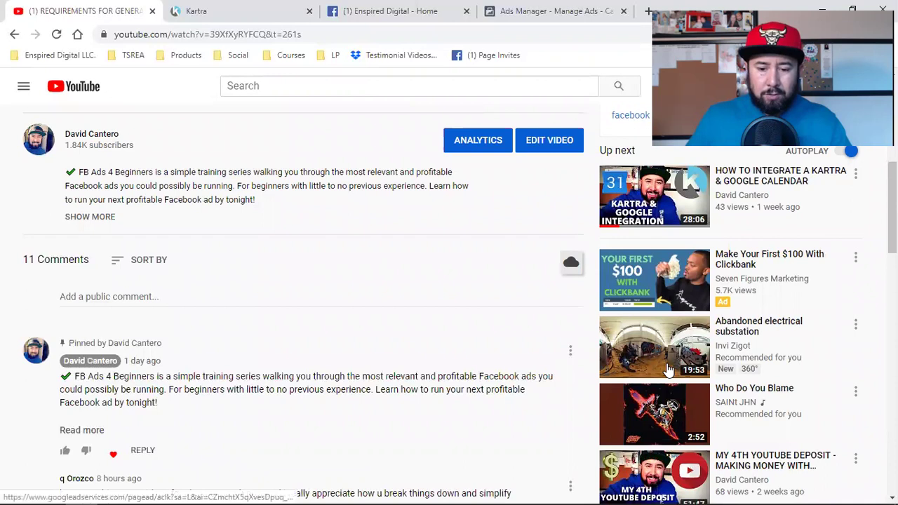
scroll(667, 365, "down", 3)
scroll(672, 382, "down", 2)
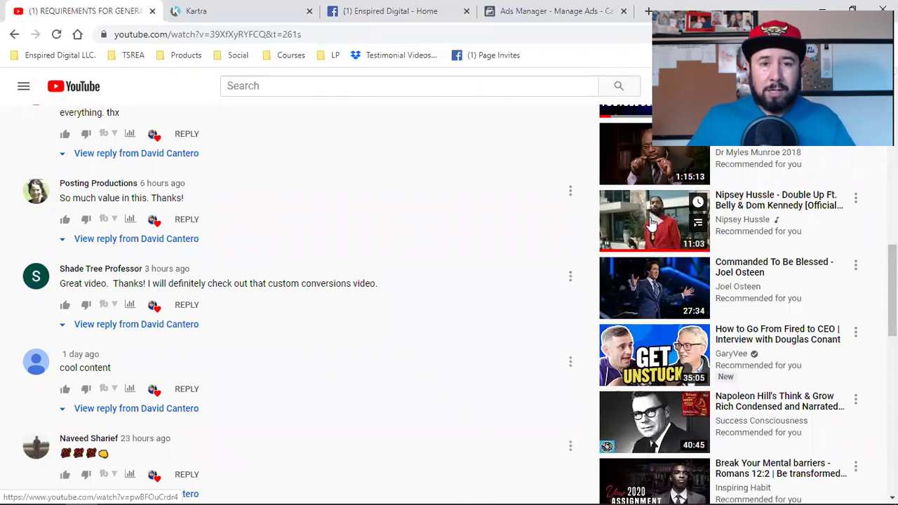
mouse_move(642, 228)
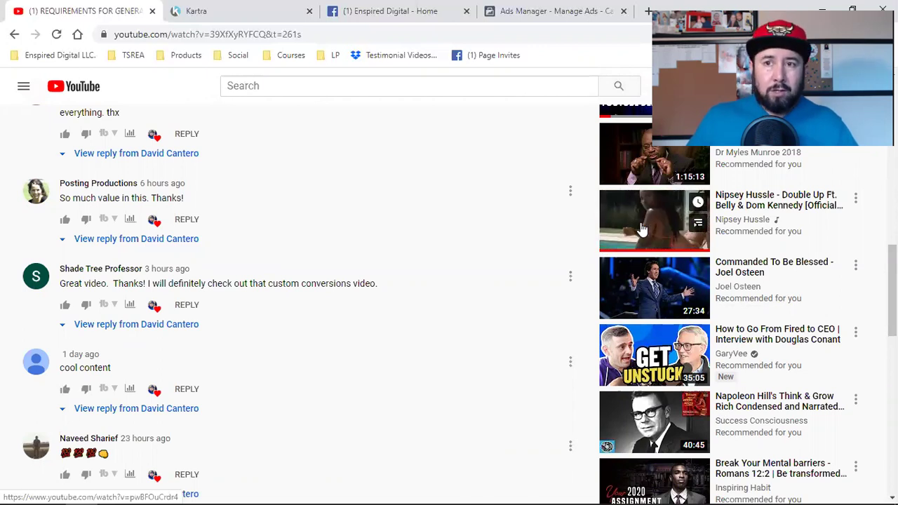
scroll(455, 315, "up", 4)
scroll(456, 315, "up", 5)
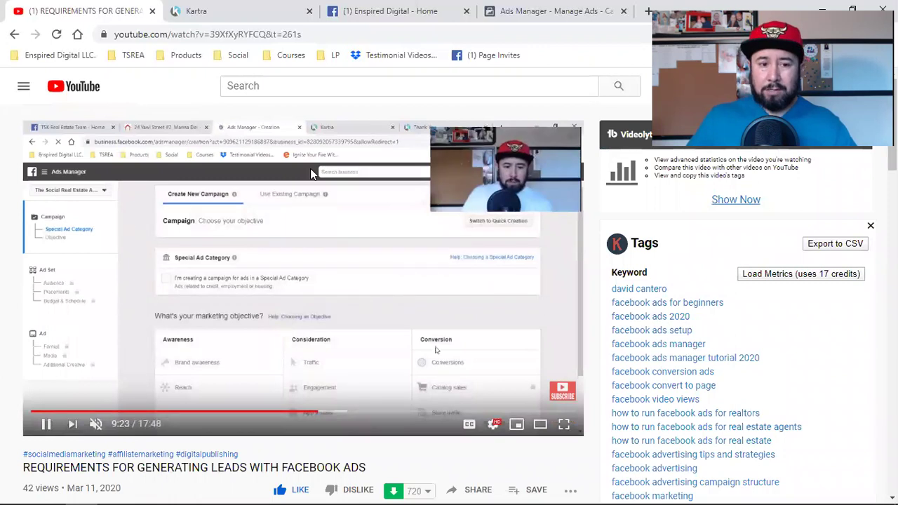
left_click(261, 9)
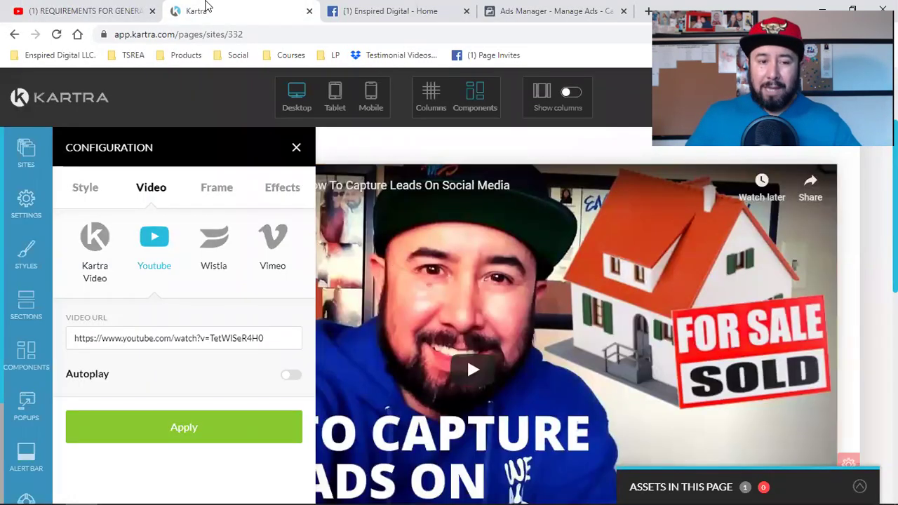
left_click(112, 10)
scroll(401, 299, "down", 2)
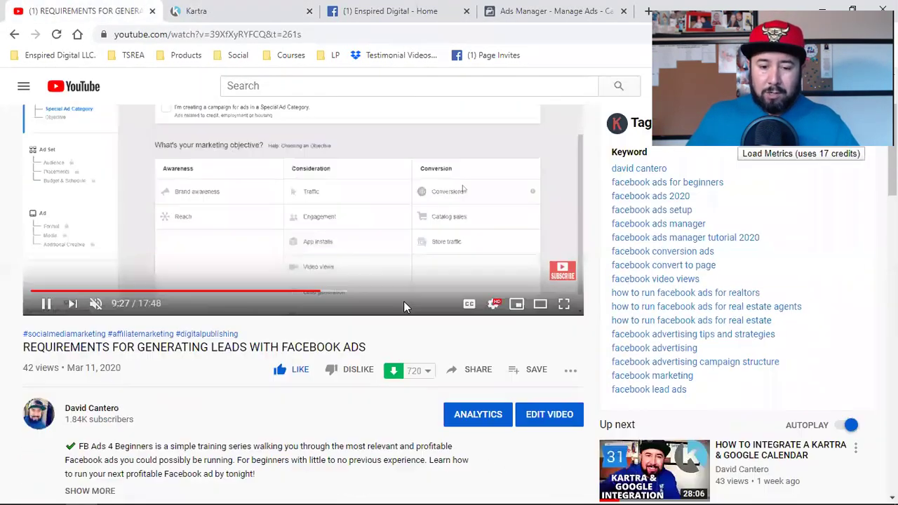
left_click(477, 370)
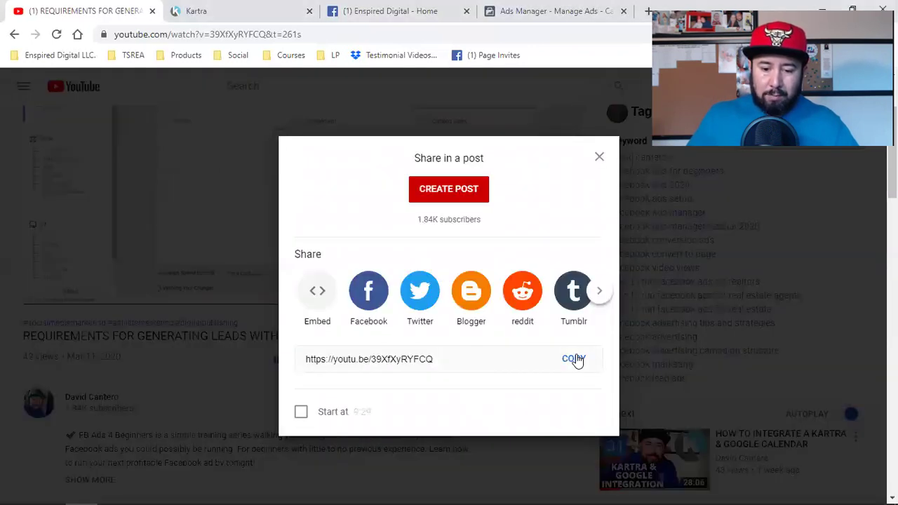
Copy the video's short link and set it as the Kartra video URL, then close Configuration.
left_click(574, 359)
left_click(254, 8)
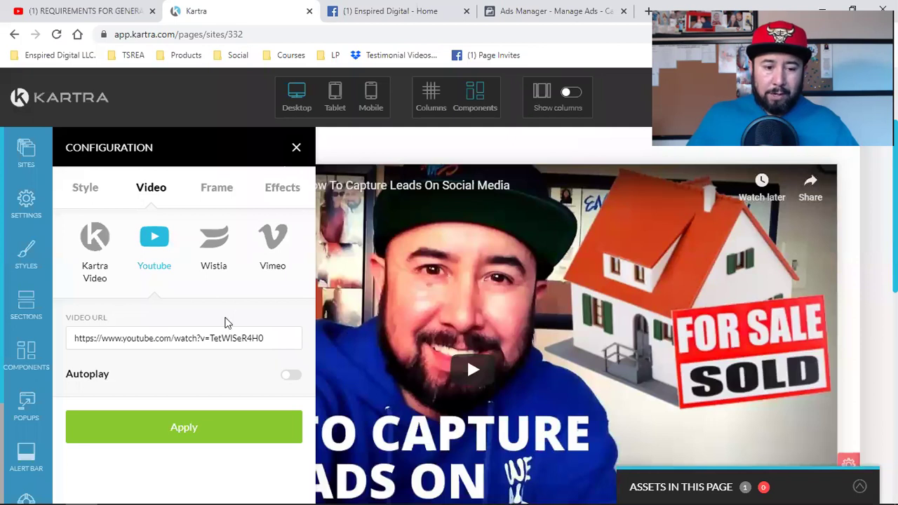
triple_click(201, 339)
key("BackSpace")
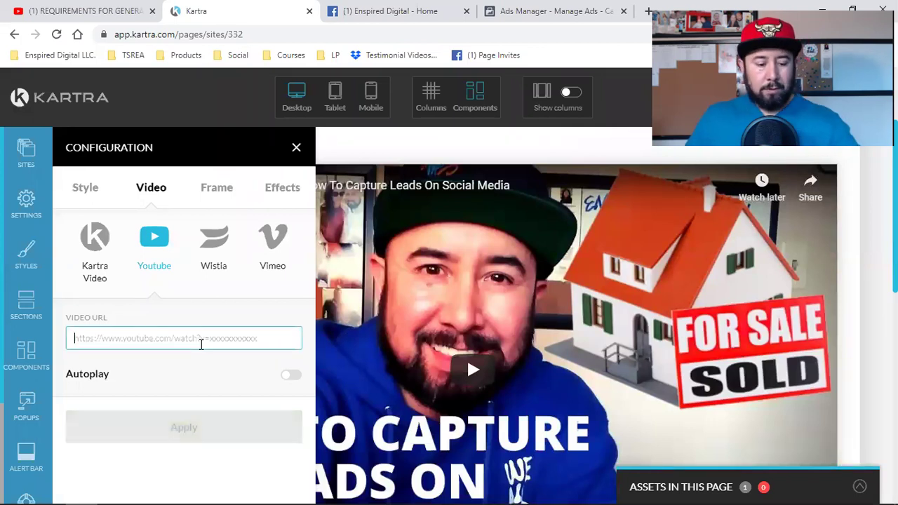
key("ctrl+v")
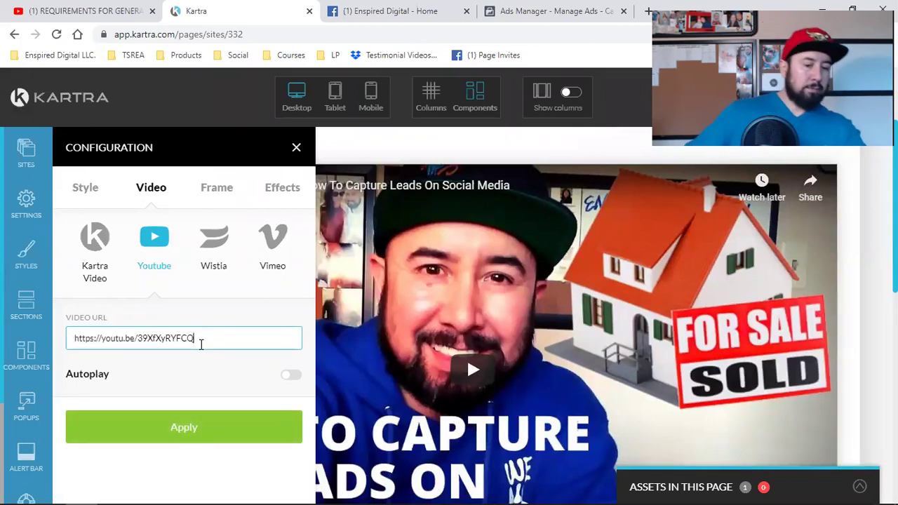
left_click(186, 433)
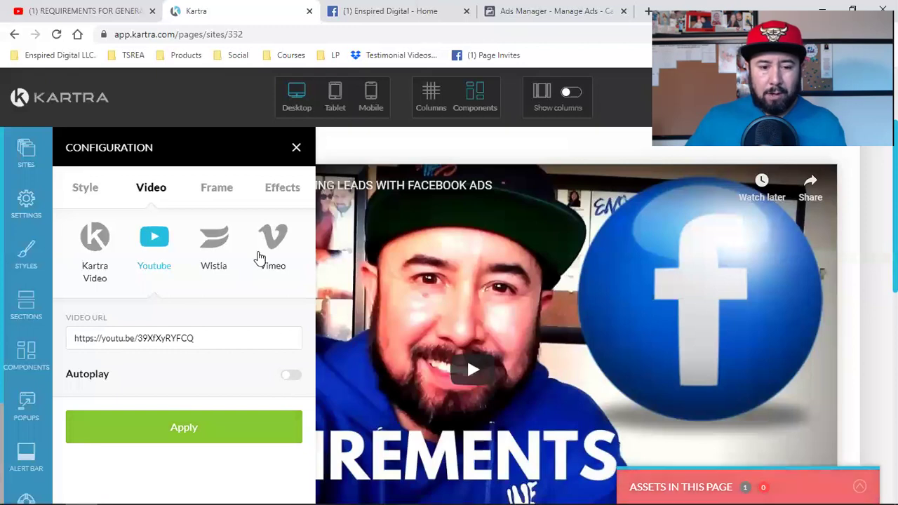
left_click(296, 148)
scroll(335, 244, "up", 2)
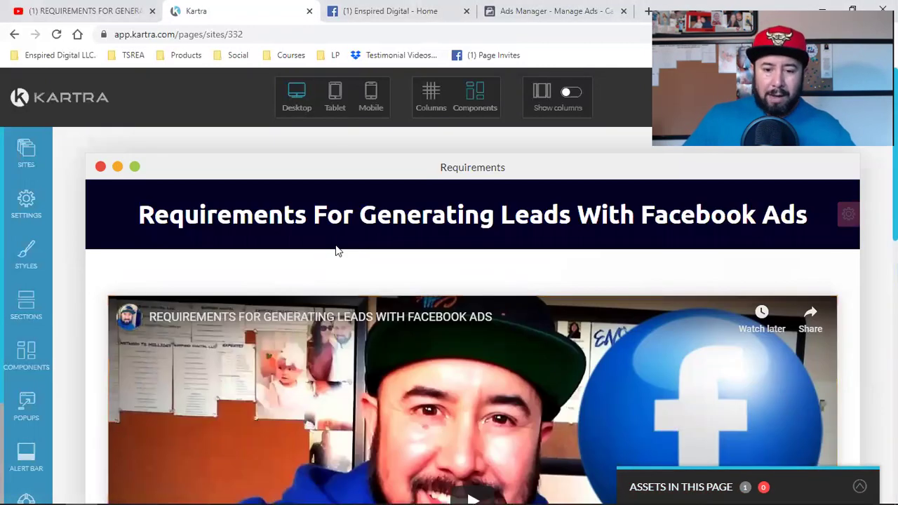
scroll(335, 250, "down", 2)
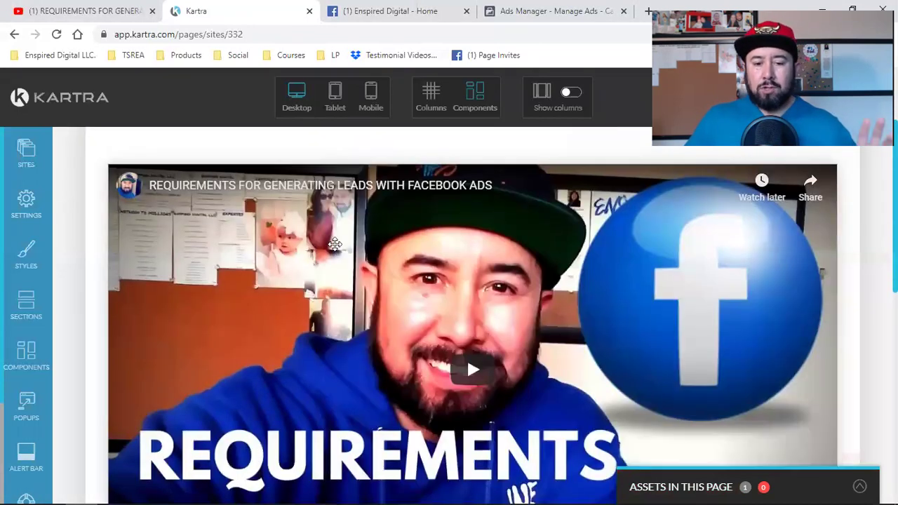
Open the page's Tracking Code settings and select the Facebook Ads tracking code text.
left_click(27, 205)
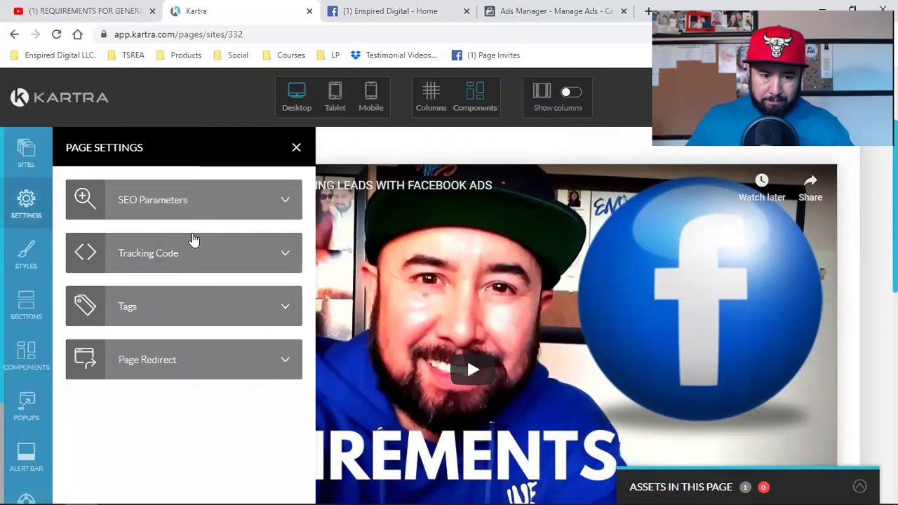
left_click(217, 257)
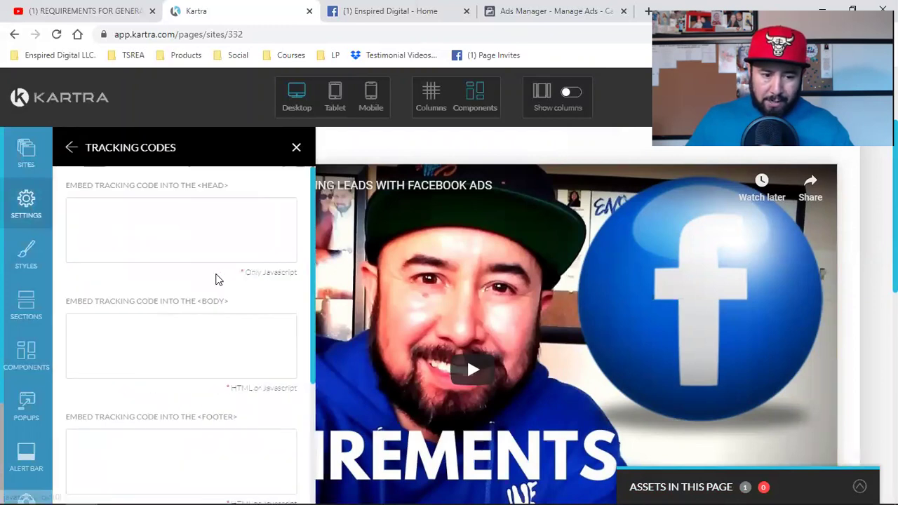
scroll(200, 351, "down", 3)
left_click_drag(116, 380, 206, 427)
left_click(207, 389)
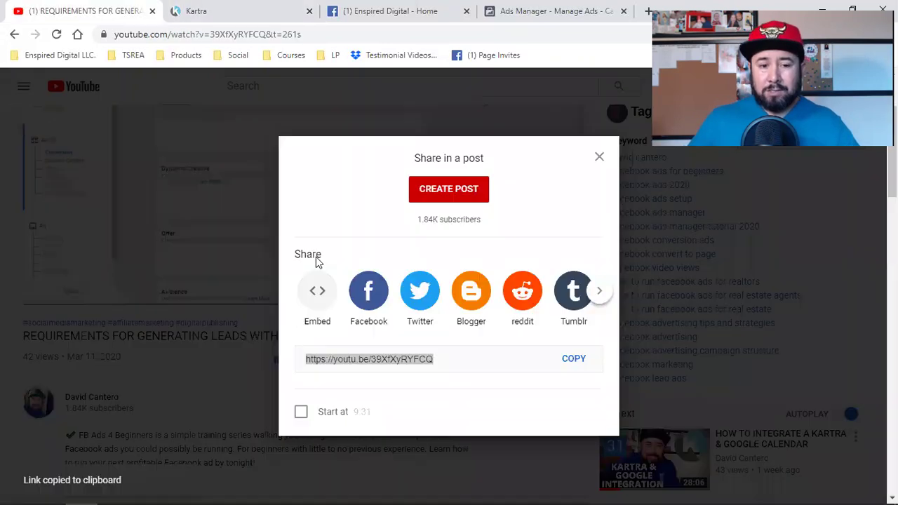
Close the YouTube Share dialog and switch to the Enspired Digital Facebook page.
left_click(597, 157)
scroll(514, 252, "up", 1)
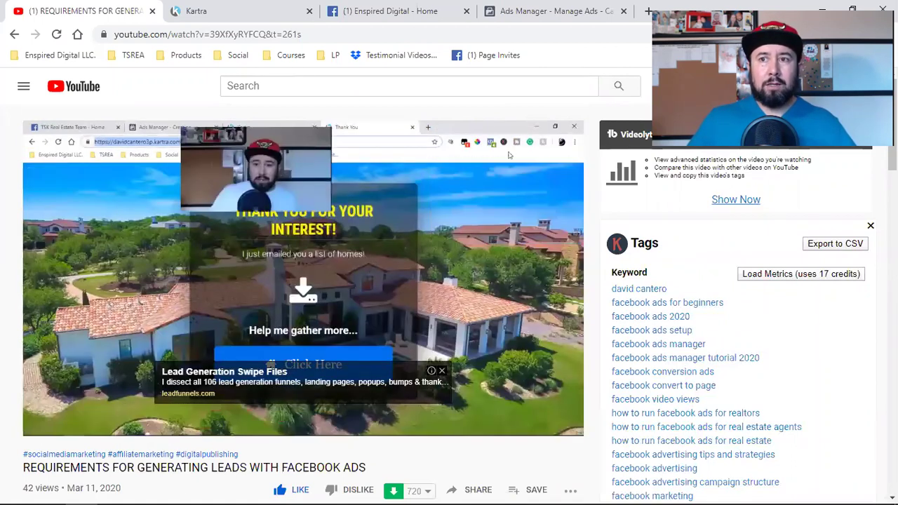
left_click(390, 11)
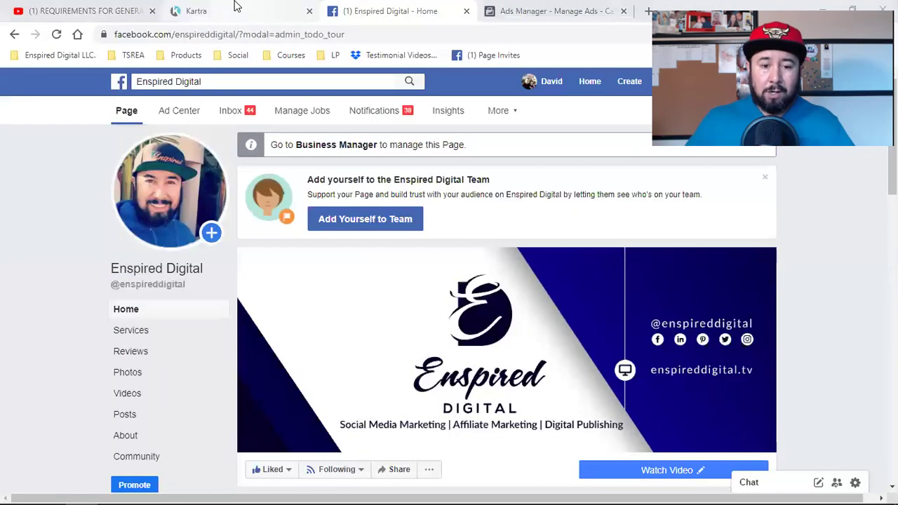
Return to the Kartra tab with the Requirements page's Tracking Codes panel.
left_click(236, 9)
scroll(527, 298, "up", 2)
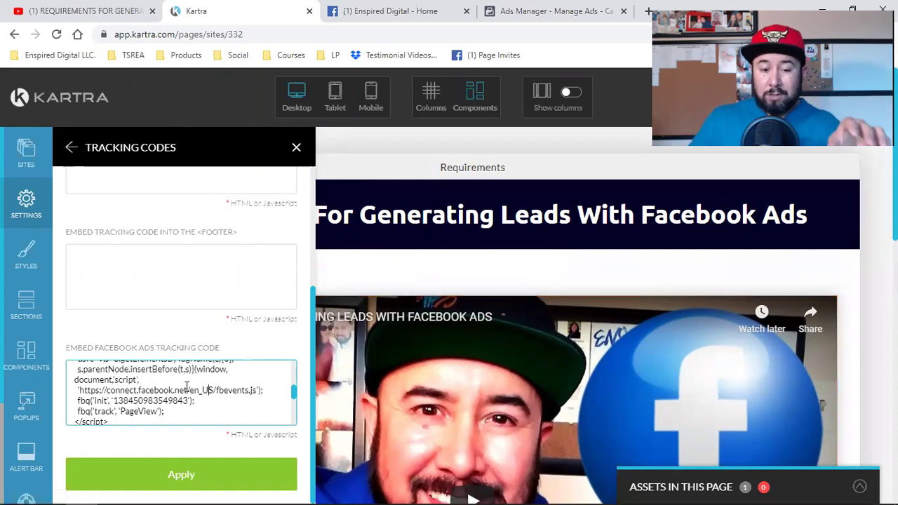
Apply the Facebook Ads tracking code and close the Tracking Codes panel.
left_click(161, 468)
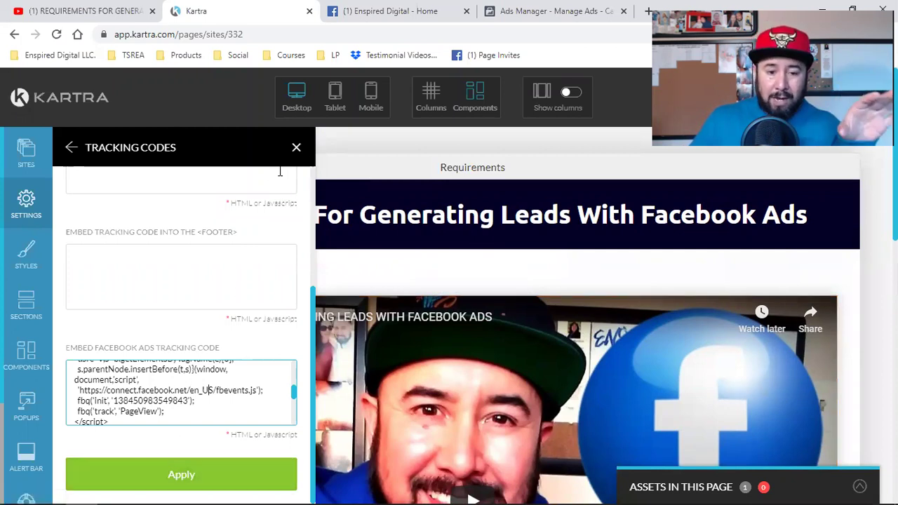
left_click(295, 153)
scroll(384, 330, "down", 7)
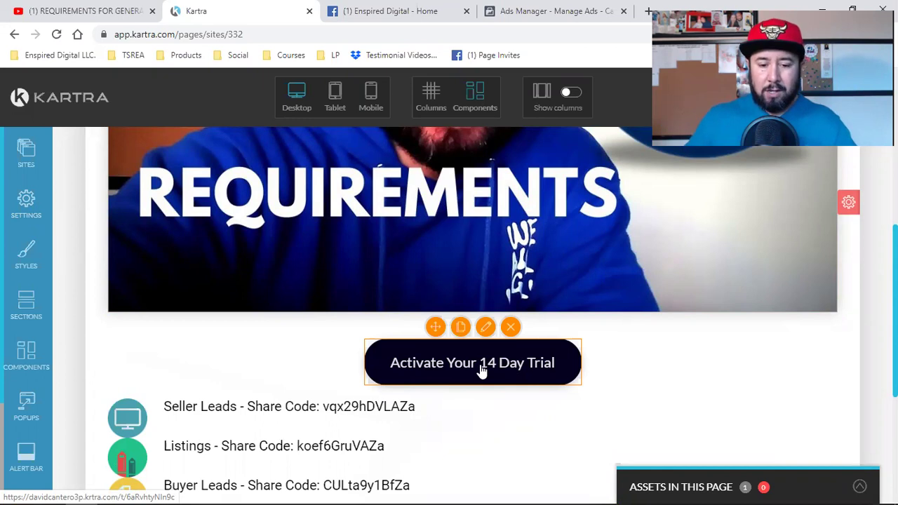
Open the Configuration panel for the 'Activate Your 14 Day Trial' button below the video.
scroll(482, 371, "down", 2)
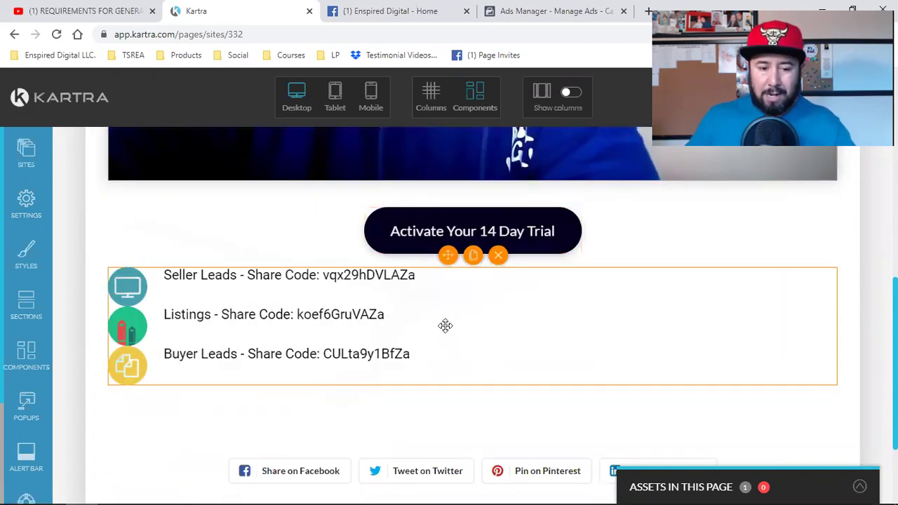
left_click(498, 257)
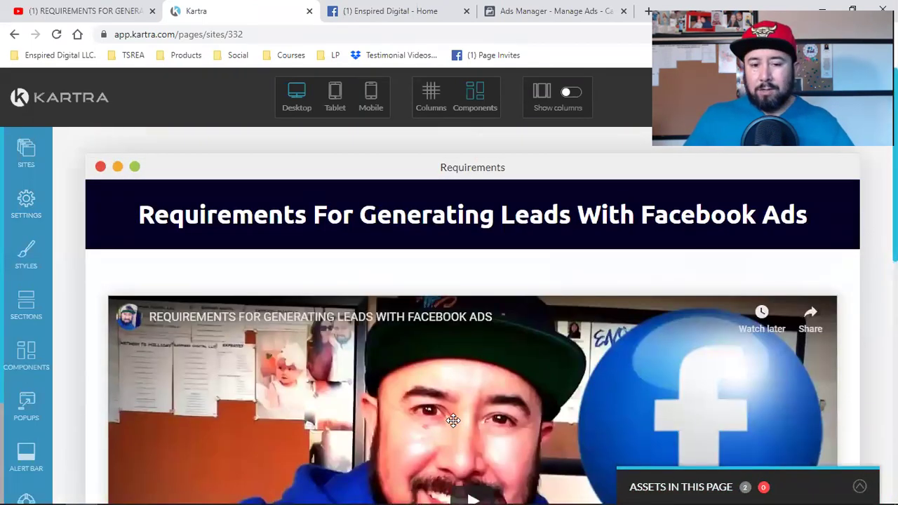
scroll(453, 420, "down", 4)
scroll(597, 201, "up", 4)
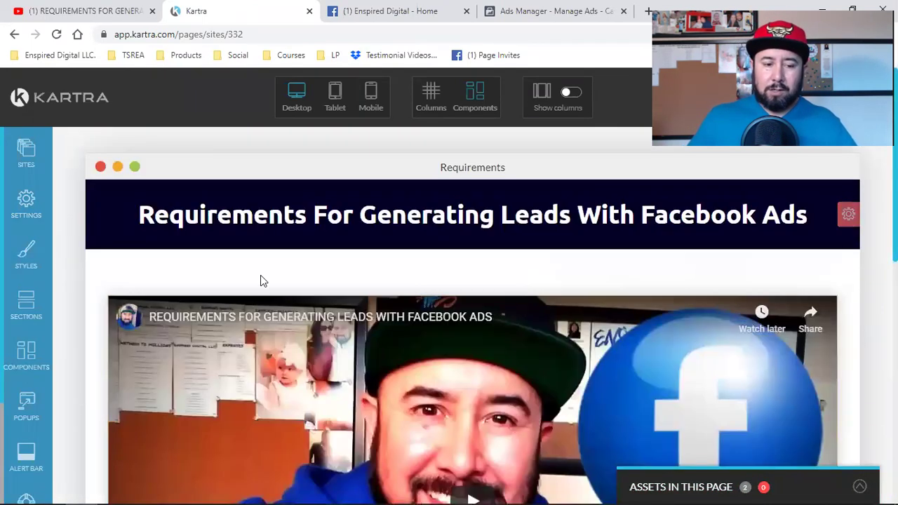
scroll(260, 277, "down", 4)
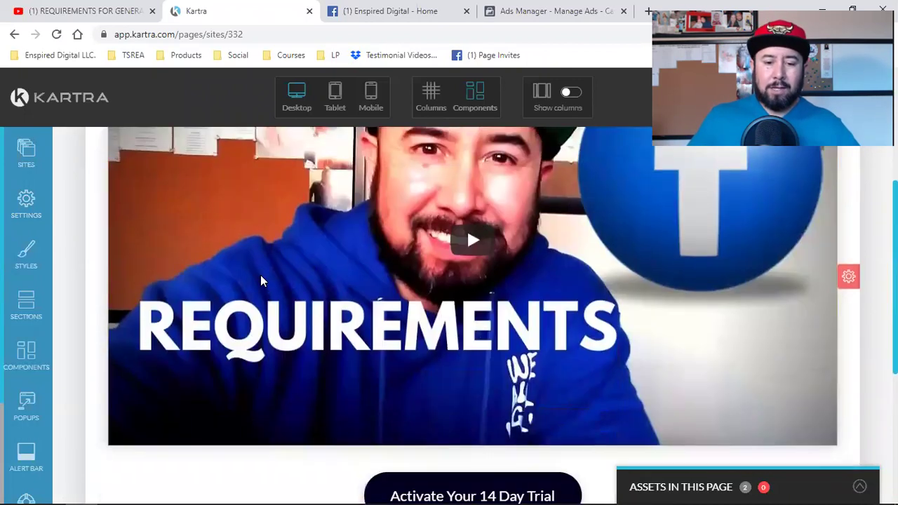
scroll(261, 280, "down", 2)
mouse_move(499, 357)
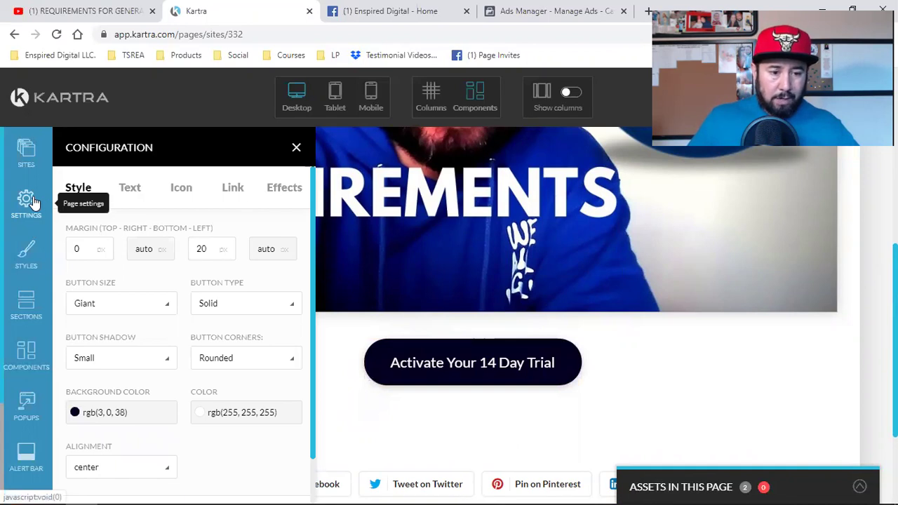
Change the button label to 'Click Here To Schedule Your Free Strategy Call'.
left_click(130, 191)
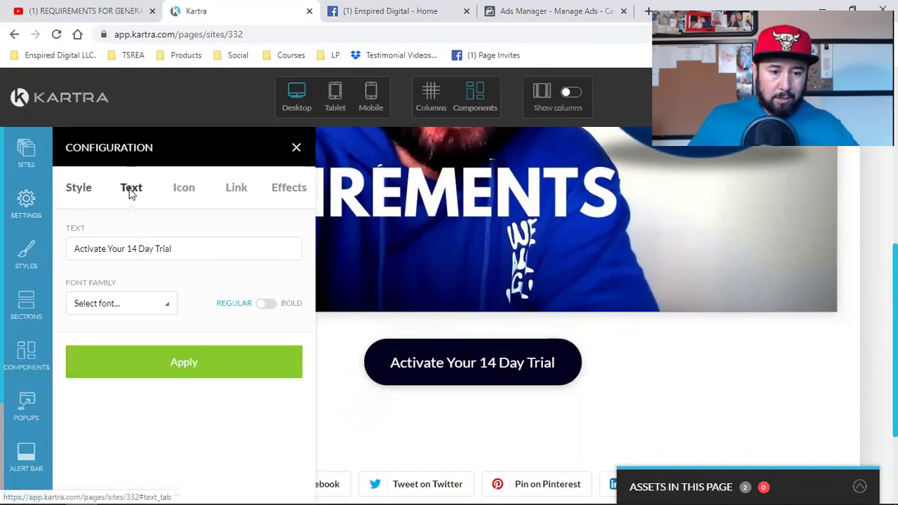
left_click(124, 243)
key("ctrl+a")
type("C")
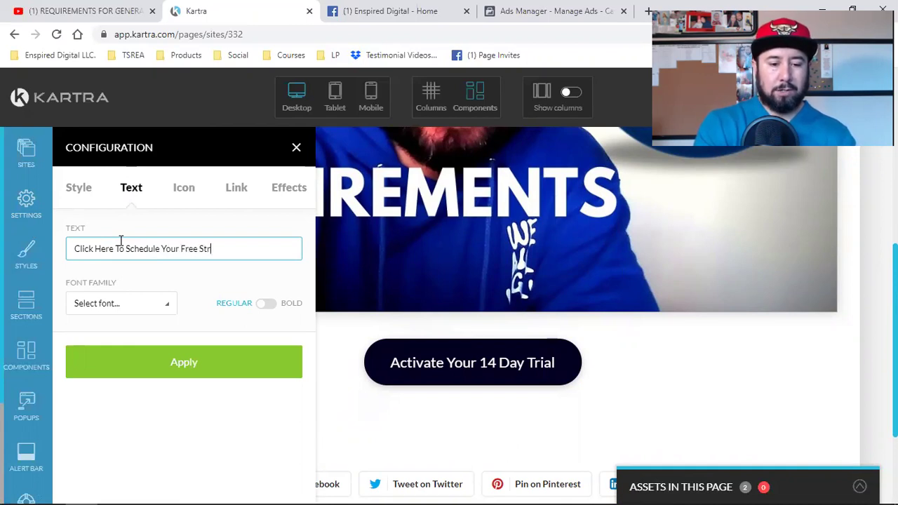
type("y Call")
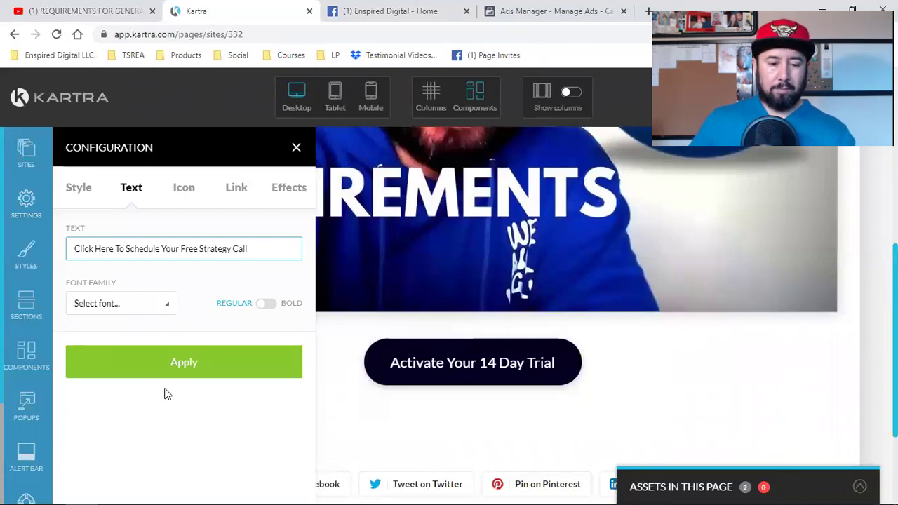
left_click(181, 370)
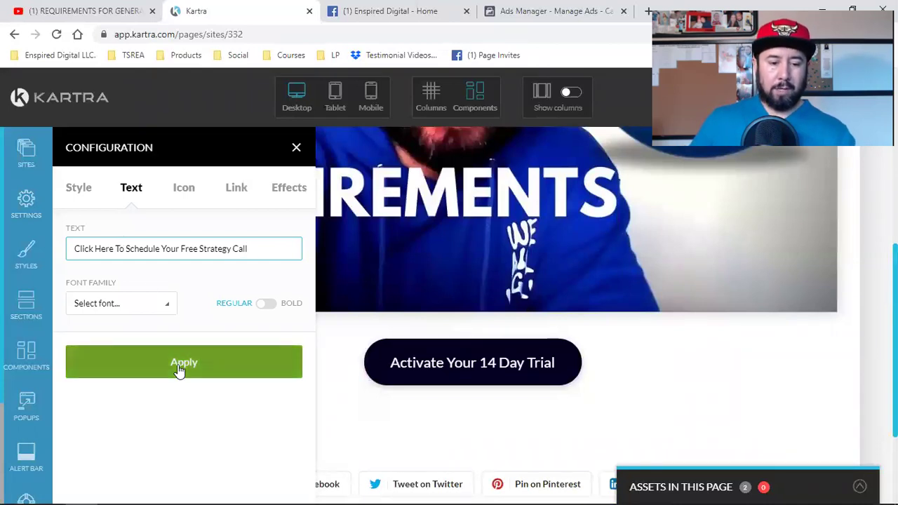
Enable a button icon and apply the 'home' icon.
left_click(190, 189)
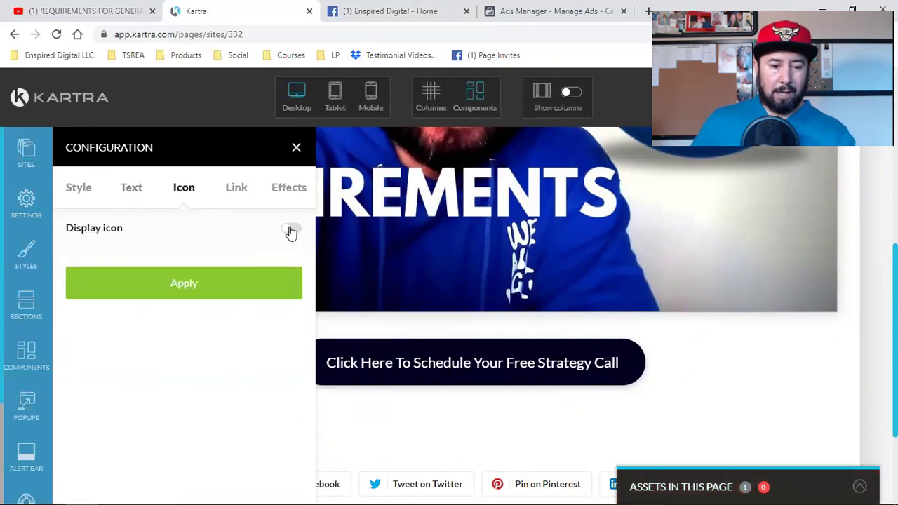
left_click(220, 242)
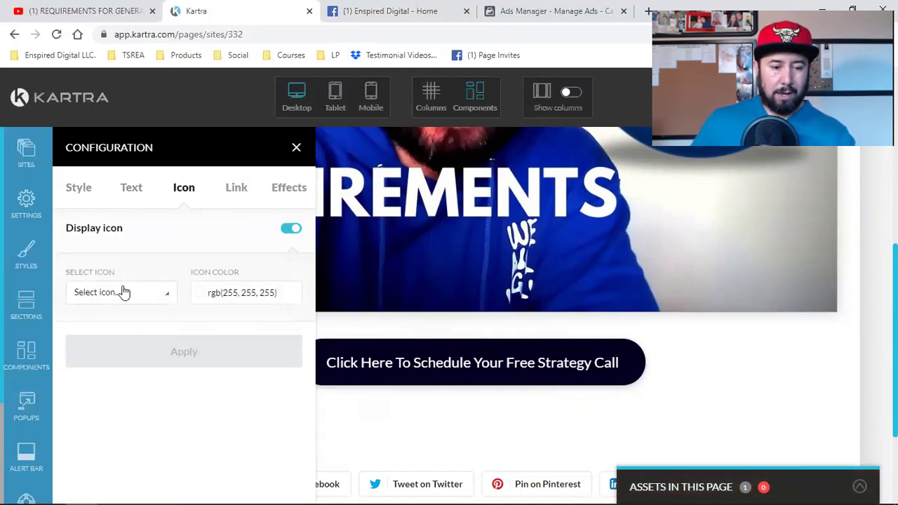
left_click(123, 292)
type("hom")
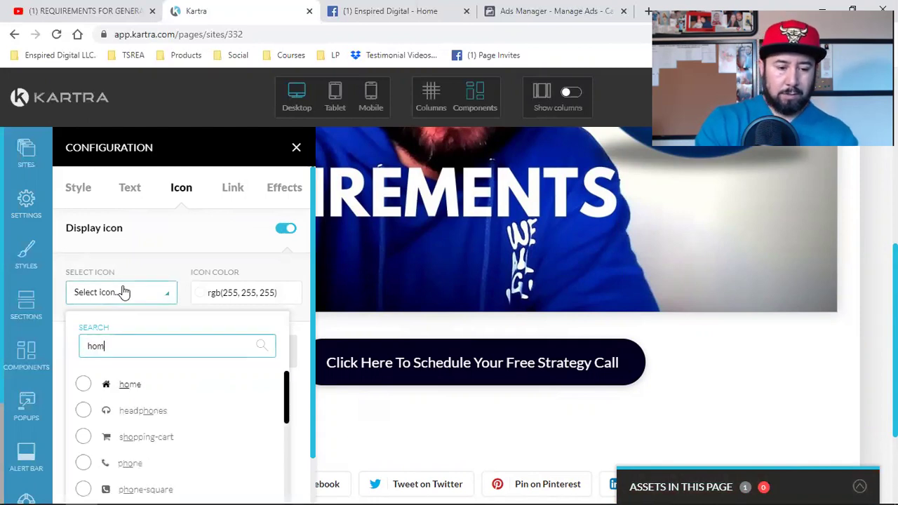
type("e")
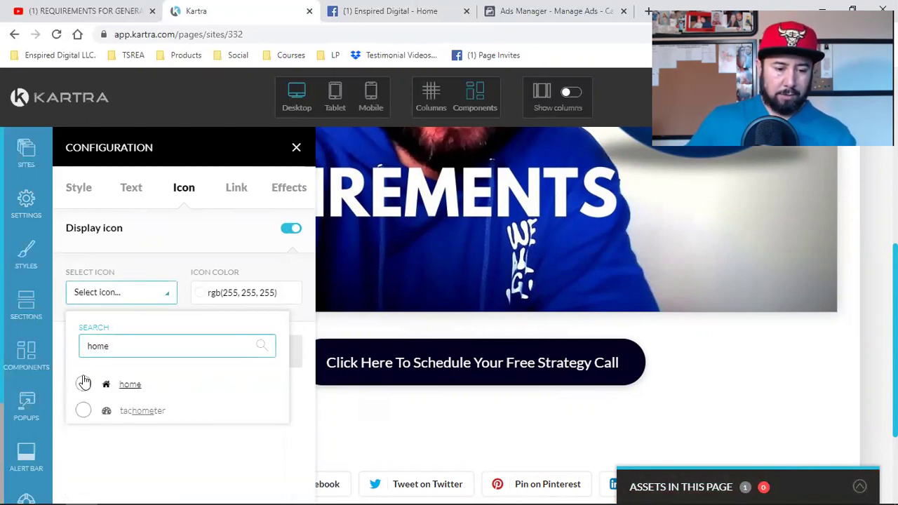
left_click(84, 384)
left_click(127, 352)
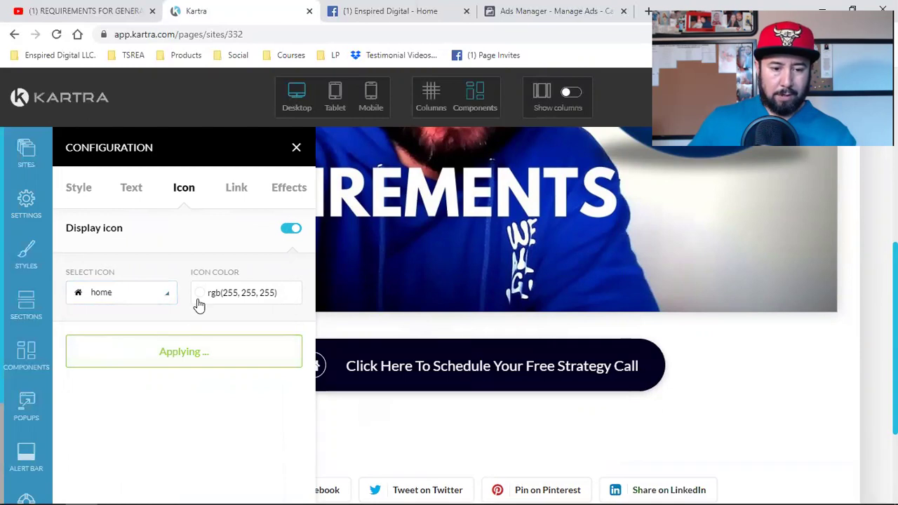
Link the button to The Social Real Estate Agent calendar, opening in a new tab.
left_click(237, 190)
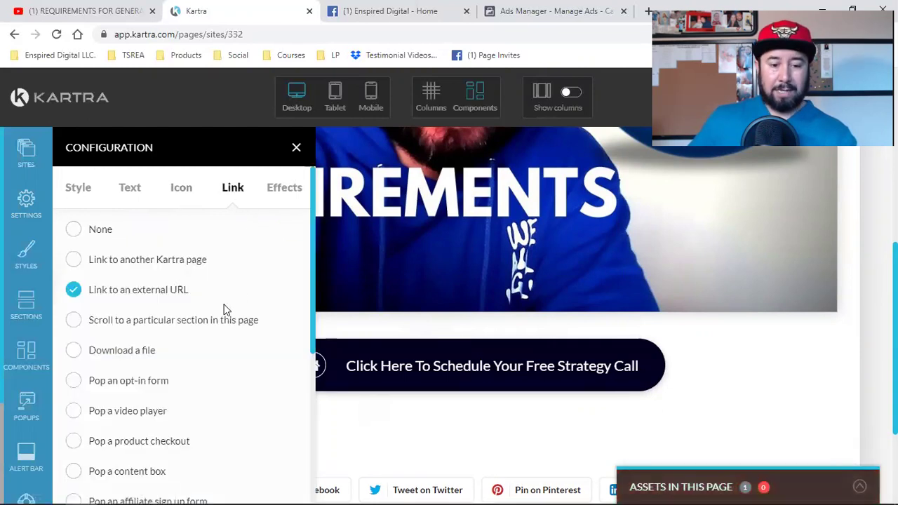
scroll(225, 309, "down", 2)
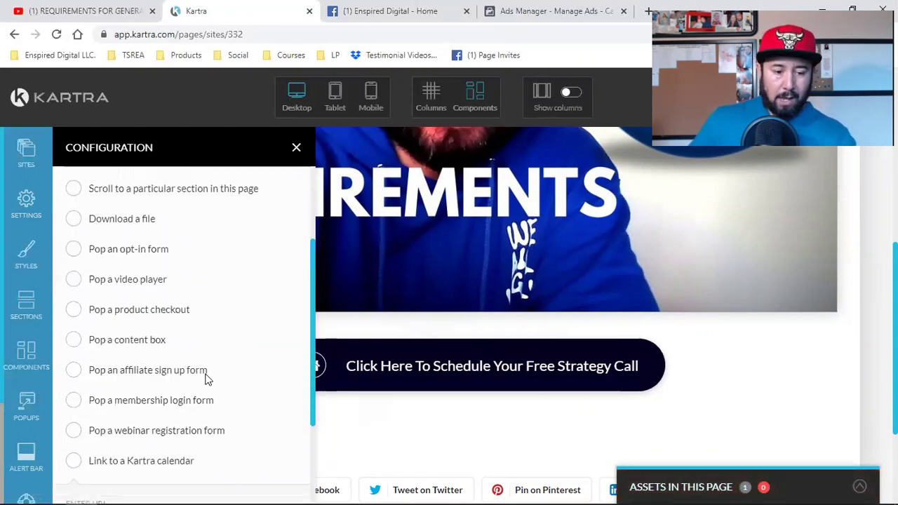
left_click(74, 461)
scroll(206, 376, "down", 2)
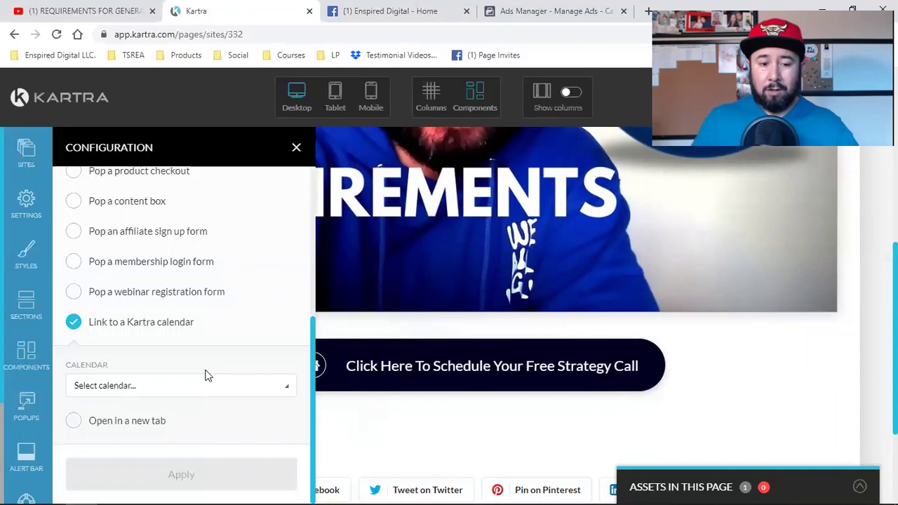
left_click(71, 423)
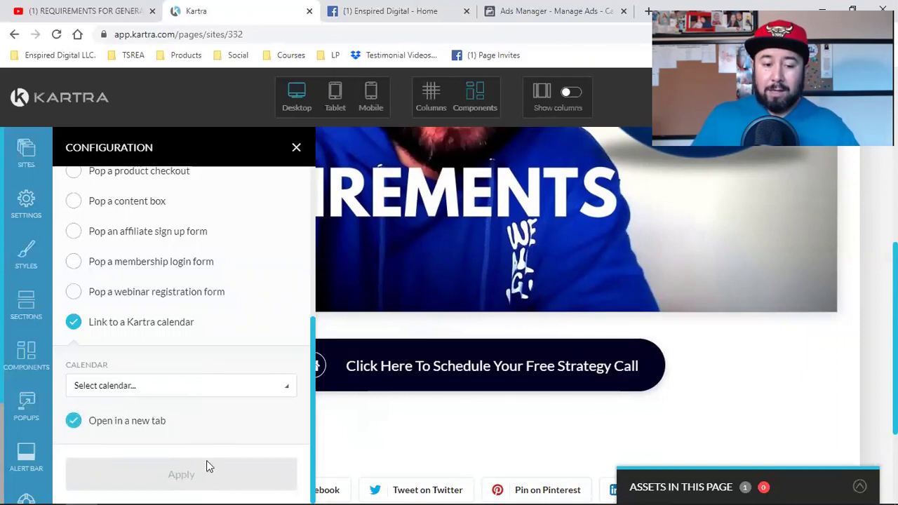
scroll(201, 372, "down", 3)
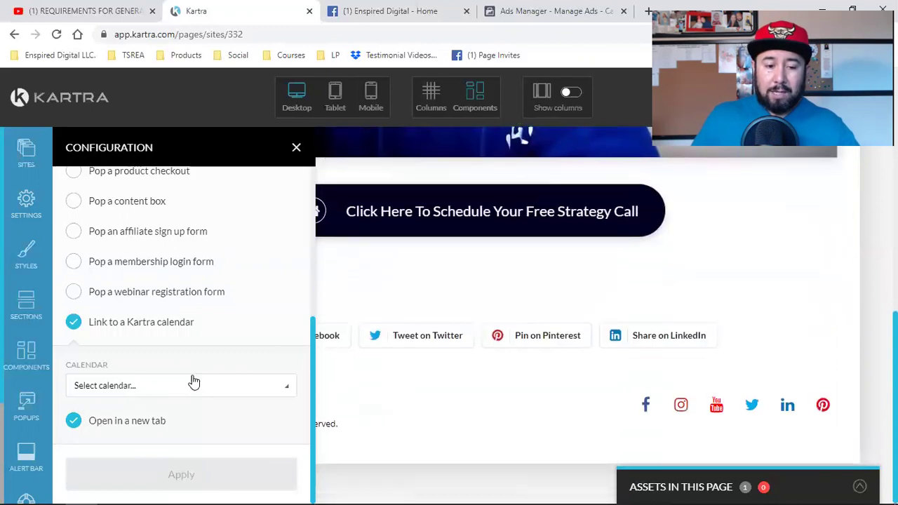
left_click(171, 392)
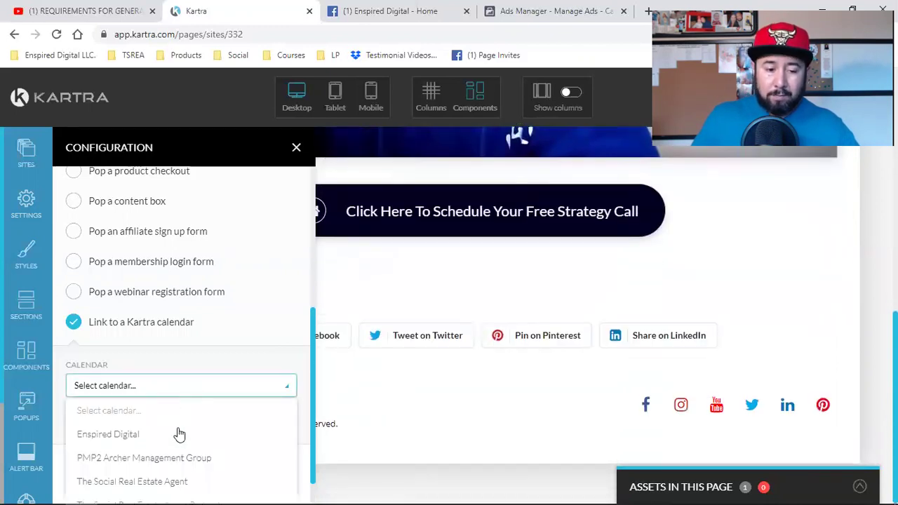
left_click(170, 481)
left_click(179, 474)
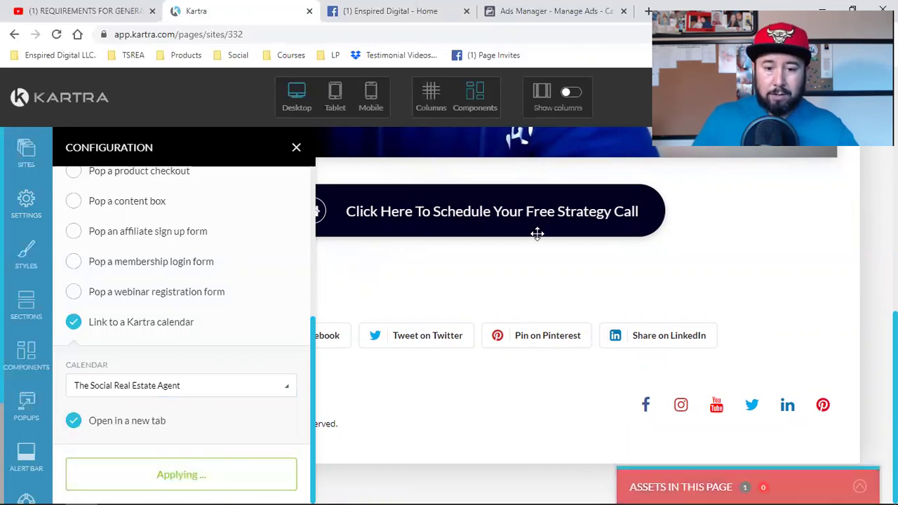
left_click(295, 148)
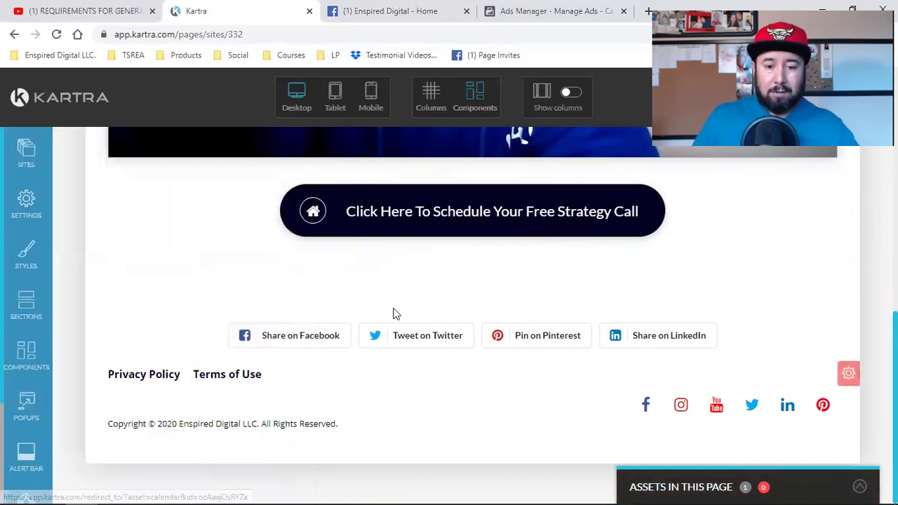
Check the strategy call button, then Save progress from the Actions menu.
scroll(393, 314, "up", 10)
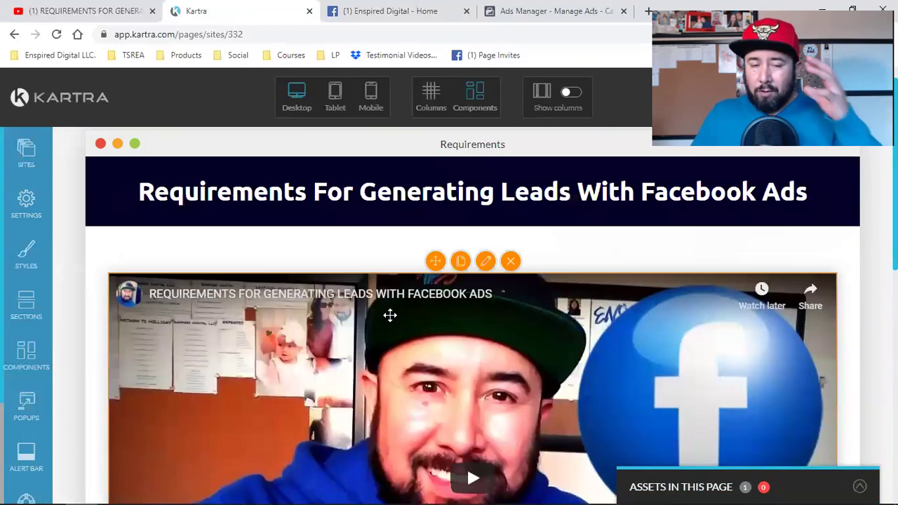
scroll(390, 316, "down", 2)
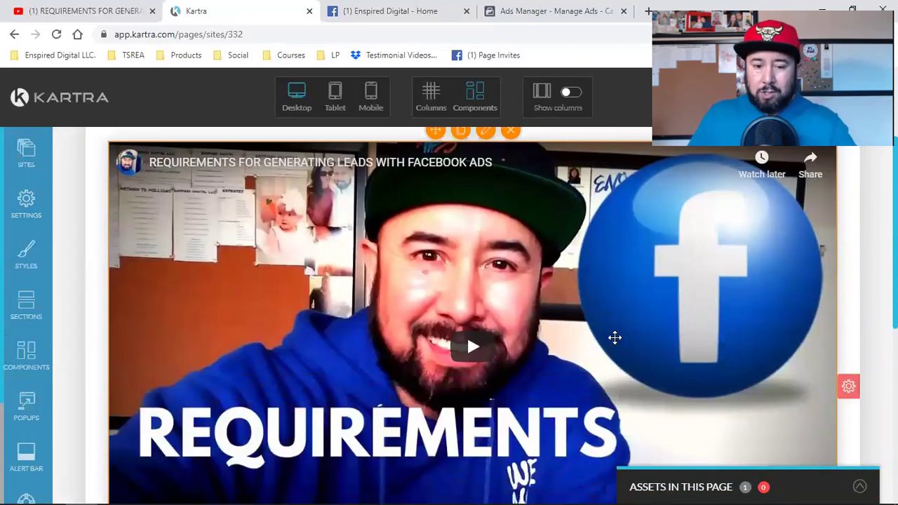
scroll(567, 357, "down", 4)
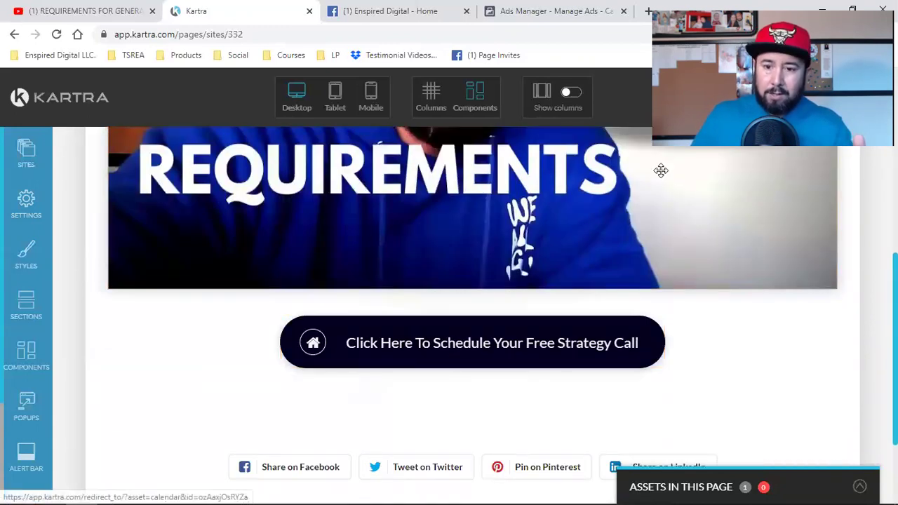
left_click(840, 96)
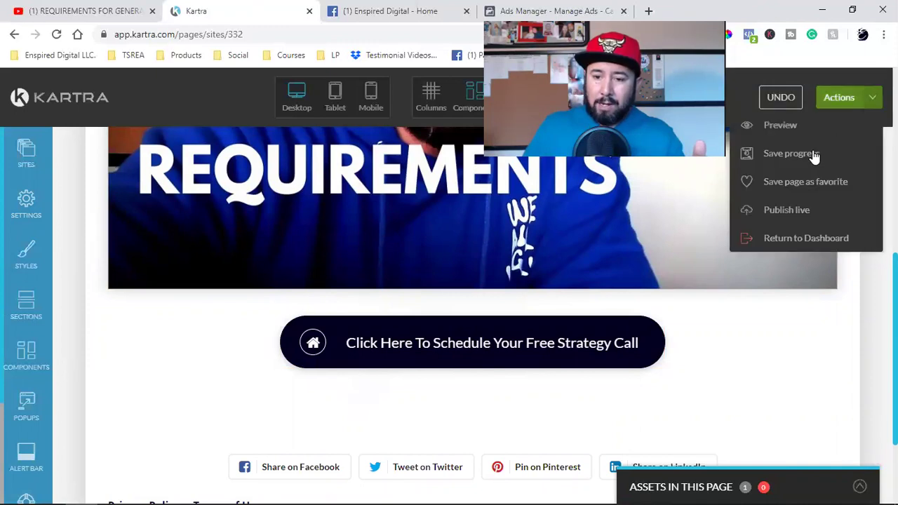
left_click(813, 153)
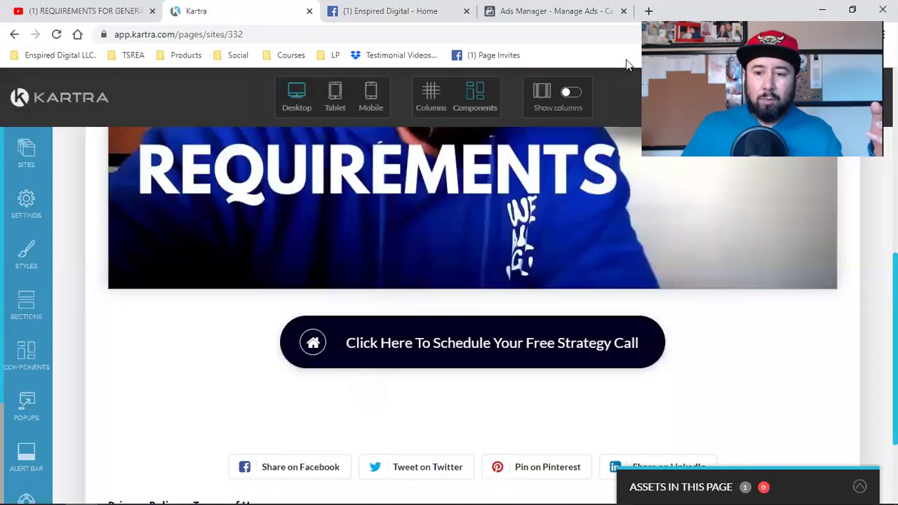
Publish the page on the default domain with the slug RWP332.
left_click(842, 97)
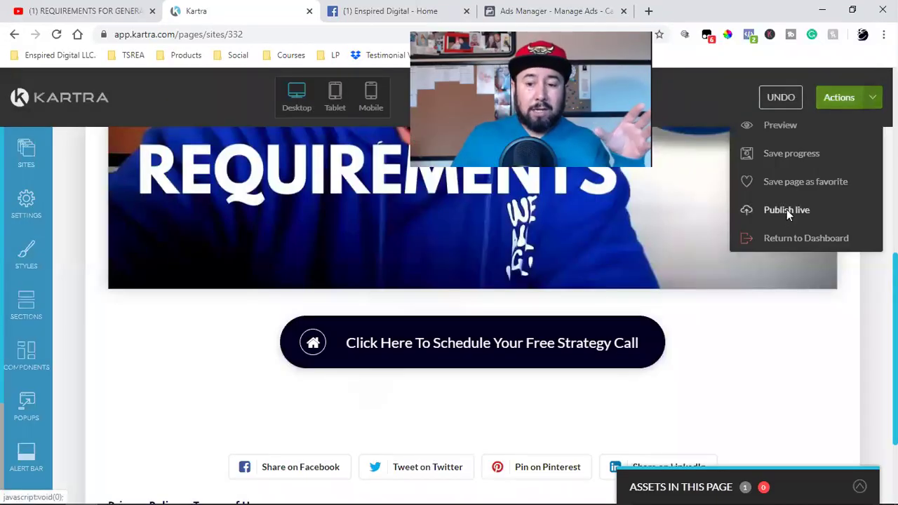
left_click(786, 209)
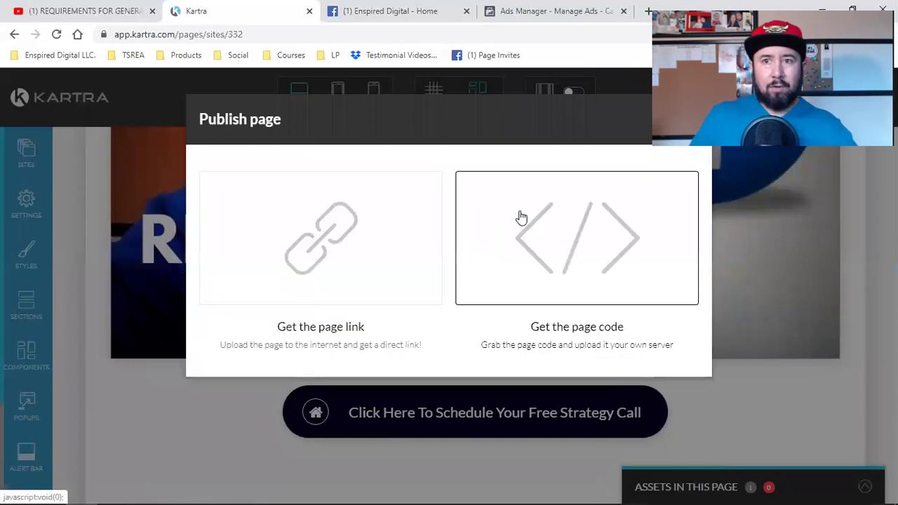
left_click(303, 275)
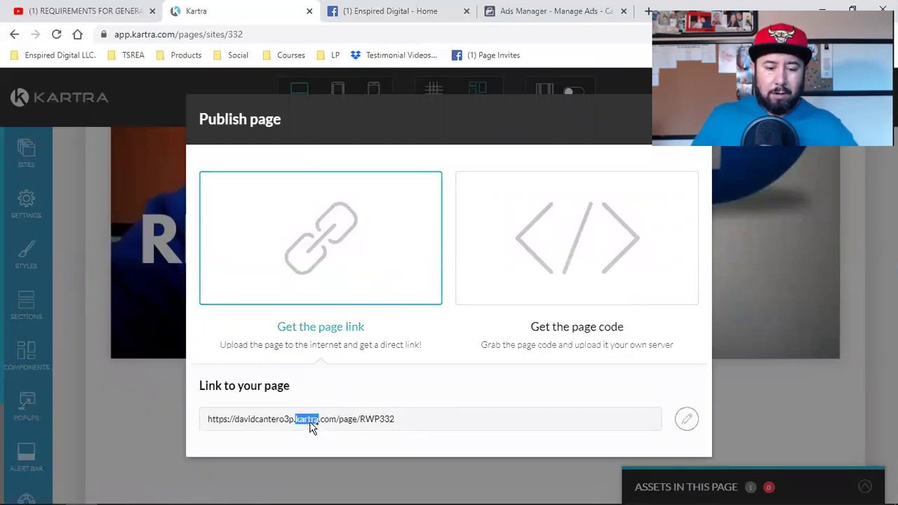
triple_click(310, 424)
left_click(686, 419)
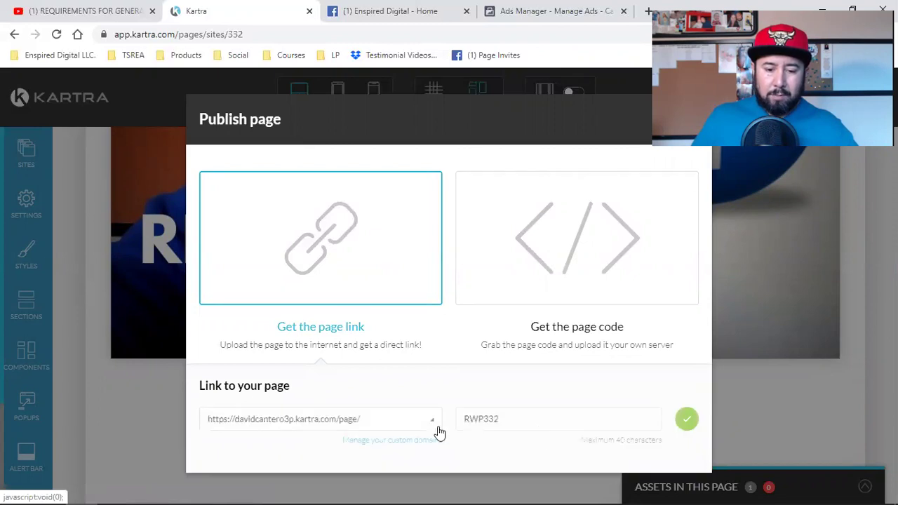
left_click(371, 421)
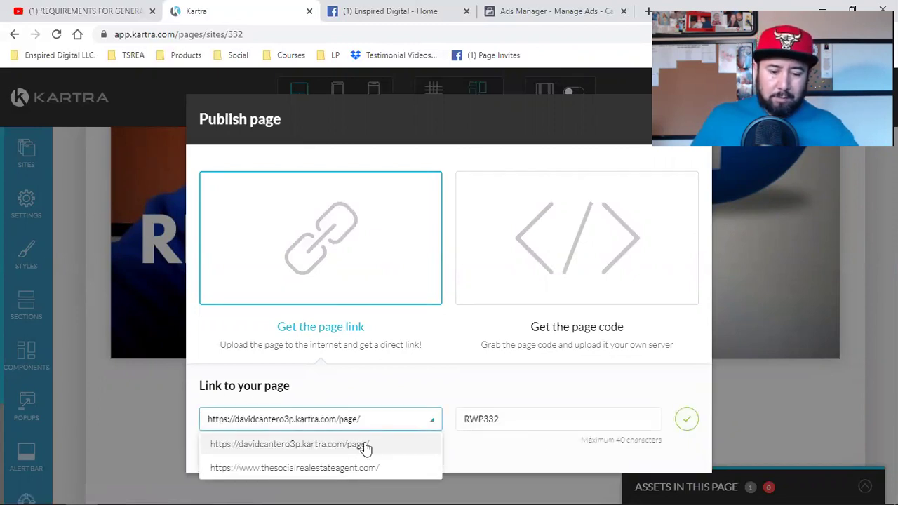
left_click(364, 447)
double_click(499, 419)
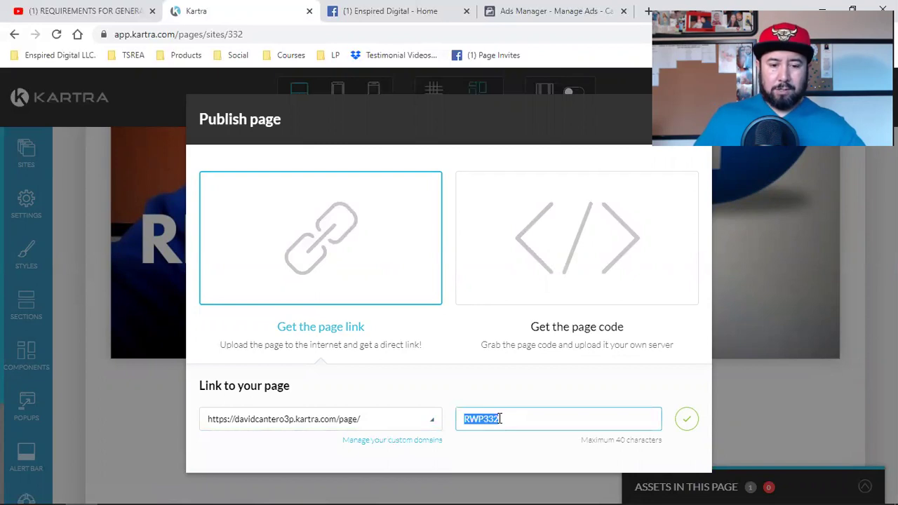
left_click(686, 419)
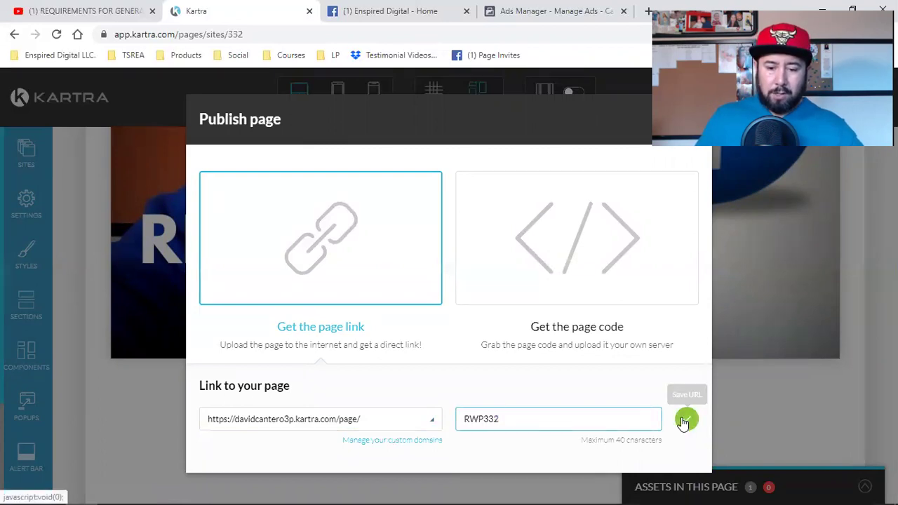
Copy the published page link ending in /page/RWP332.
left_click(307, 423)
right_click(306, 422)
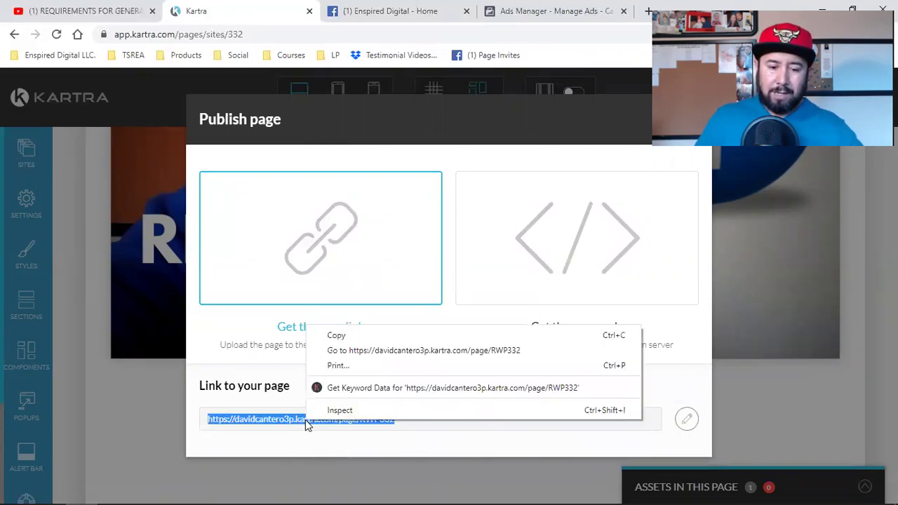
left_click(336, 335)
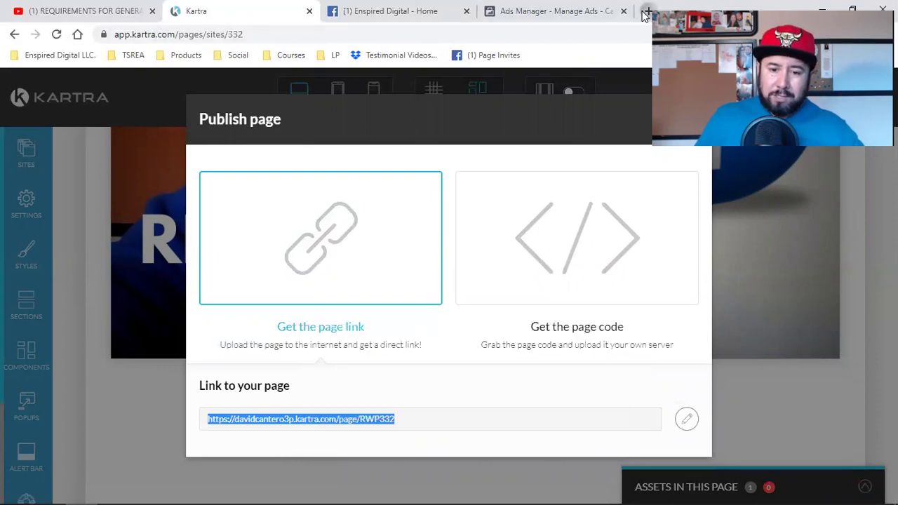
left_click(647, 11)
Load the published page, play its video and confirm the Facebook pixel fires with Pixel Helper.
key("ctrl+v")
key("Return")
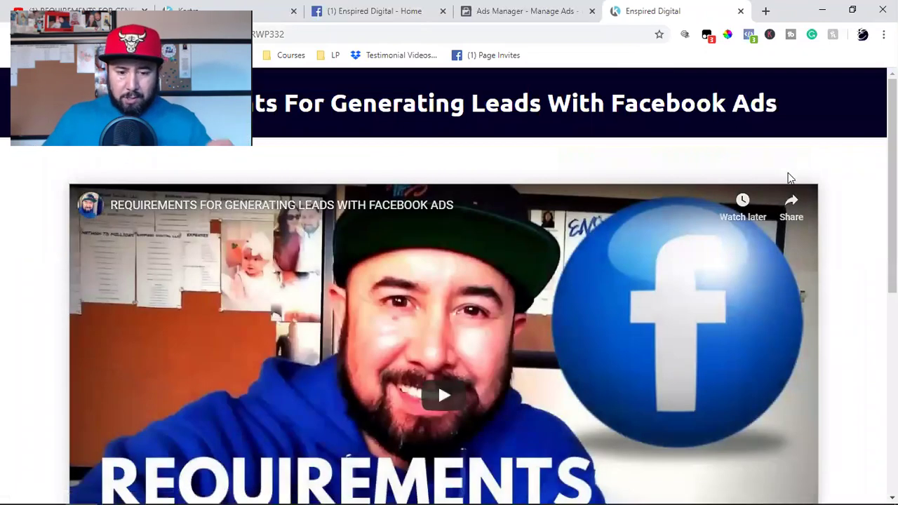
left_click(479, 391)
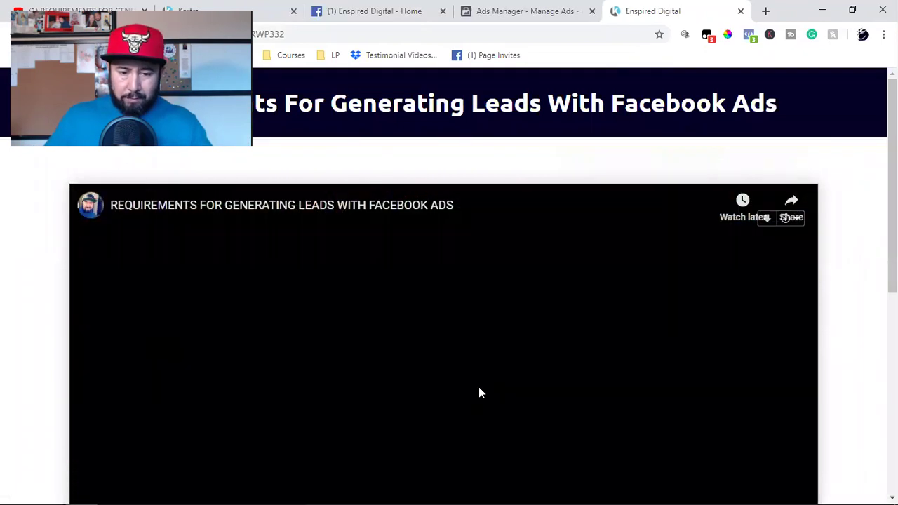
scroll(480, 391, "down", 2)
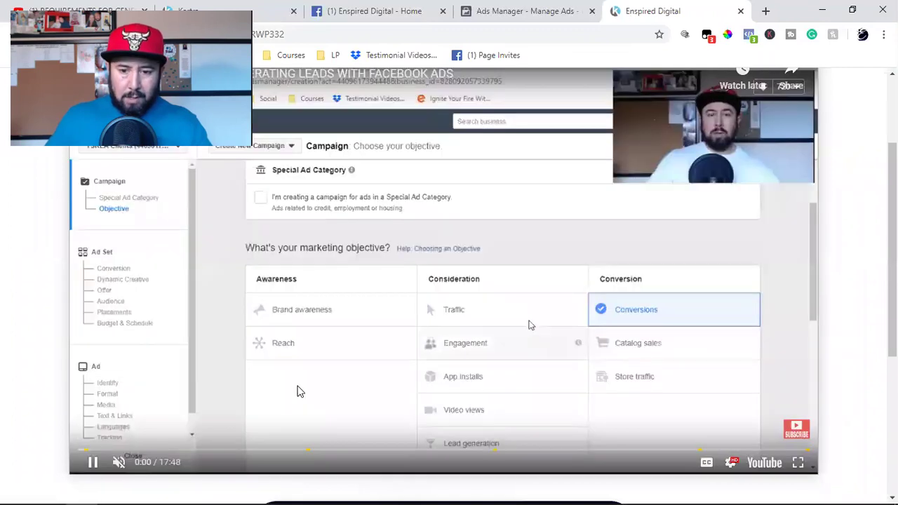
scroll(529, 325, "up", 2)
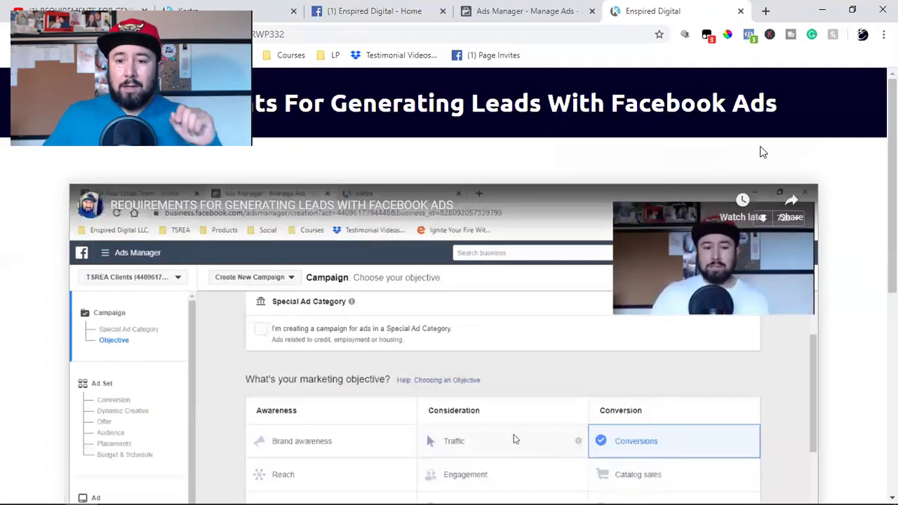
left_click(749, 35)
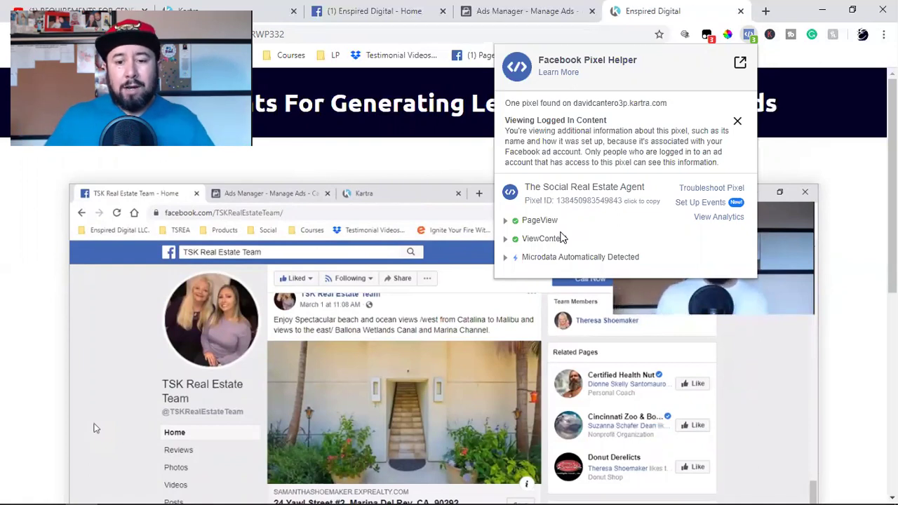
left_click(862, 276)
Follow the strategy call button to the Social Media Strategy Call booking calendar.
scroll(861, 275, "down", 2)
scroll(861, 275, "down", 2)
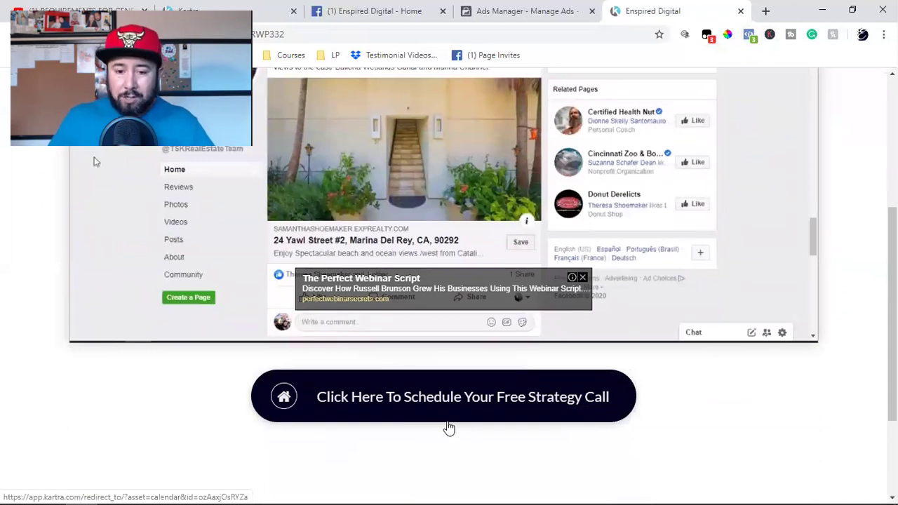
scroll(449, 428, "down", 2)
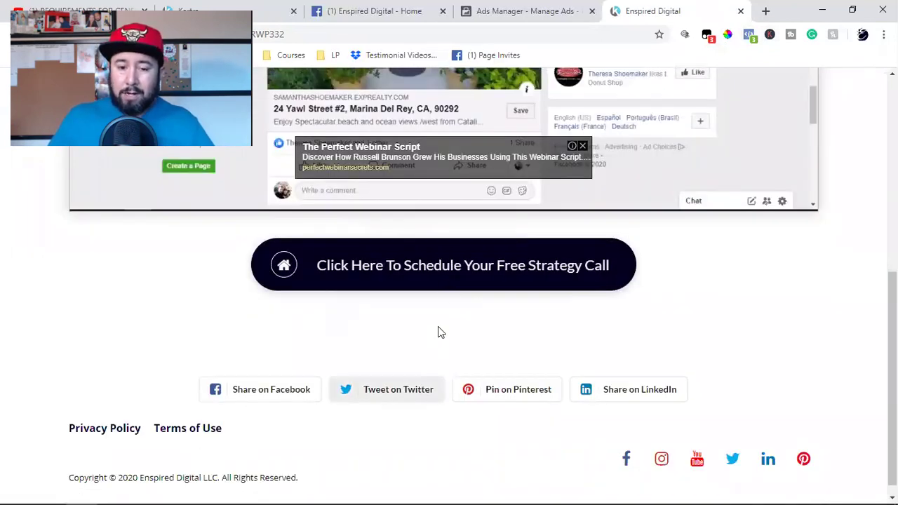
left_click(451, 278)
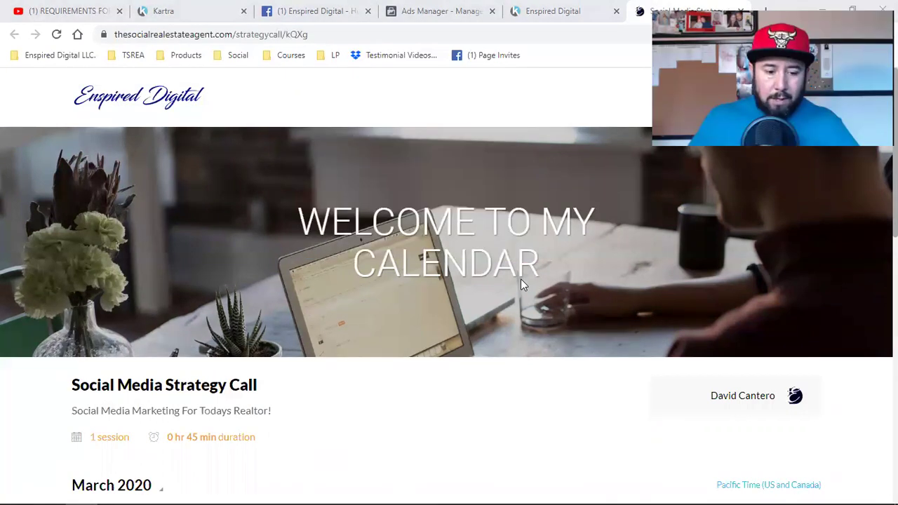
Select and confirm the Tuesday 17 March 2020, 4:00 am time slot.
scroll(428, 333, "down", 2)
scroll(744, 346, "down", 2)
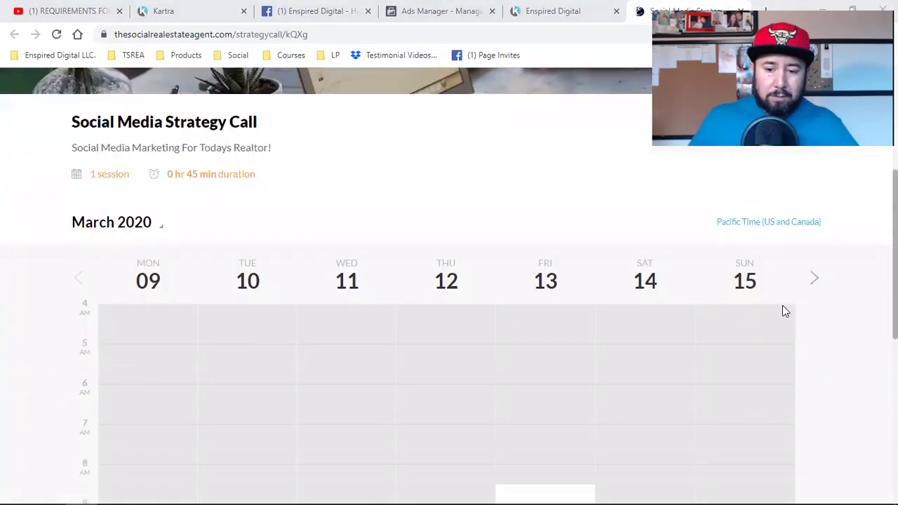
left_click(813, 281)
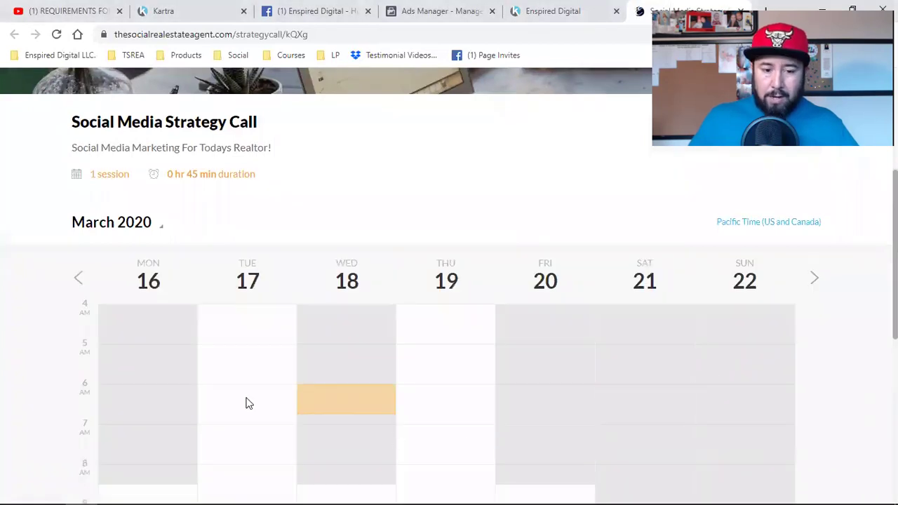
left_click(233, 323)
left_click(466, 320)
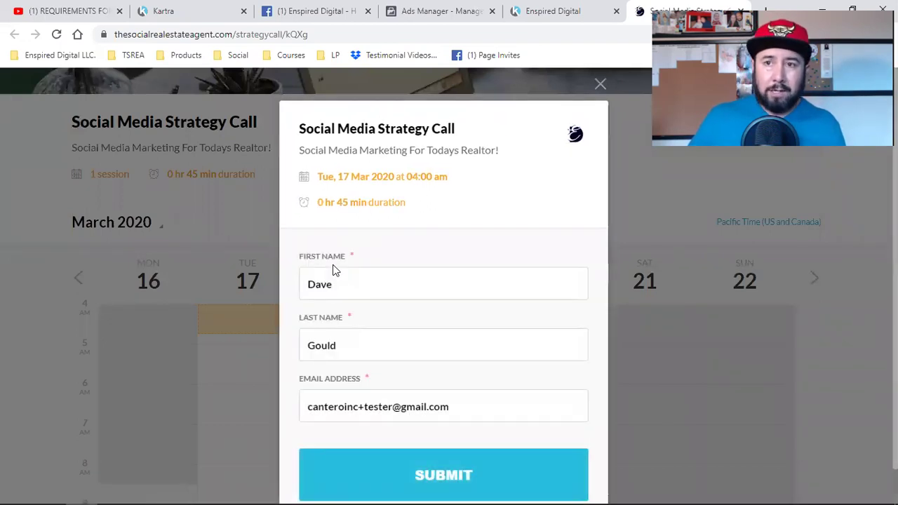
Enter a test last name, adjust the email address and submit the booking.
left_click(336, 344)
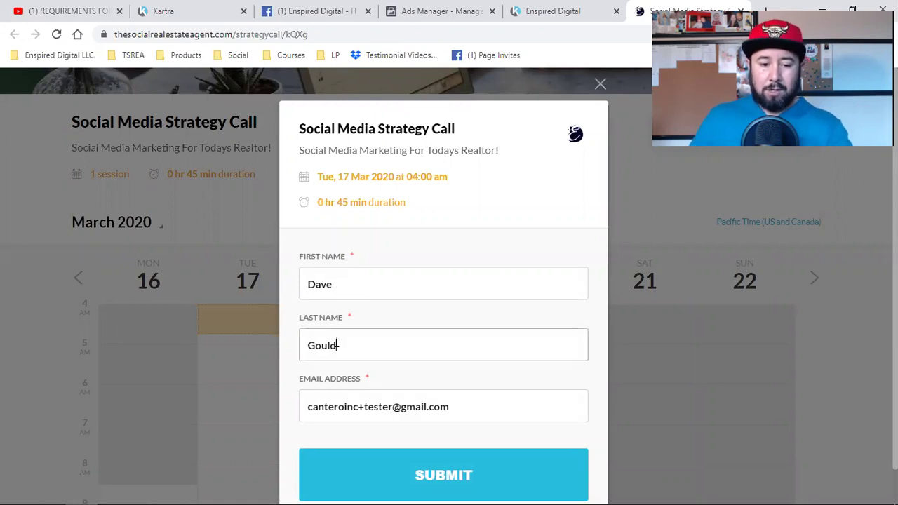
type("Cabn")
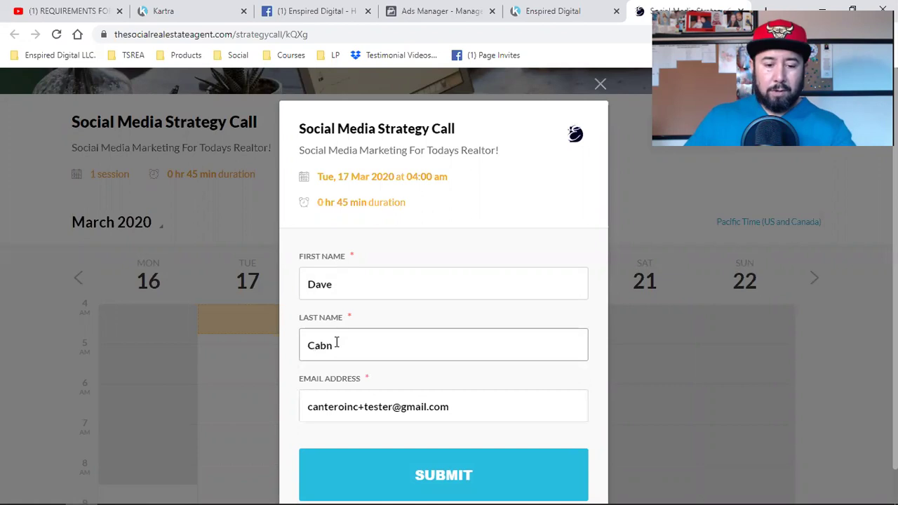
left_click(366, 407)
key("BackSpace")
key("BackSpace")
left_click(387, 475)
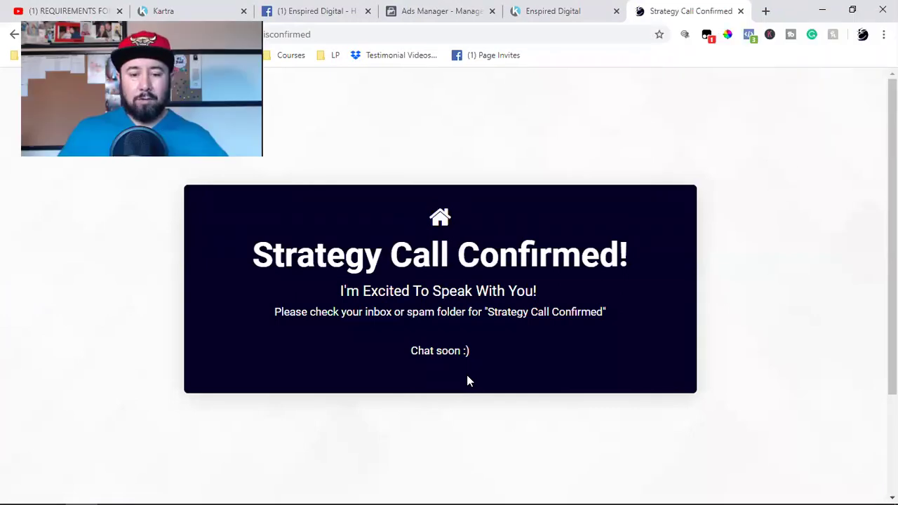
left_click(751, 35)
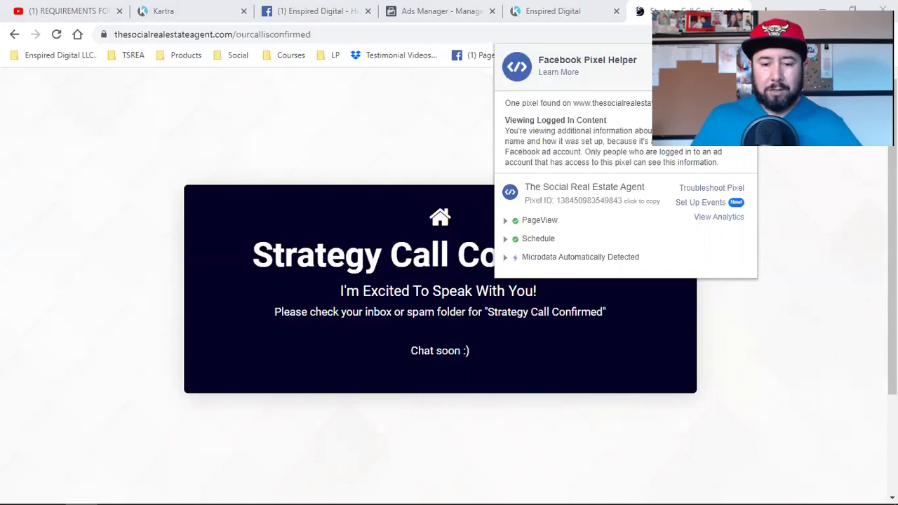
left_click(748, 341)
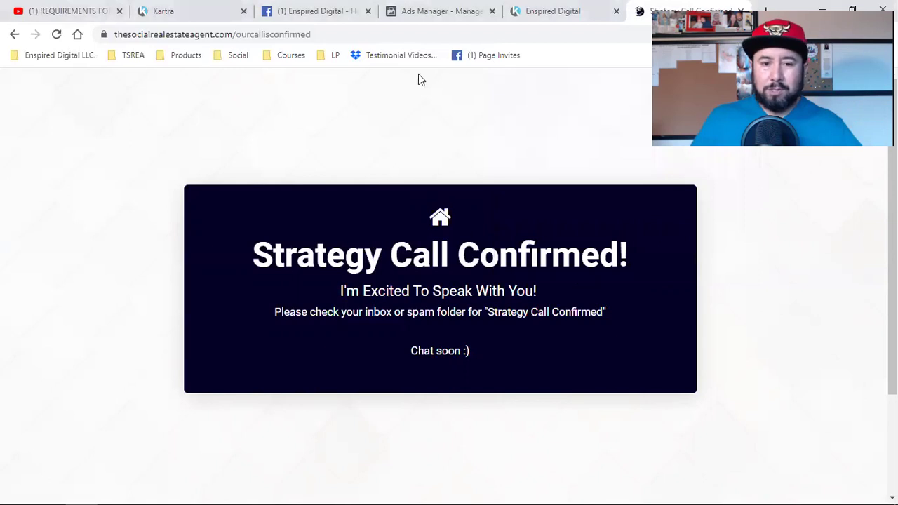
Glance at the Facebook Ads Manager campaigns list, then return to Kartra's Publish page dialog.
left_click(412, 22)
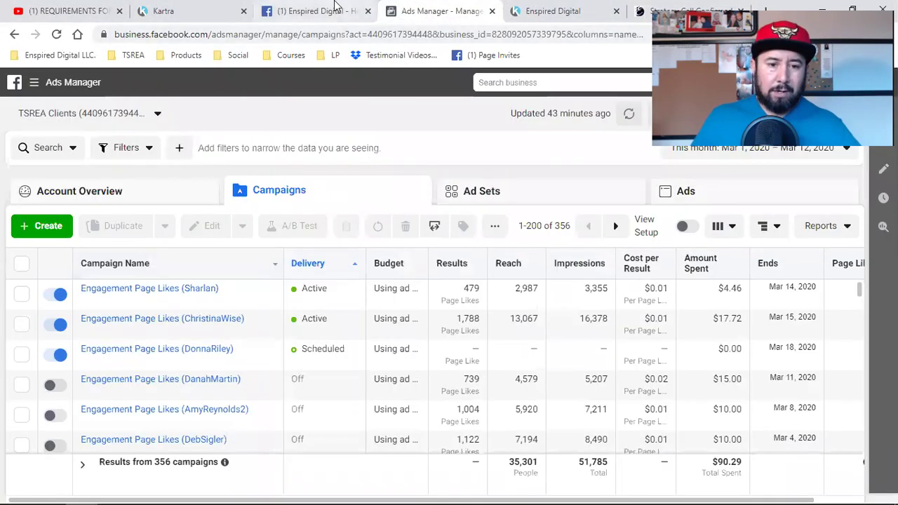
left_click(335, 8)
left_click(199, 9)
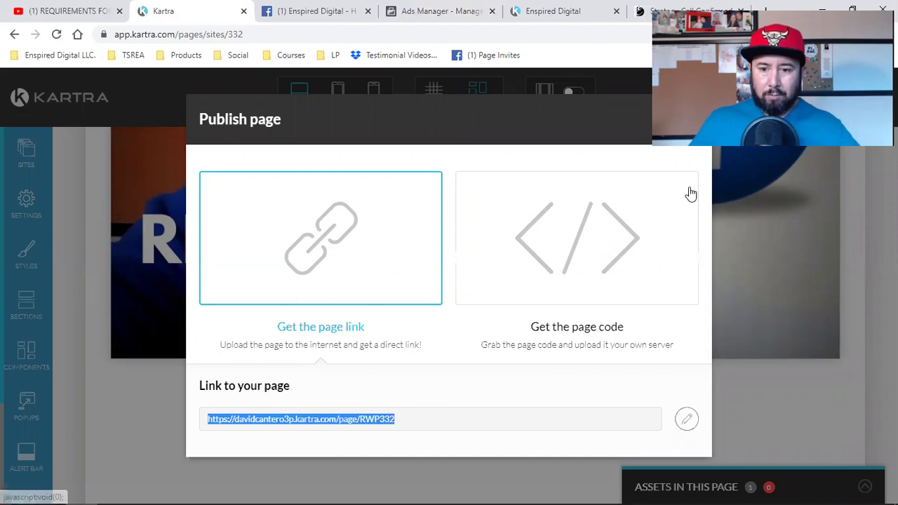
Close the Publish page dialog and save the page's progress via Actions.
left_click(729, 126)
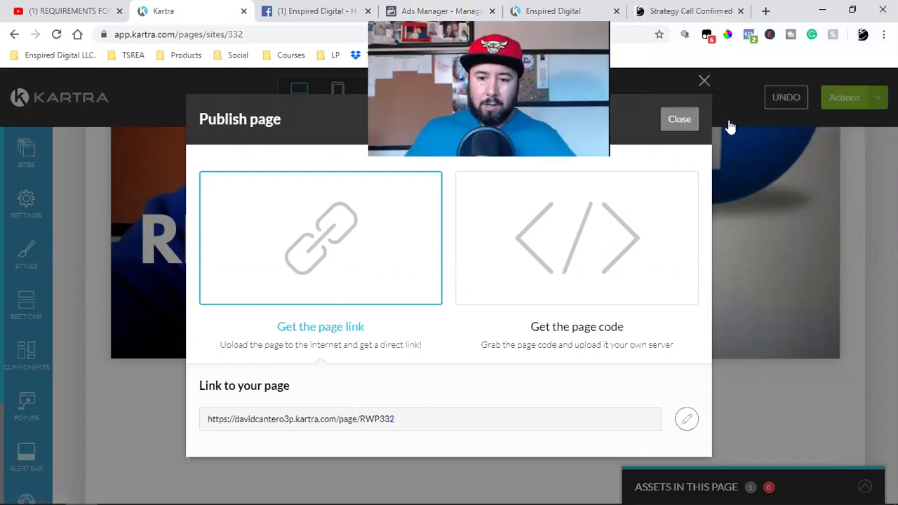
left_click(730, 126)
left_click(842, 97)
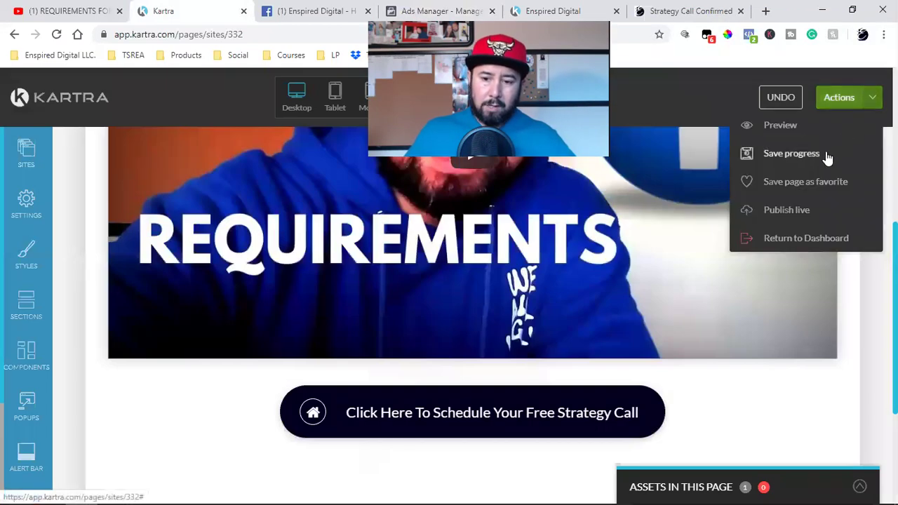
left_click(791, 153)
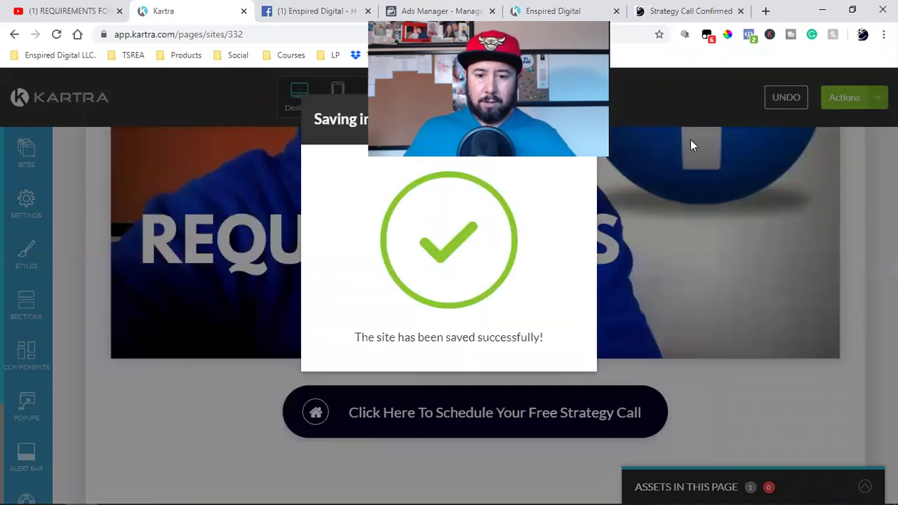
left_click(590, 81)
Publish the page live again, copy its /page/RWP332 link, and head back to the dashboard.
left_click(874, 97)
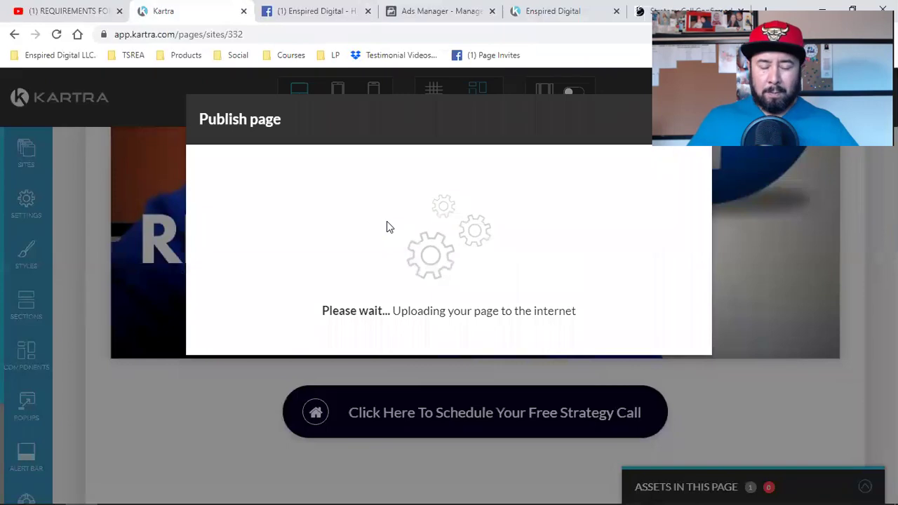
triple_click(292, 421)
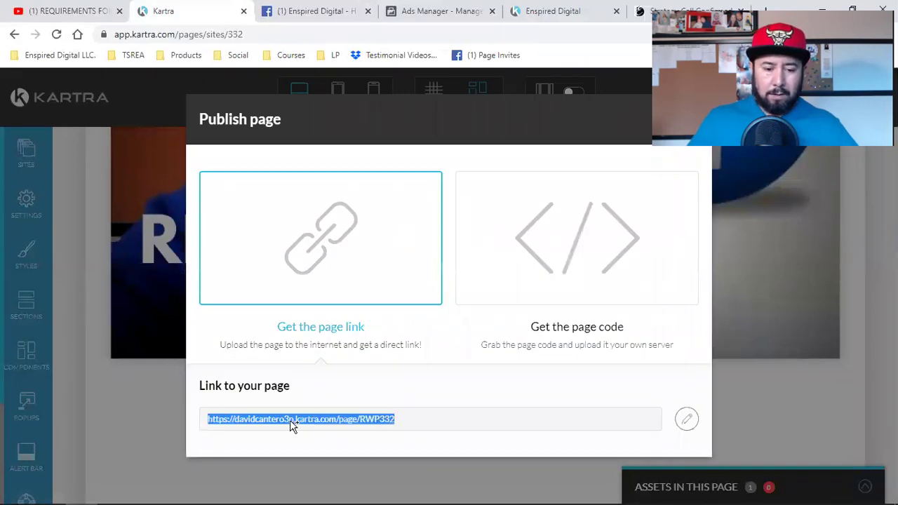
right_click(292, 424)
left_click(327, 336)
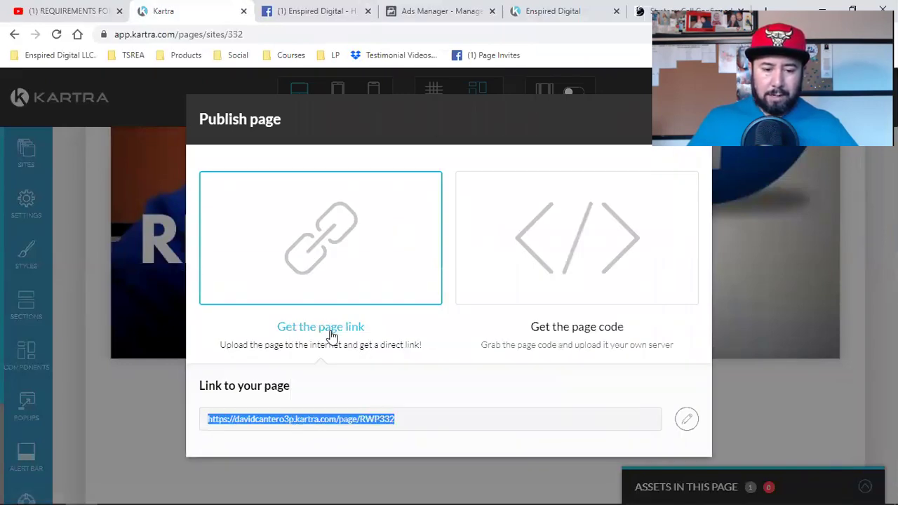
left_click(848, 81)
left_click(866, 106)
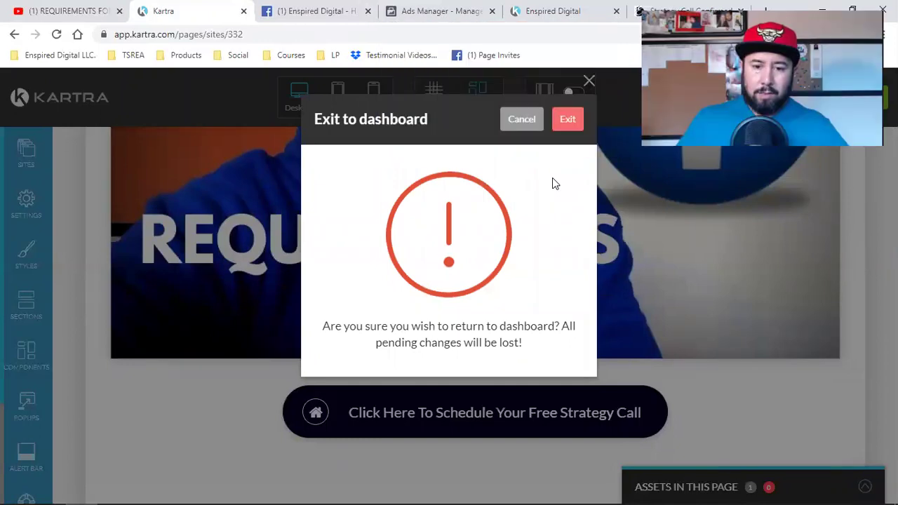
Confirm Exit to leave the page editor for the Pages dashboard.
left_click(562, 131)
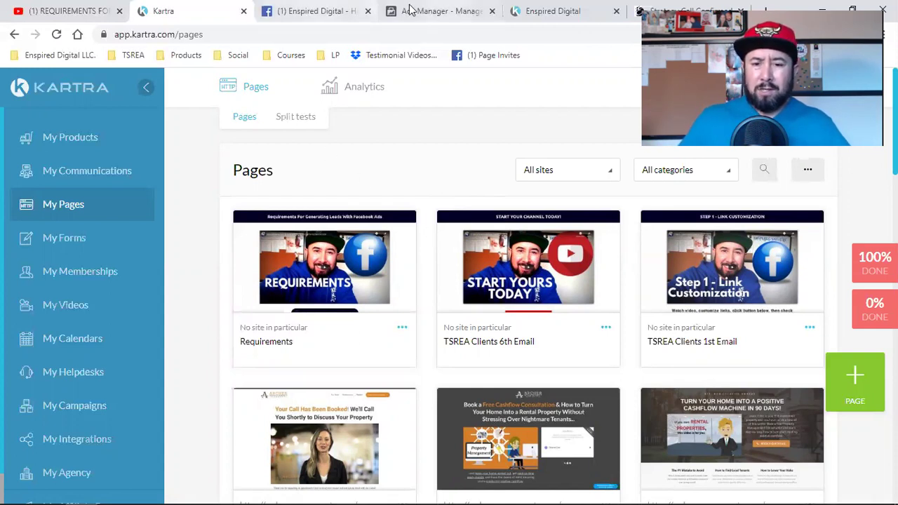
left_click(553, 10)
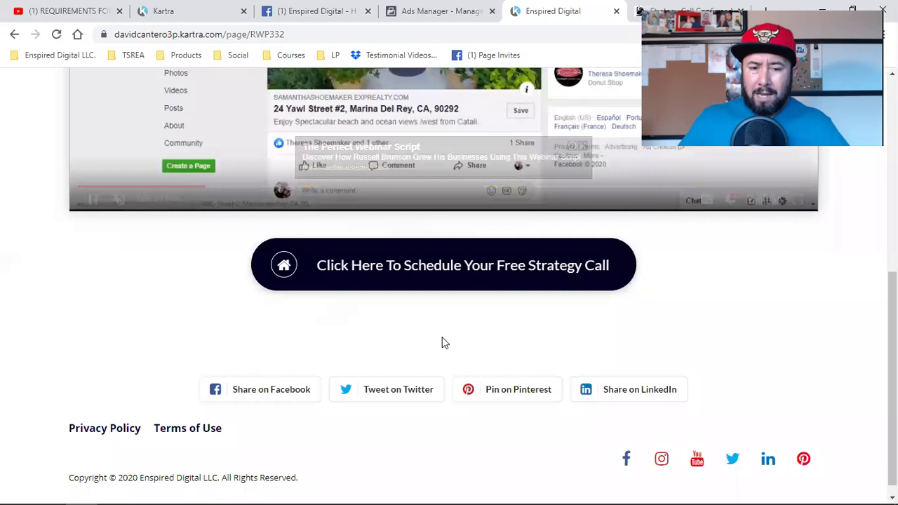
scroll(442, 337, "up", 10)
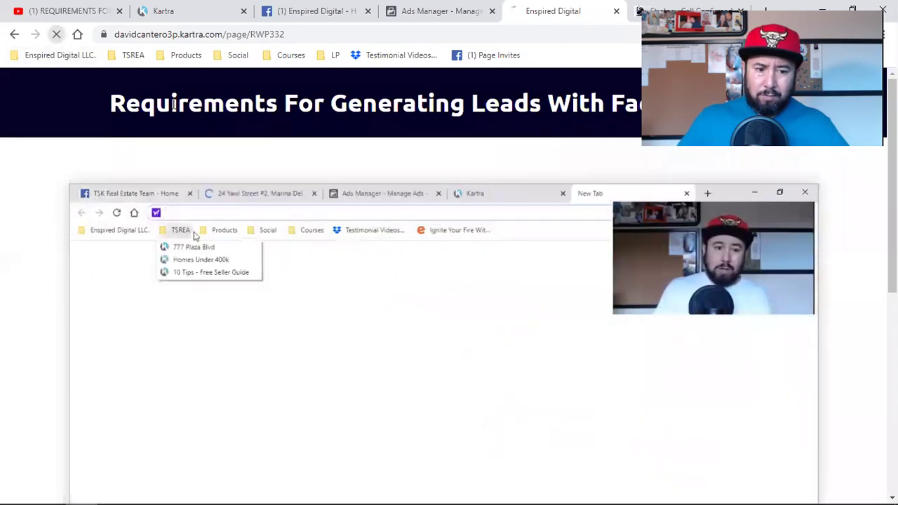
left_click(56, 34)
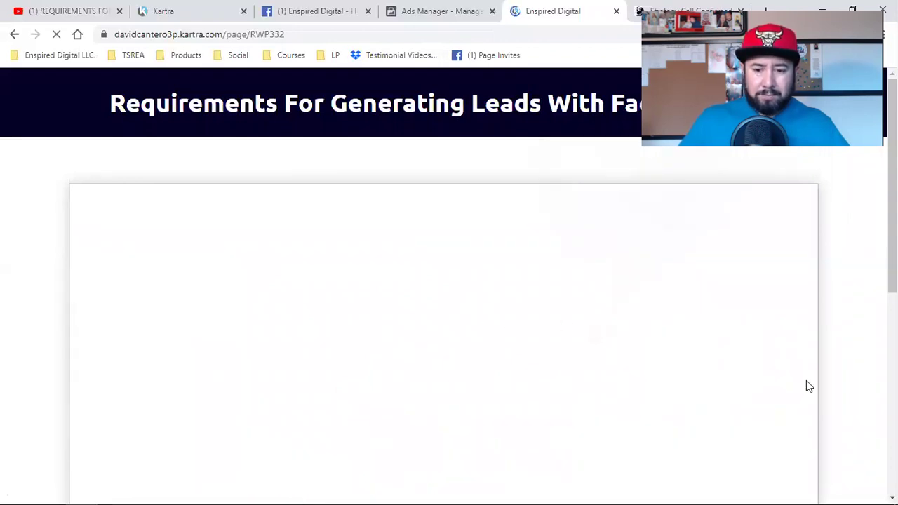
scroll(806, 380, "down", 5)
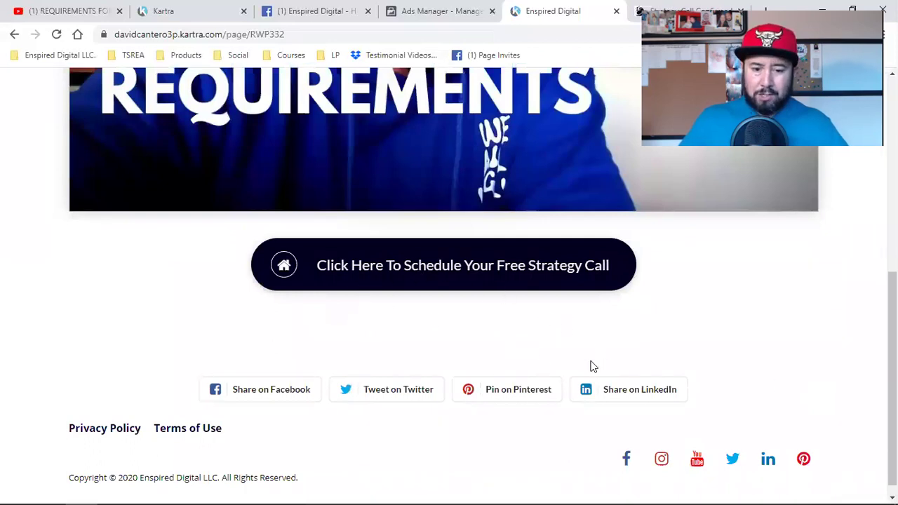
scroll(751, 388, "up", 6)
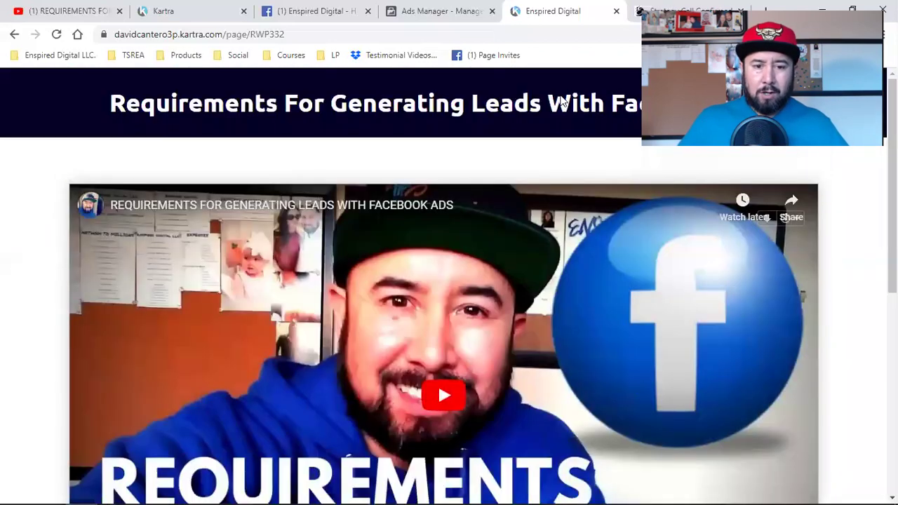
left_click(166, 9)
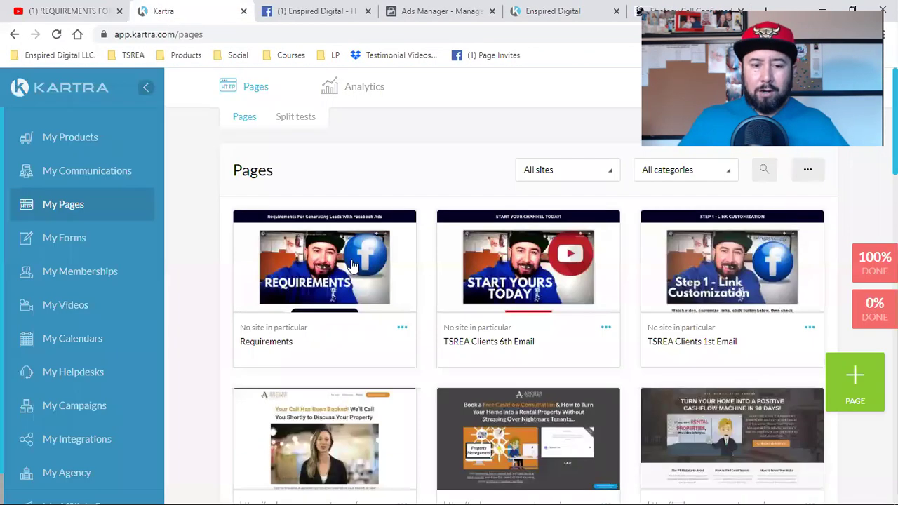
Choose Edit from the Requirements card's three-dot menu in My Pages.
left_click(403, 330)
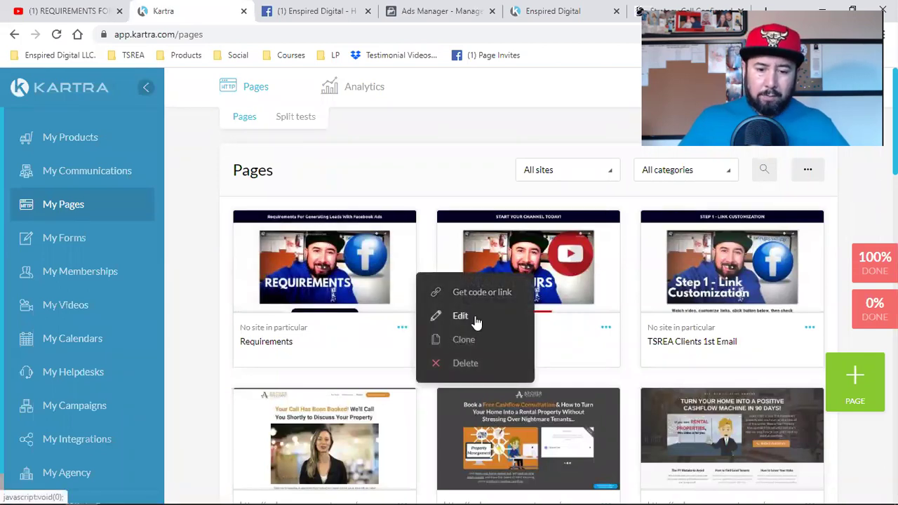
left_click(460, 315)
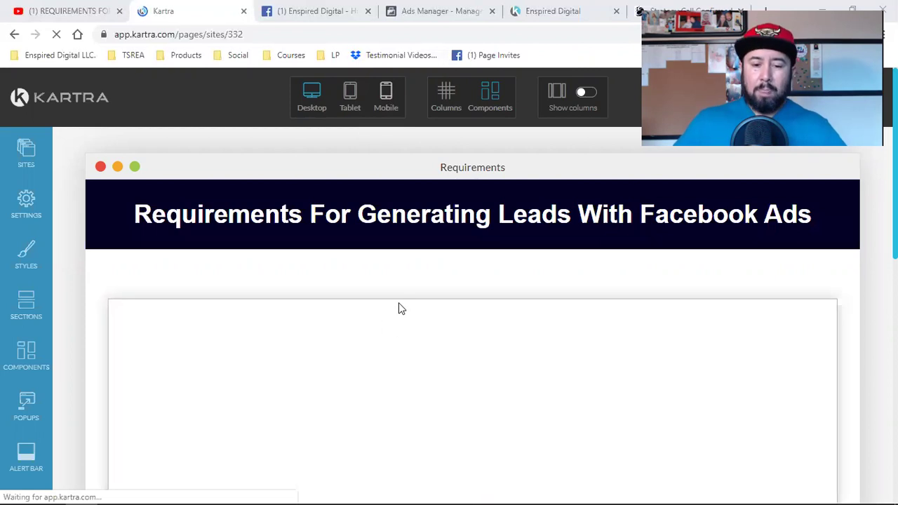
scroll(399, 309, "down", 2)
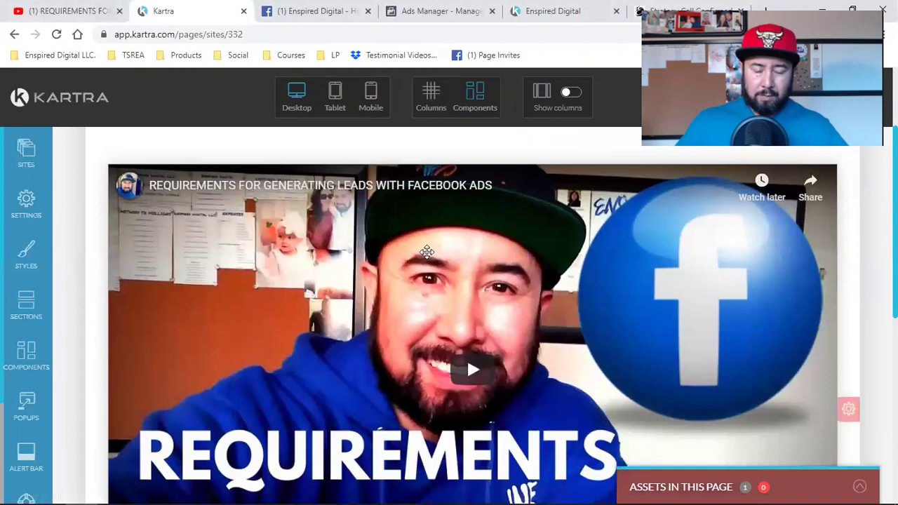
mouse_move(426, 252)
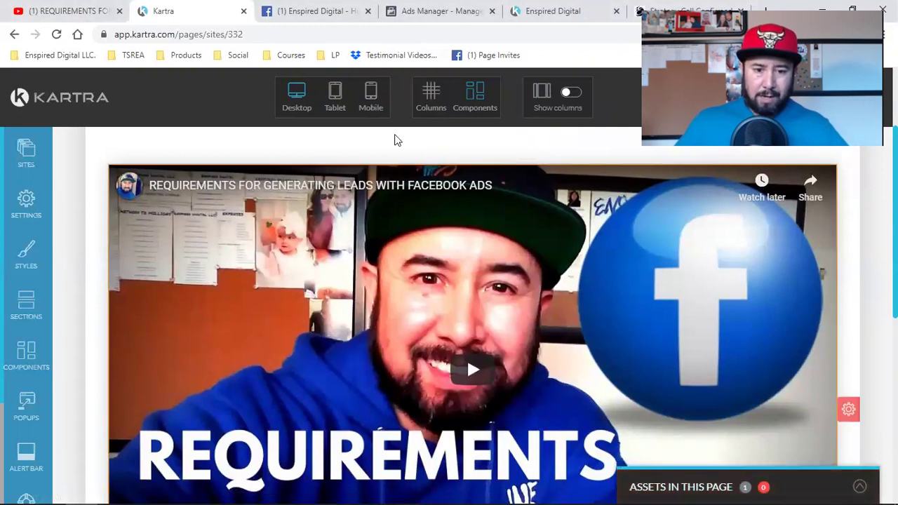
left_click(373, 102)
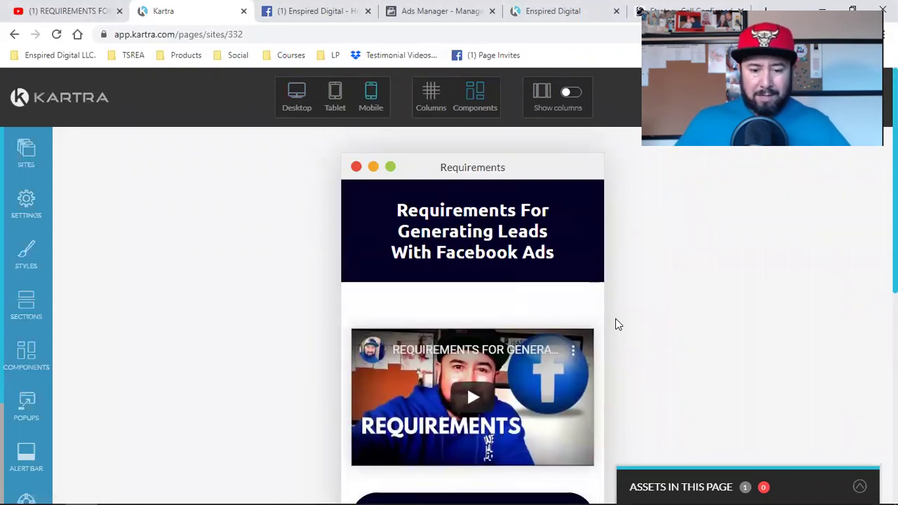
scroll(616, 324, "down", 2)
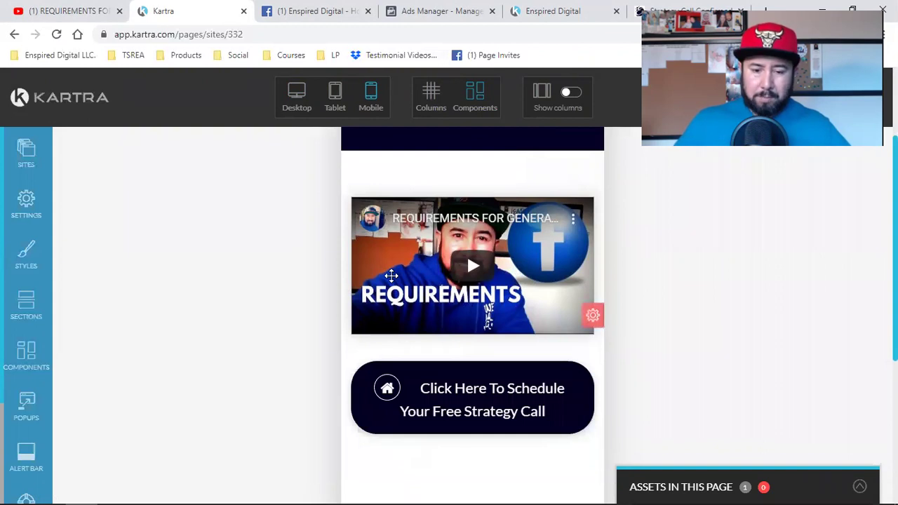
mouse_move(410, 271)
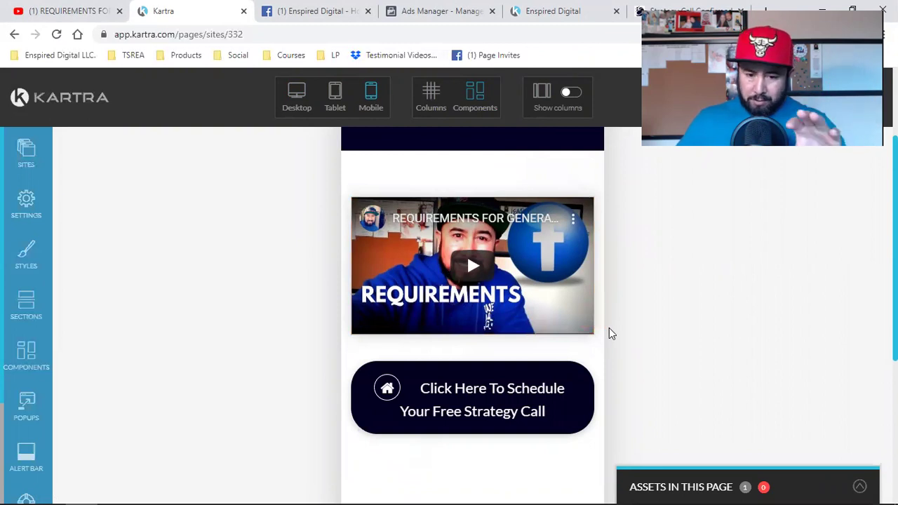
mouse_move(475, 419)
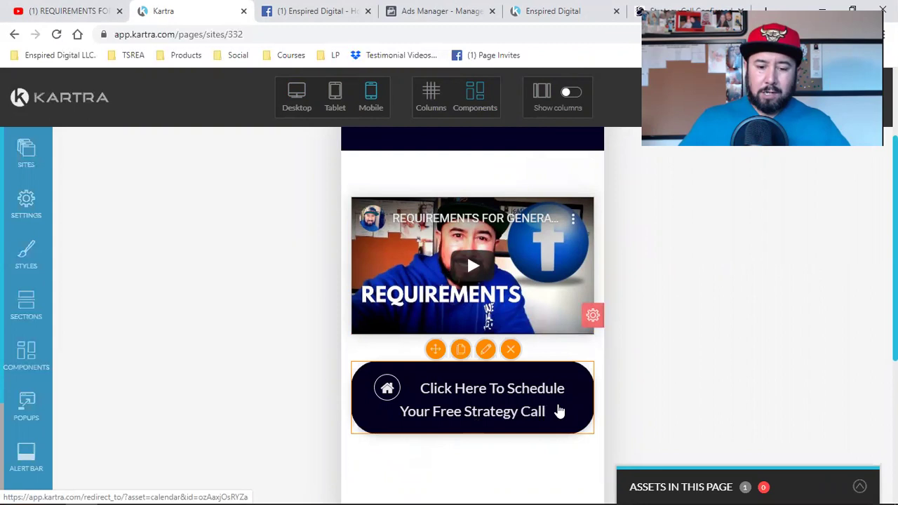
scroll(574, 410, "down", 4)
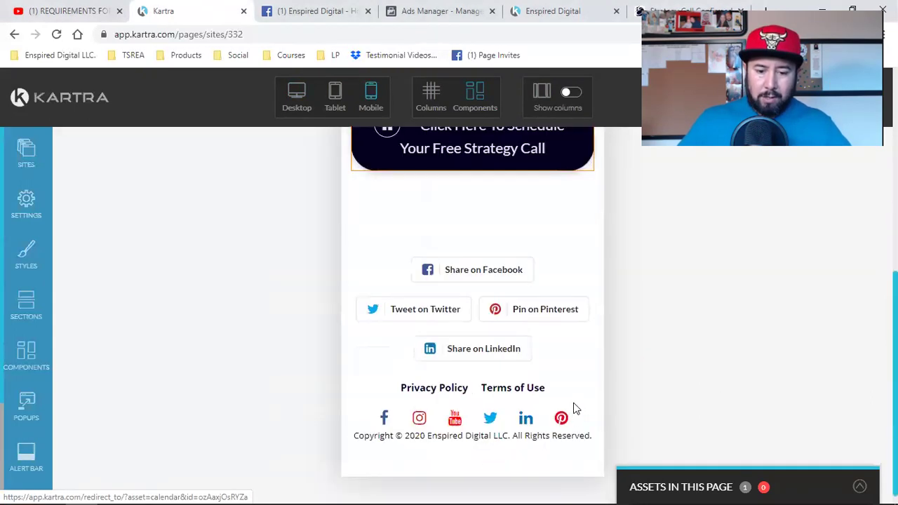
mouse_move(538, 347)
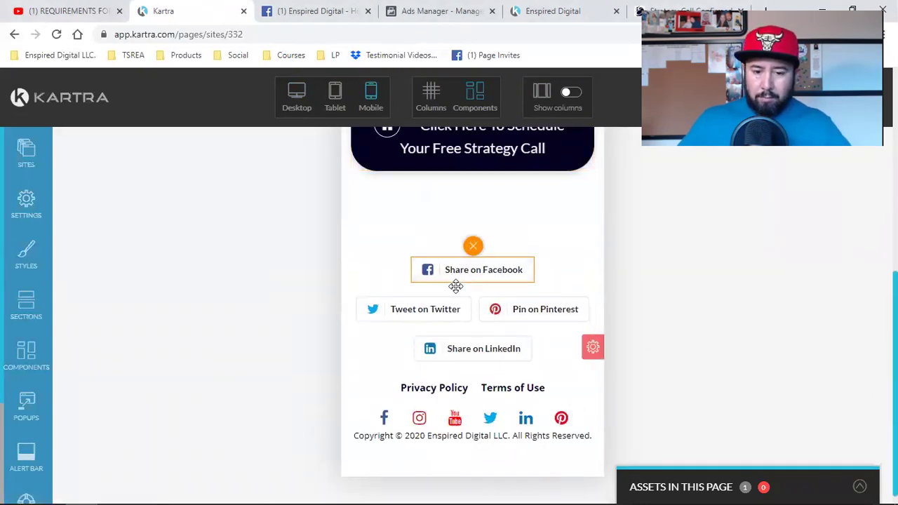
mouse_move(482, 267)
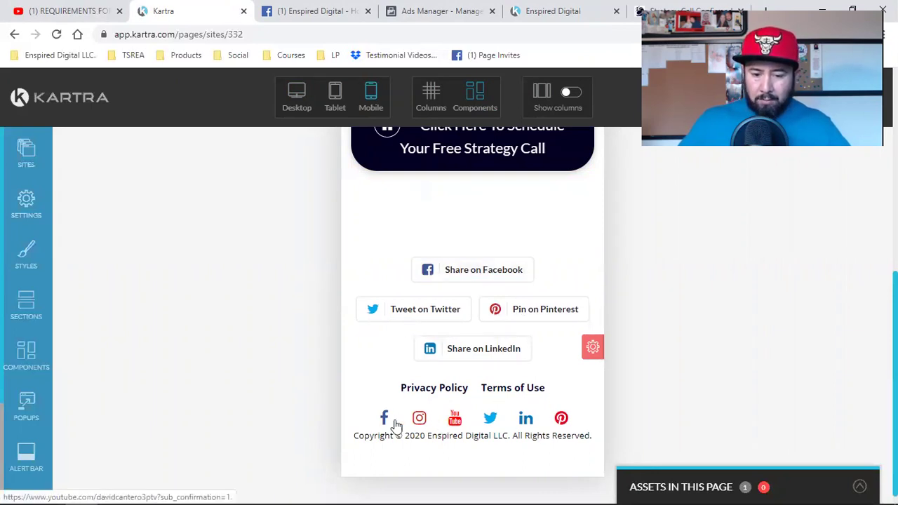
scroll(658, 404, "up", 1)
scroll(658, 404, "up", 3)
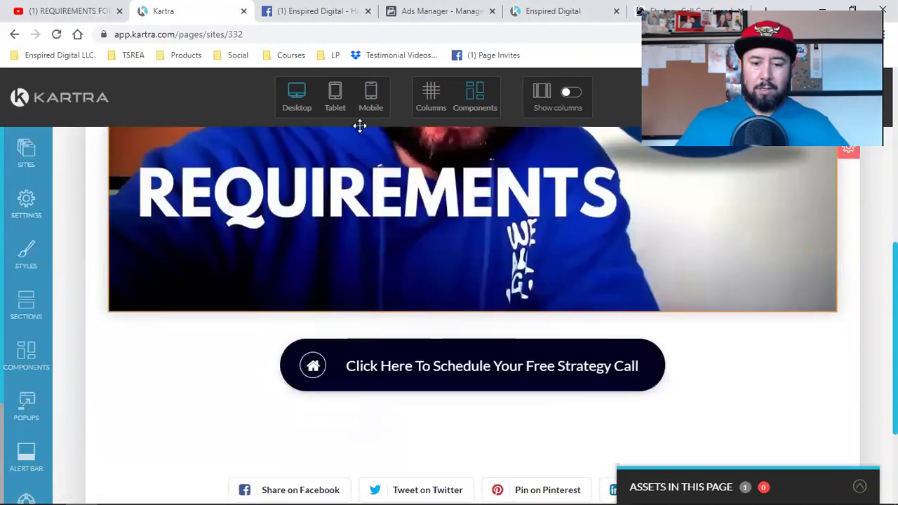
scroll(487, 277, "down", 2)
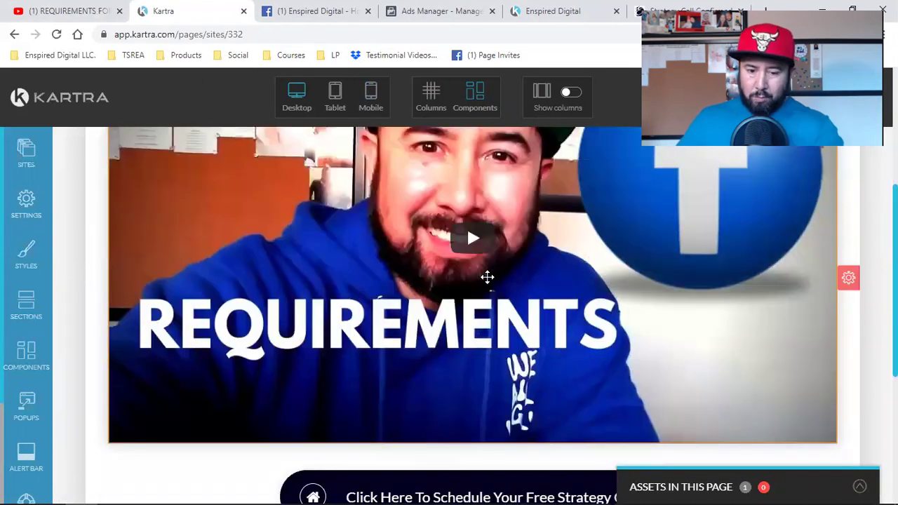
scroll(485, 275, "down", 2)
left_click(484, 366)
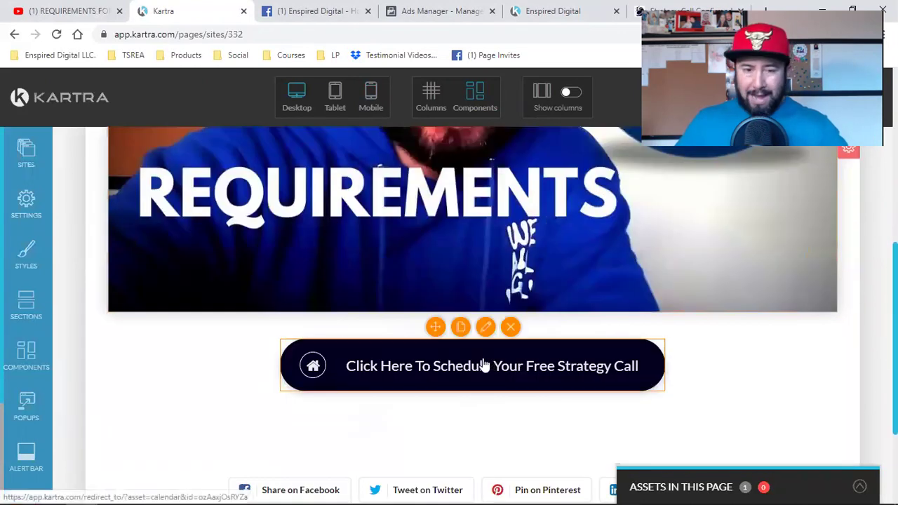
scroll(484, 364, "down", 2)
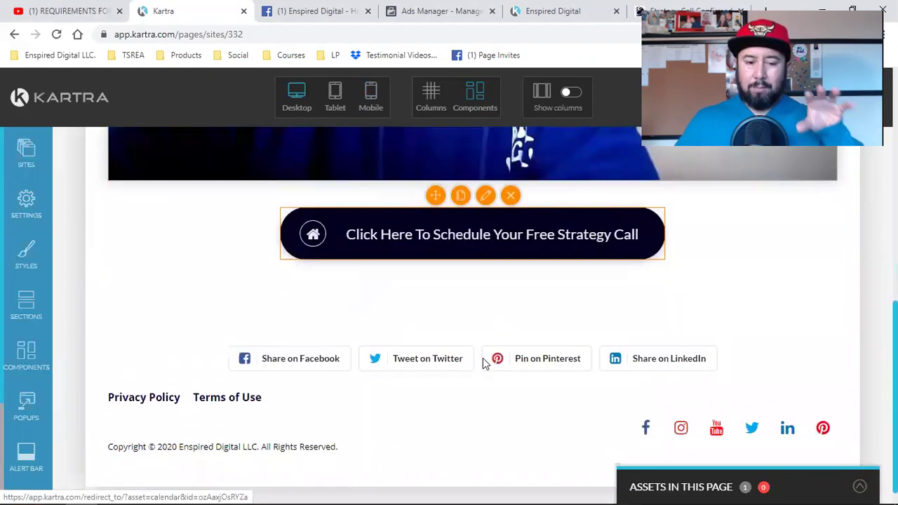
left_click(480, 358)
scroll(480, 358, "up", 2)
left_click(478, 366)
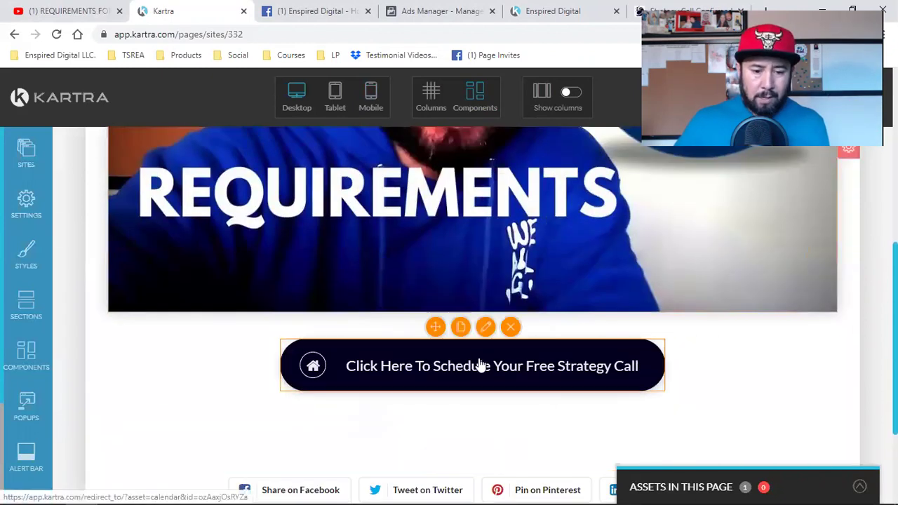
Drag a Lorem ipsum text block from Components > Text to just below the REQUIREMENTS video.
left_click(32, 357)
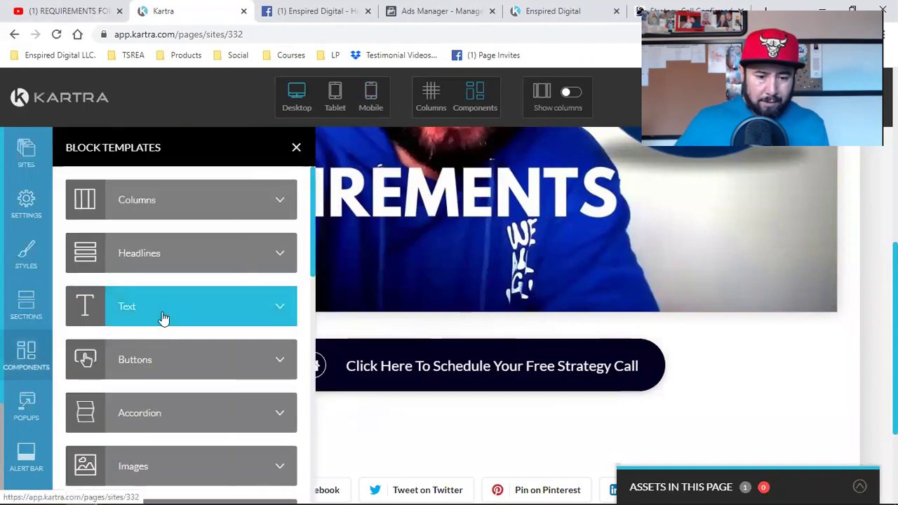
left_click(162, 318)
left_click_drag(130, 210, 460, 328)
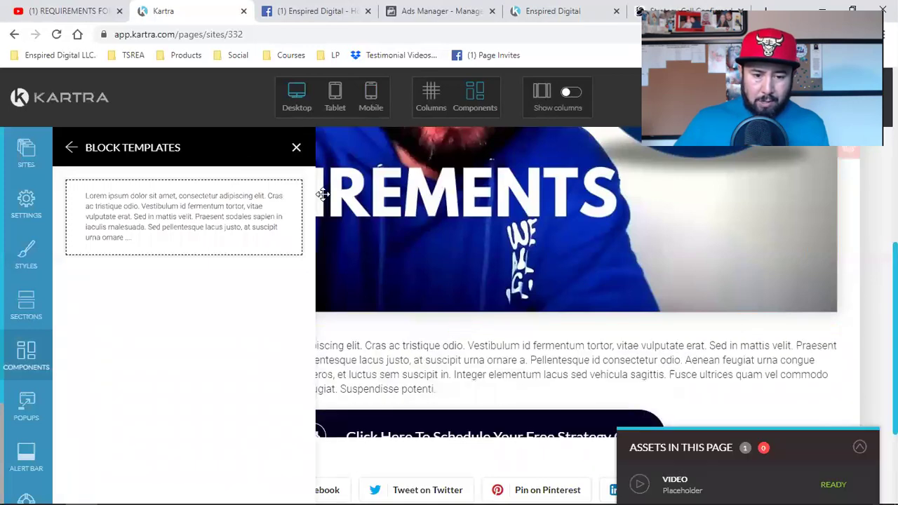
left_click(297, 150)
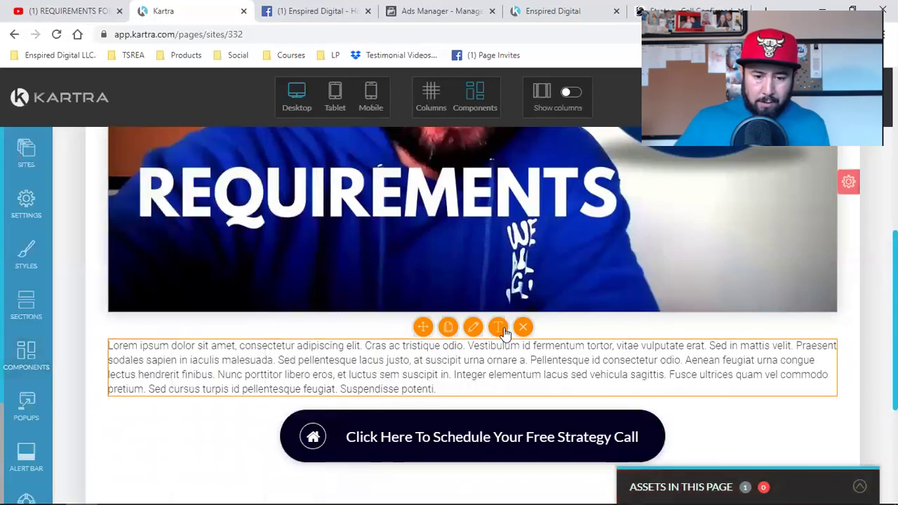
left_click(468, 356)
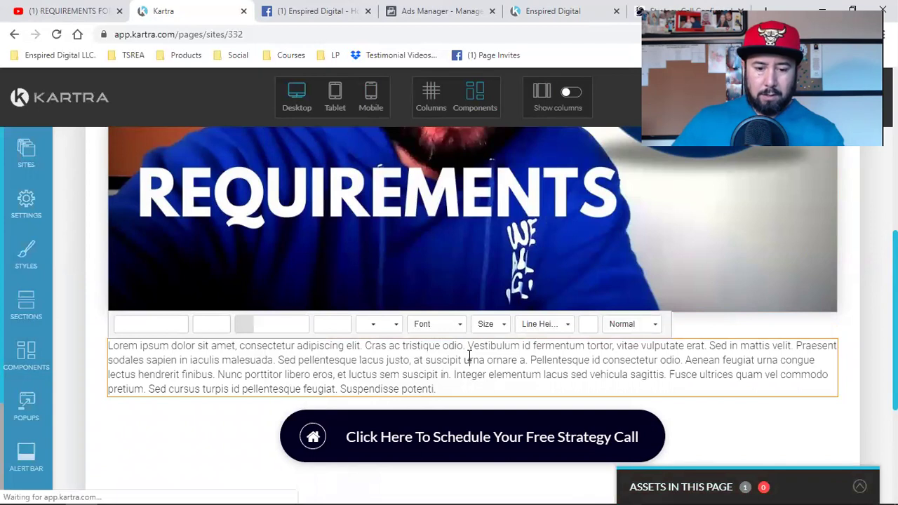
Replace the placeholder with an invitation to chat about social media branding and lead capture.
key("ctrl+a")
key("BackSpace")
type("I'd love t")
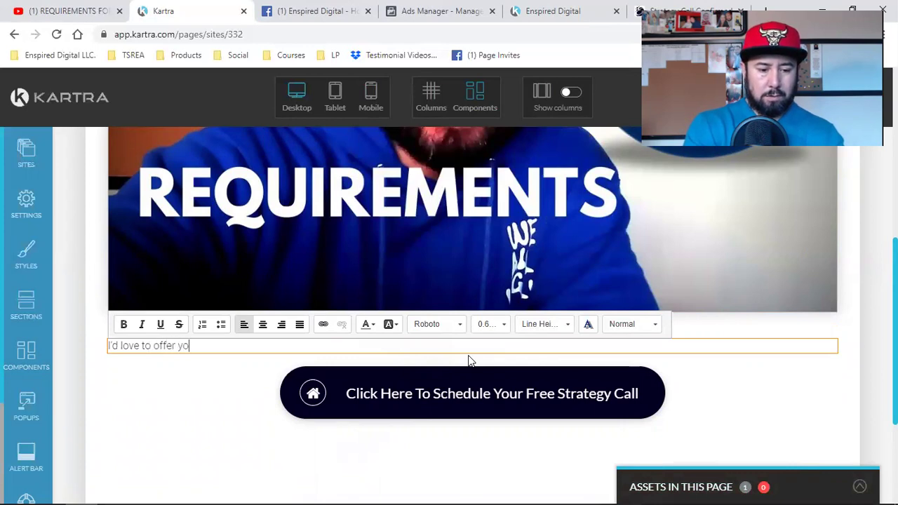
type("ee str")
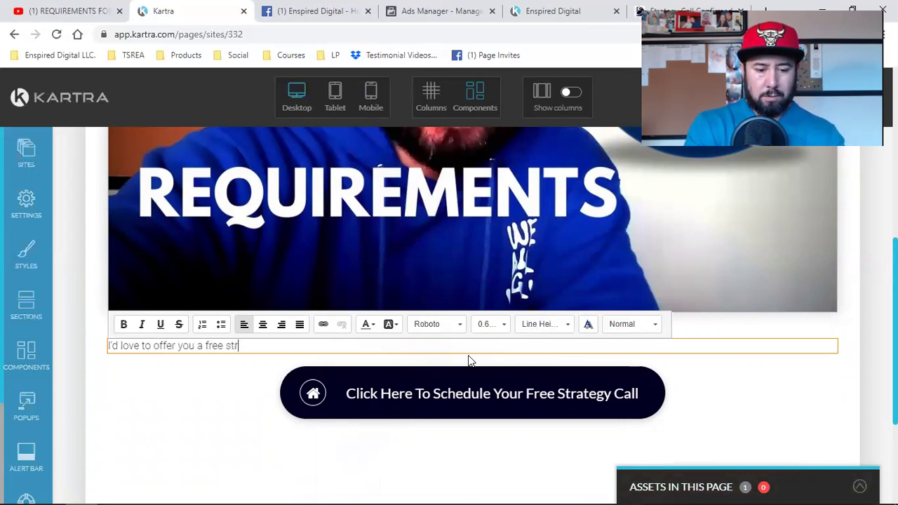
type("ategy call")
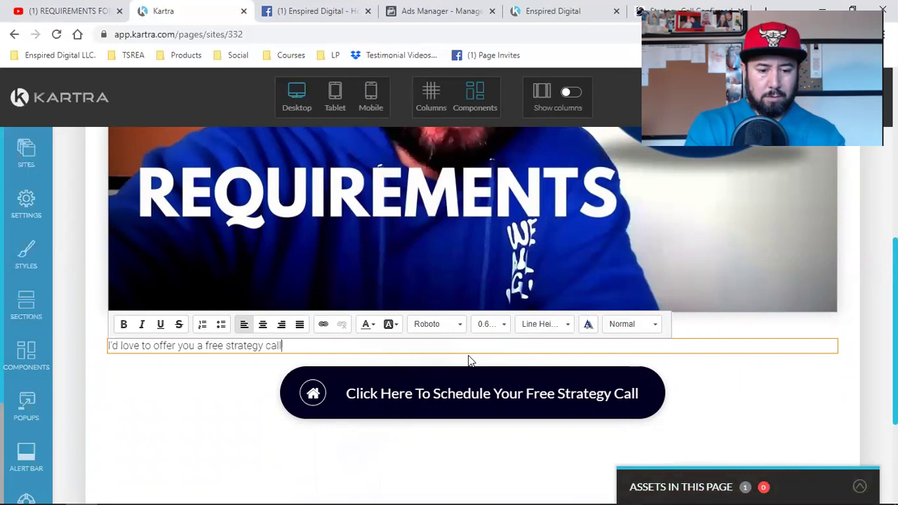
key("BackSpace")
key("BackSpace")
key("BackSpace")
key("BackSpace")
key("BackSpace")
key("BackSpace")
key("BackSpace")
key("BackSpace")
key("BackSpace")
key("BackSpace")
key("BackSpace")
key("BackSpace")
key("BackSpace")
key("BackSpace")
key("BackSpace")
key("BackSpace")
key("BackSpace")
key("BackSpace")
key("BackSpace")
key("BackSpace")
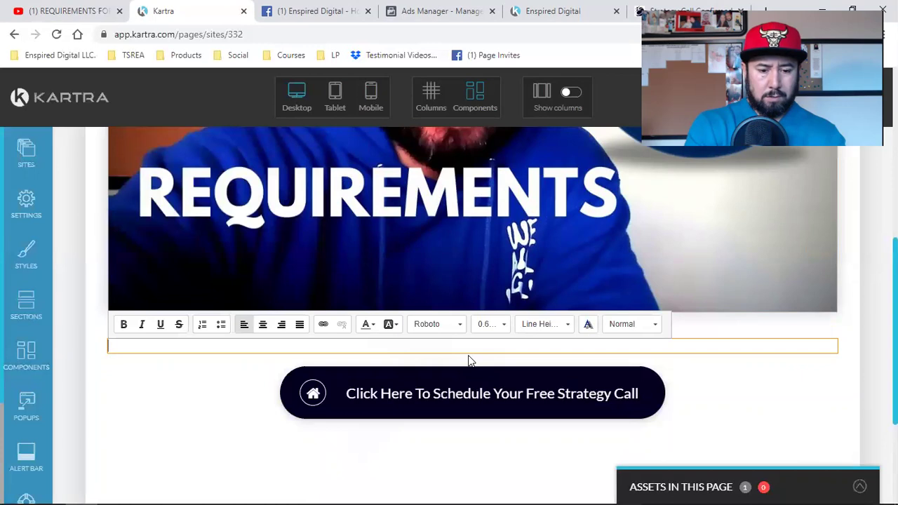
type("love to cha")
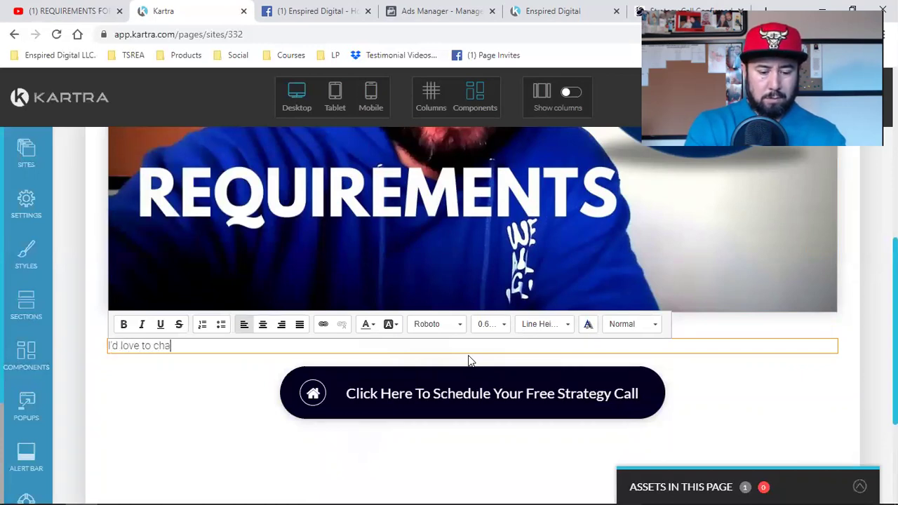
type("t with you regarding the")
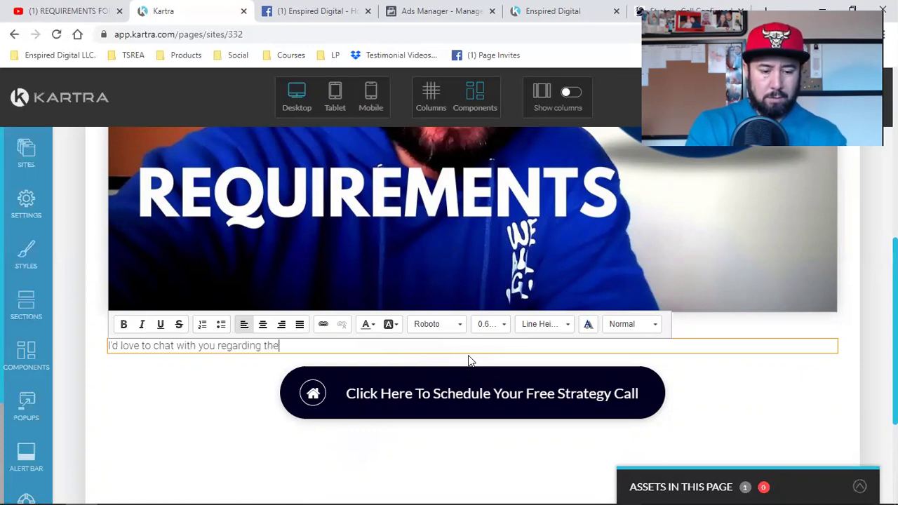
type("se basics")
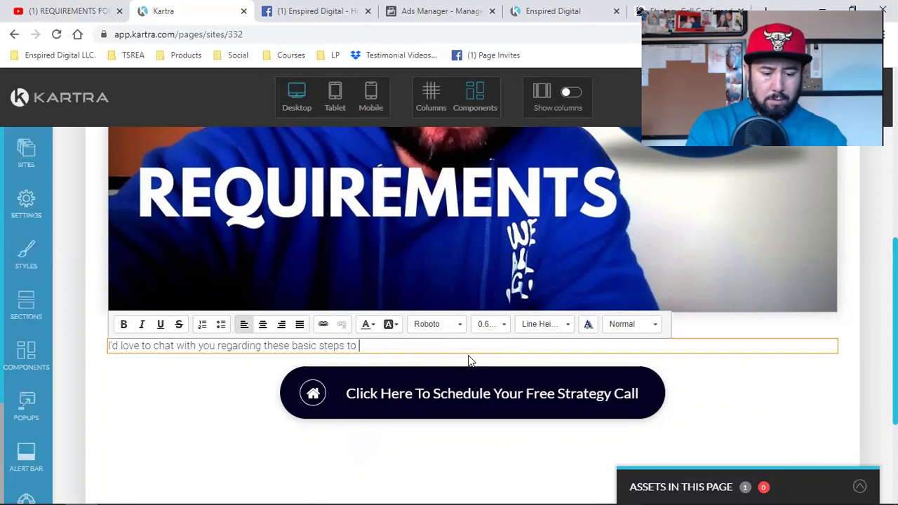
key("BackSpace")
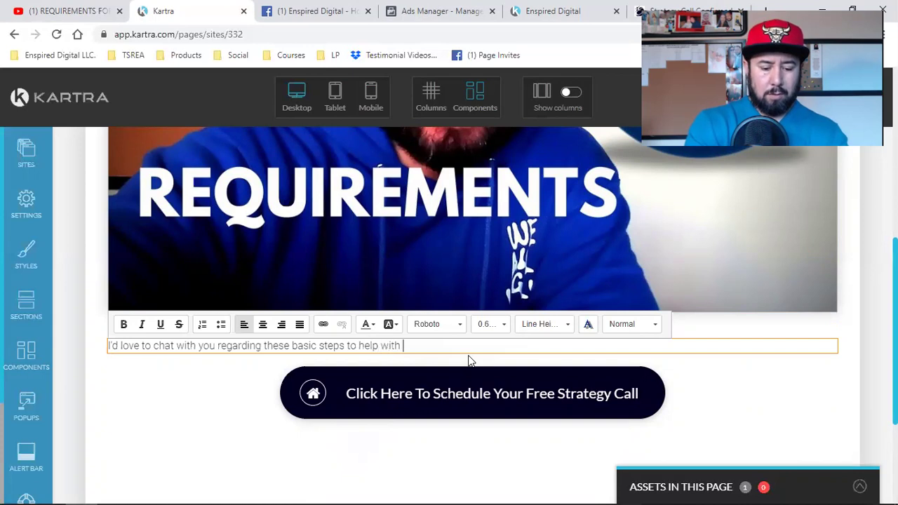
type("with your social media branding and lead capture. Click button below to schedule your free call")
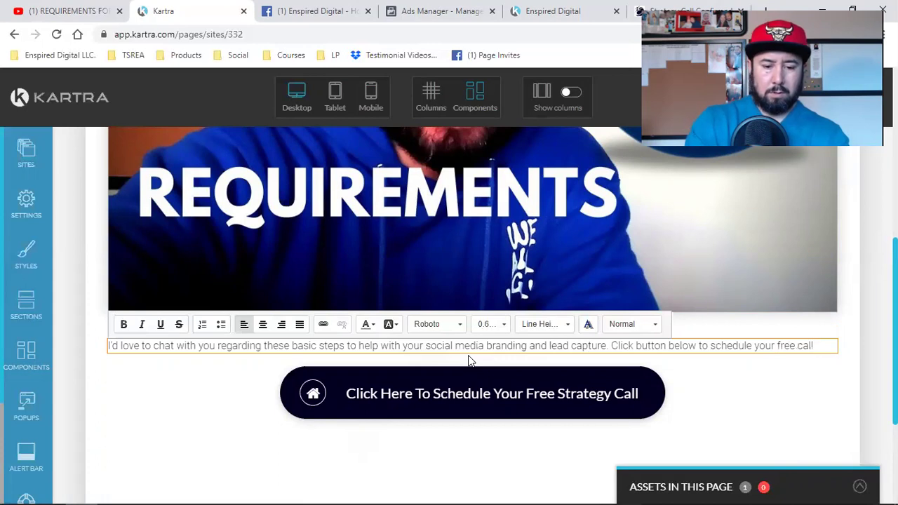
Make the invitation text bold, centred and 1rem in size.
triple_click(479, 348)
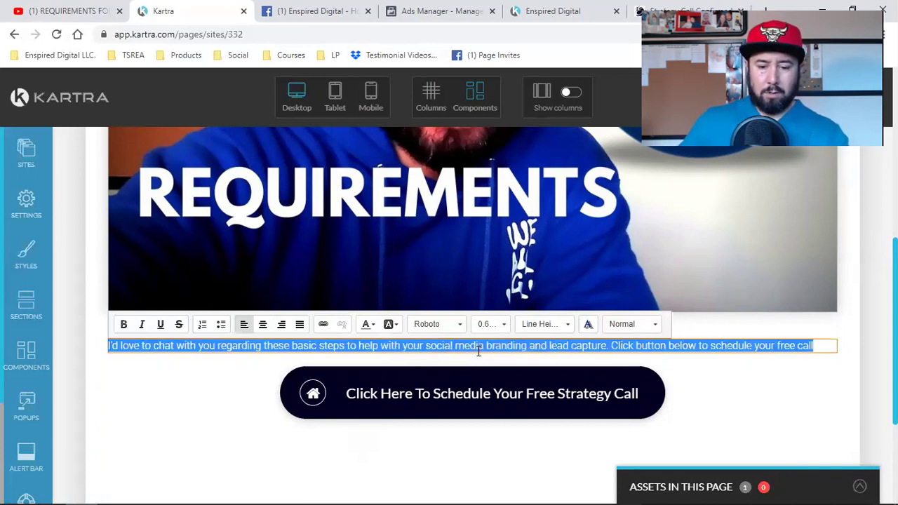
left_click(123, 324)
left_click(261, 330)
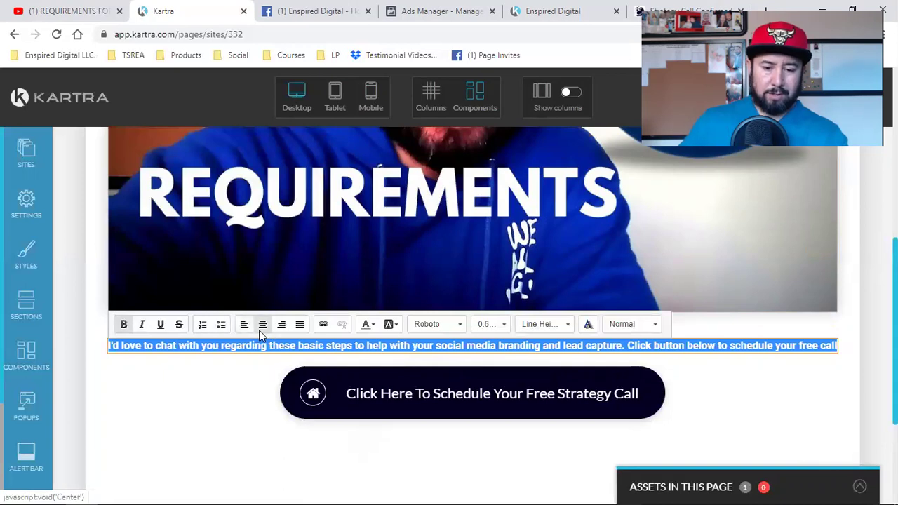
left_click(452, 371)
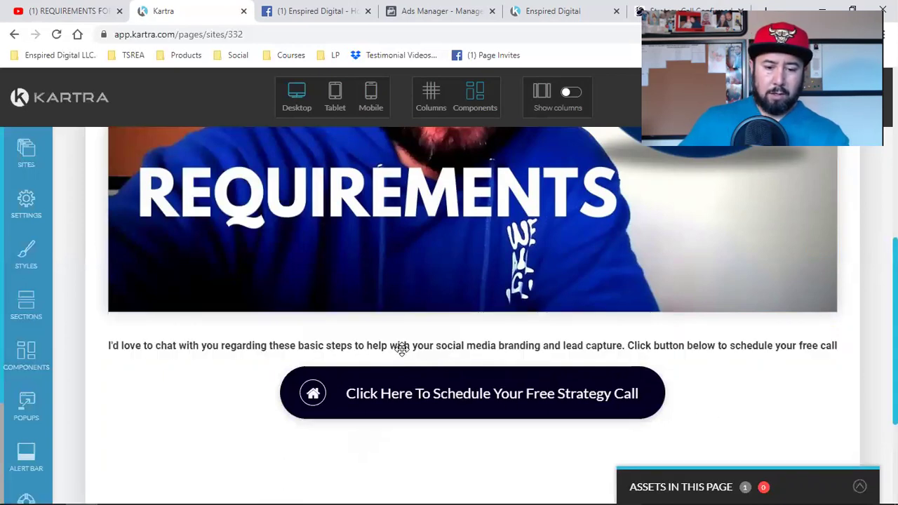
left_click(487, 346)
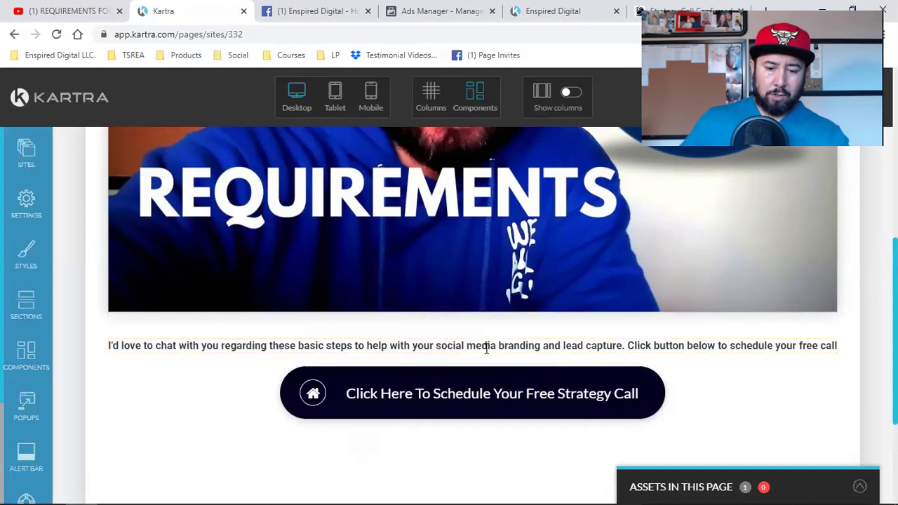
triple_click(485, 349)
left_click(490, 325)
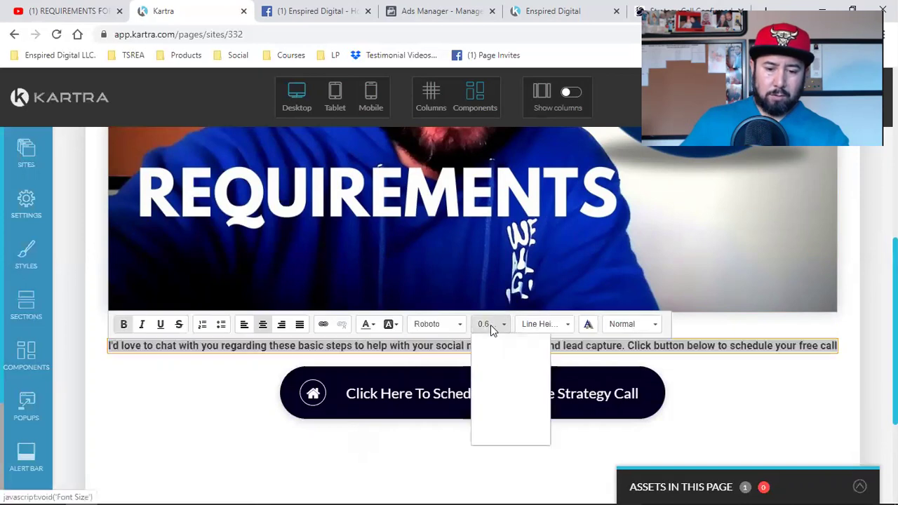
left_click(508, 430)
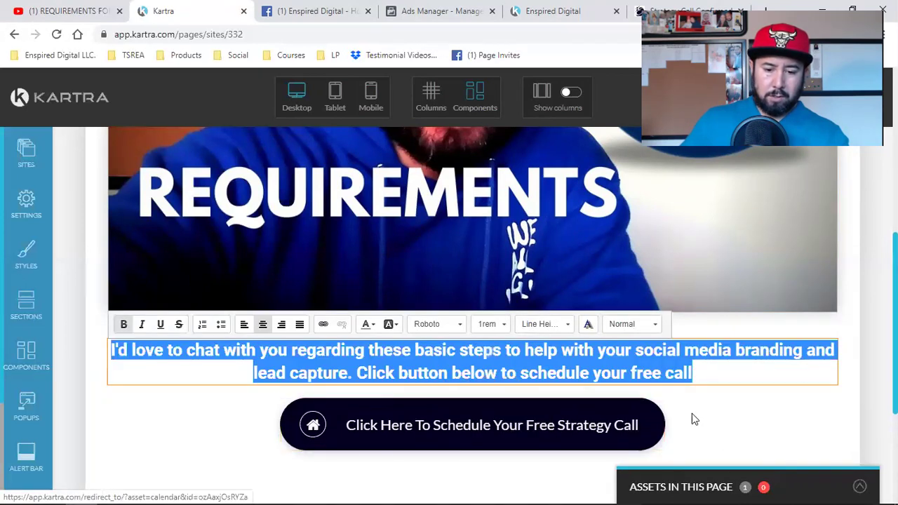
left_click(369, 390)
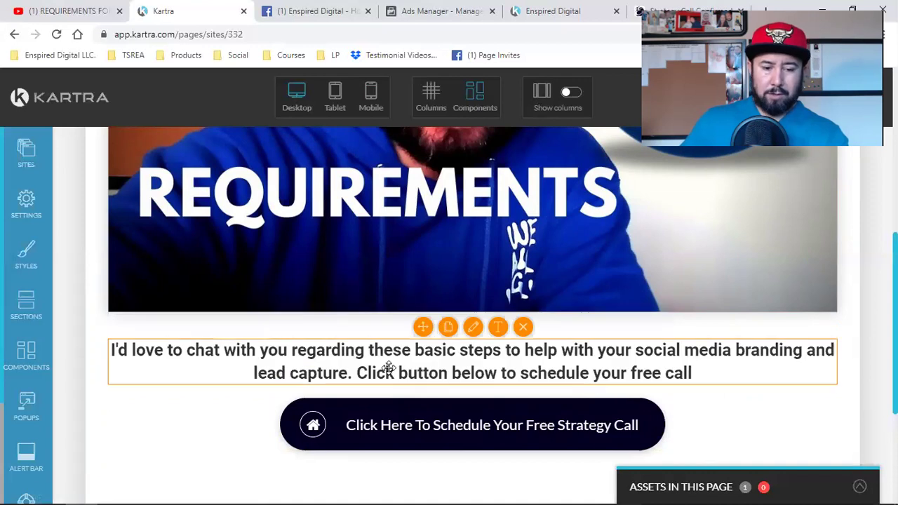
Reword it to 'steps that will help' and put the 'Click button below' sentence on its own line.
left_click(497, 326)
left_click(521, 349)
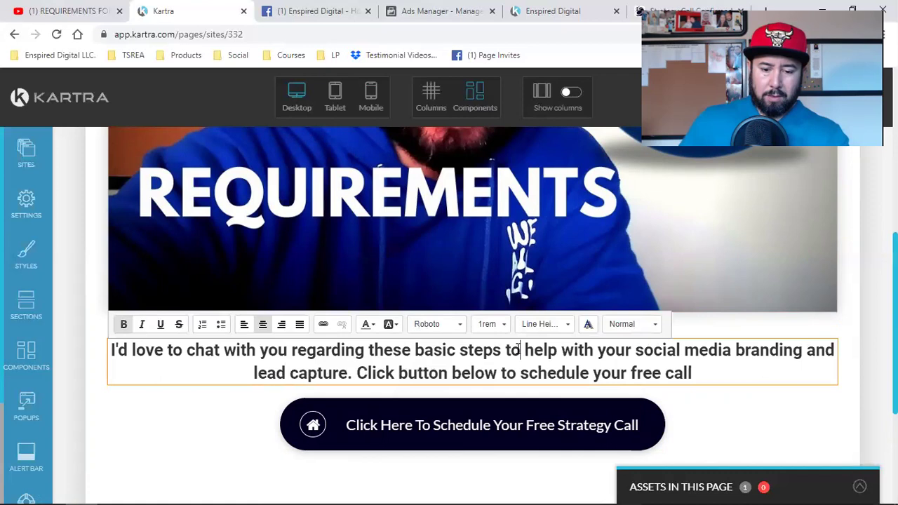
key("BackSpace")
type("hat will")
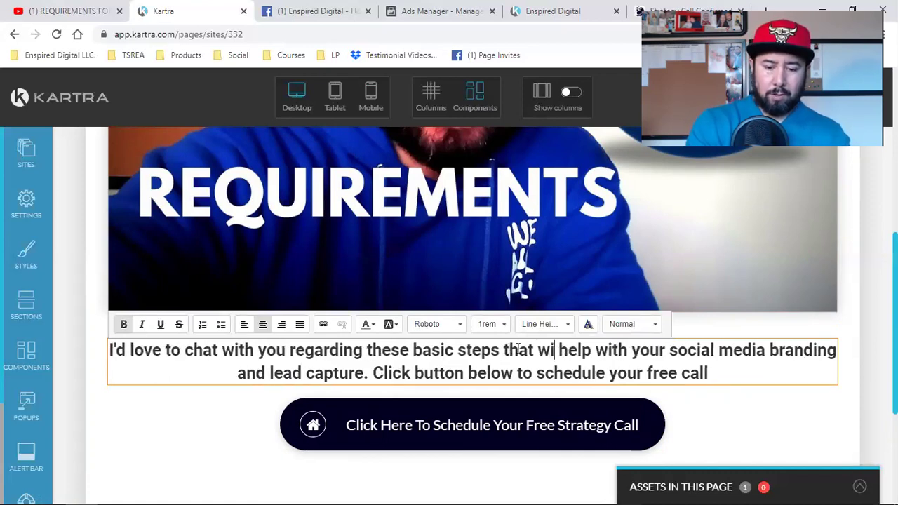
type("f")
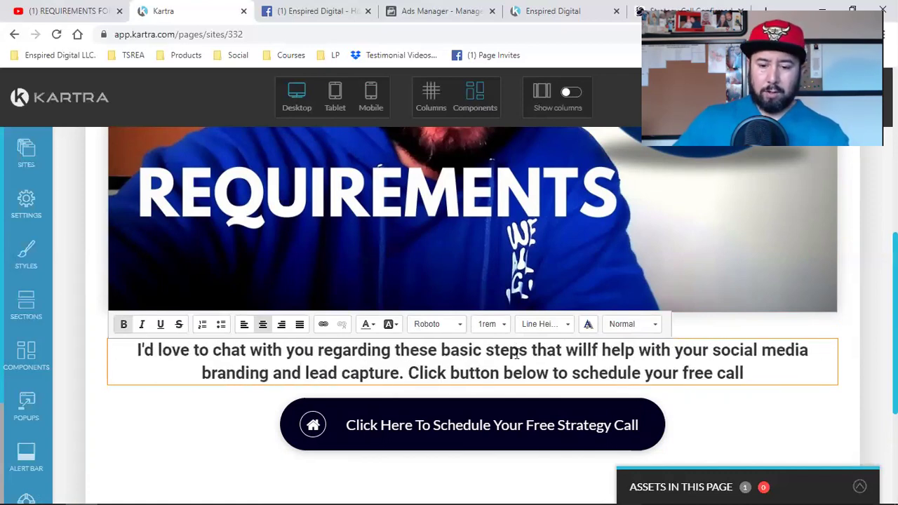
key("BackSpace")
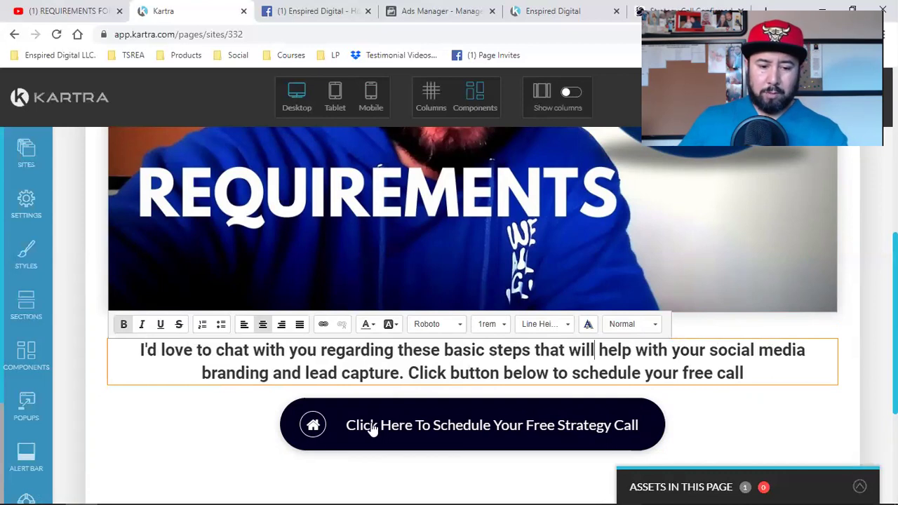
left_click(408, 373)
key("Return")
key("Return")
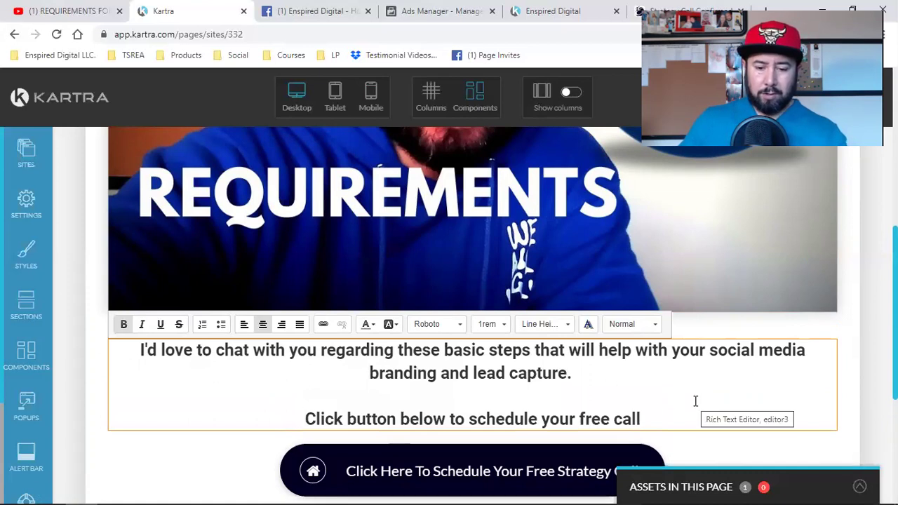
scroll(694, 400, "down", 2)
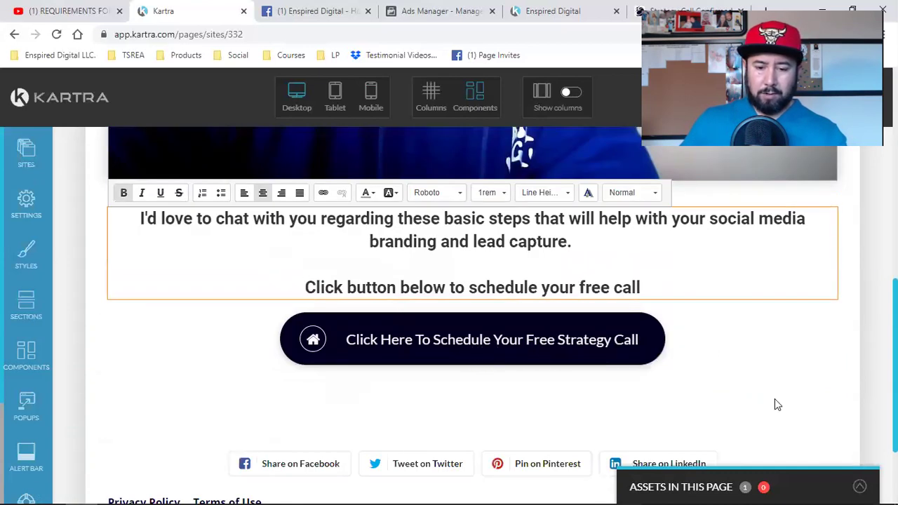
scroll(740, 374, "down", 2)
scroll(740, 374, "up", 15)
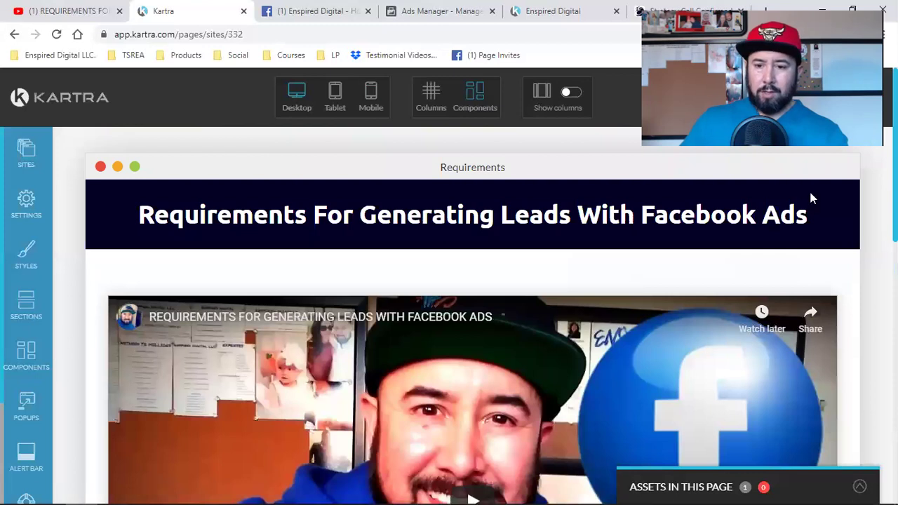
Save progress and publish the Requirements page live, getting its /page/RWP332 link.
left_click(870, 102)
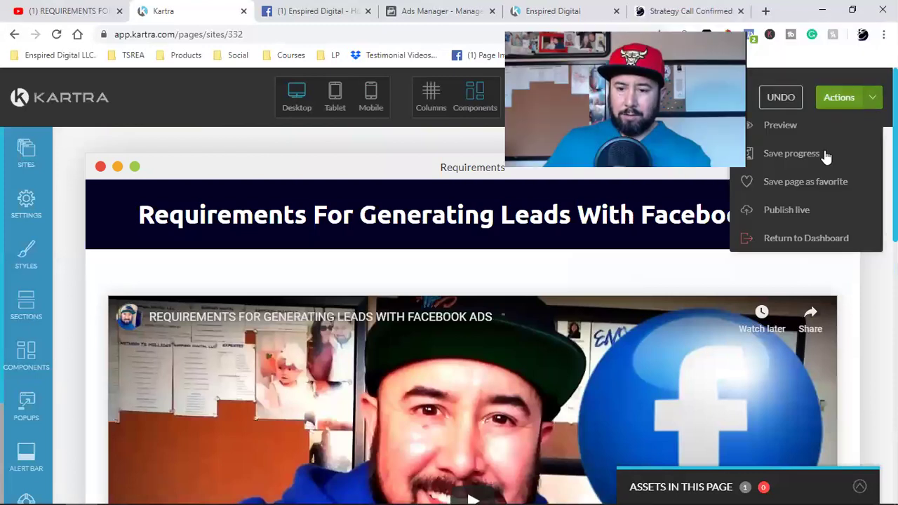
left_click(819, 153)
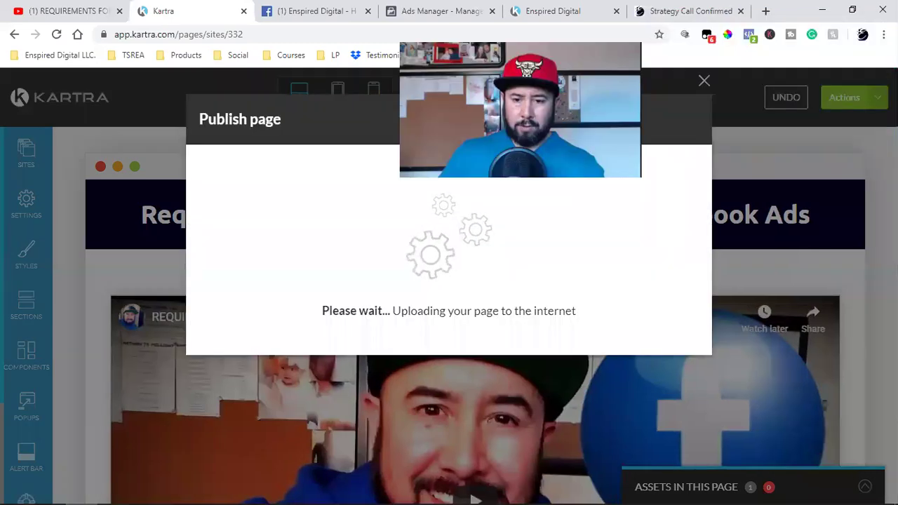
left_click(332, 274)
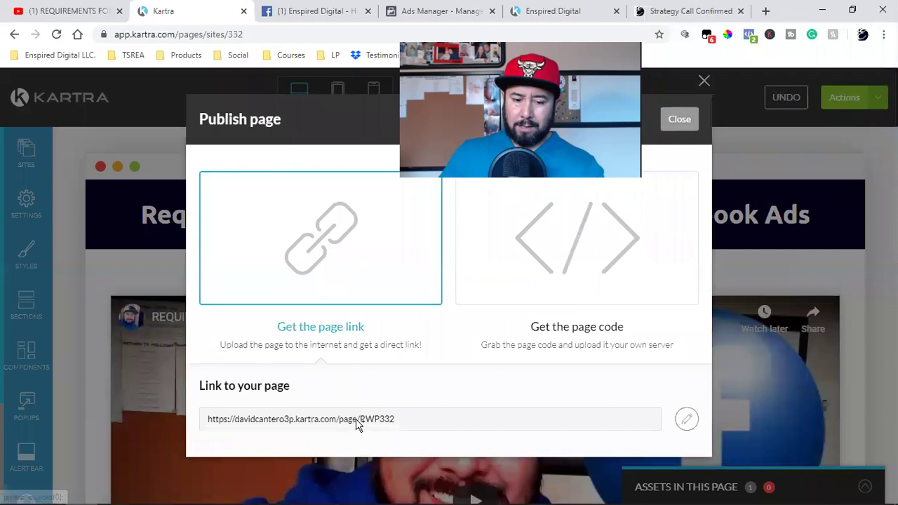
left_click(679, 120)
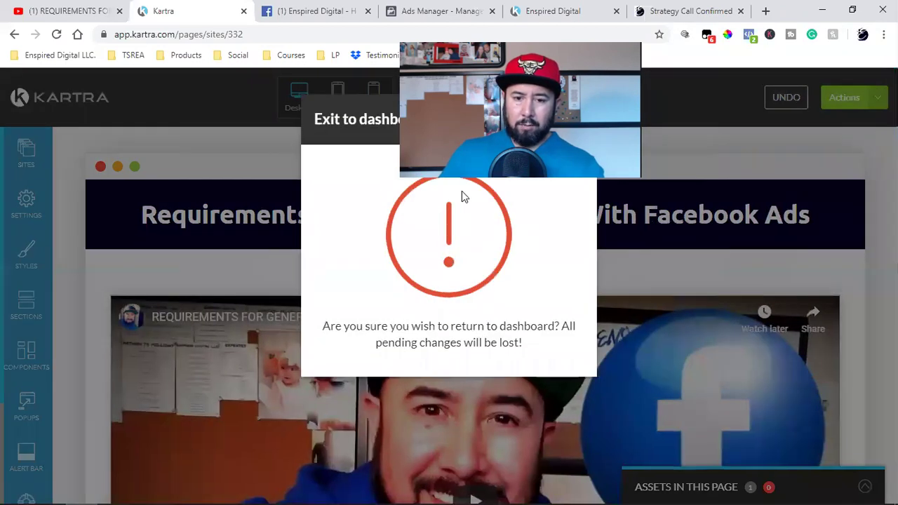
Exit the editor to the dashboard and reload the live Requirements page in its tab.
left_click(565, 121)
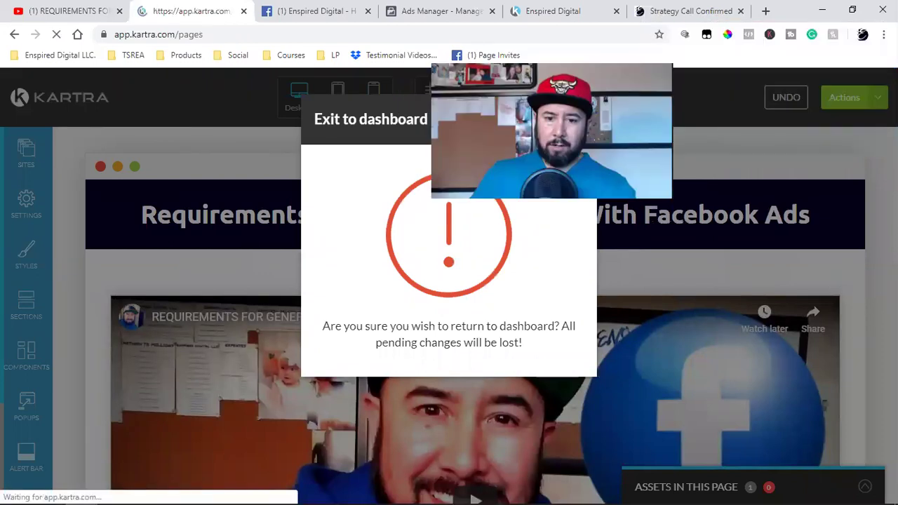
left_click(740, 11)
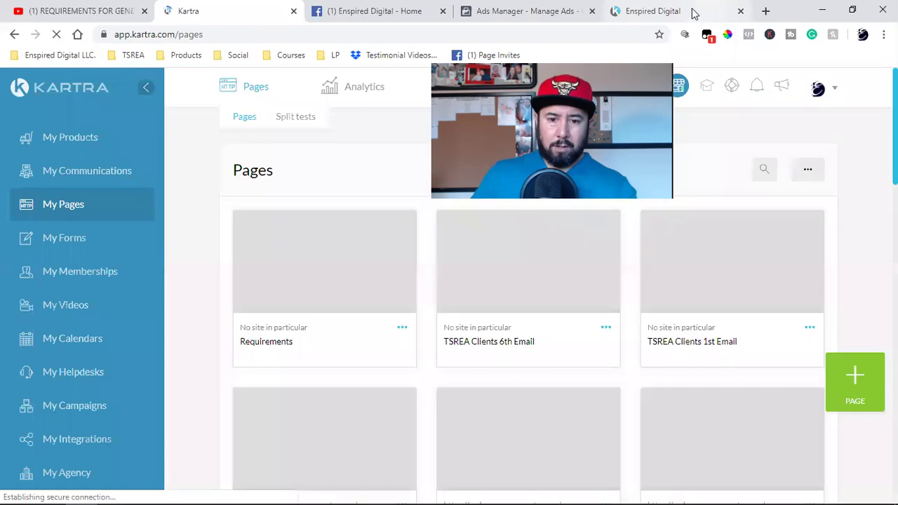
left_click(693, 12)
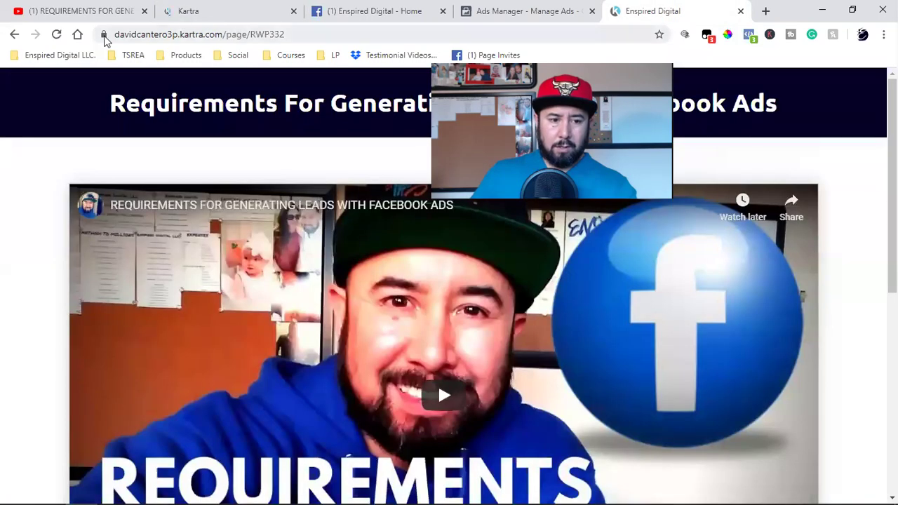
left_click(184, 13)
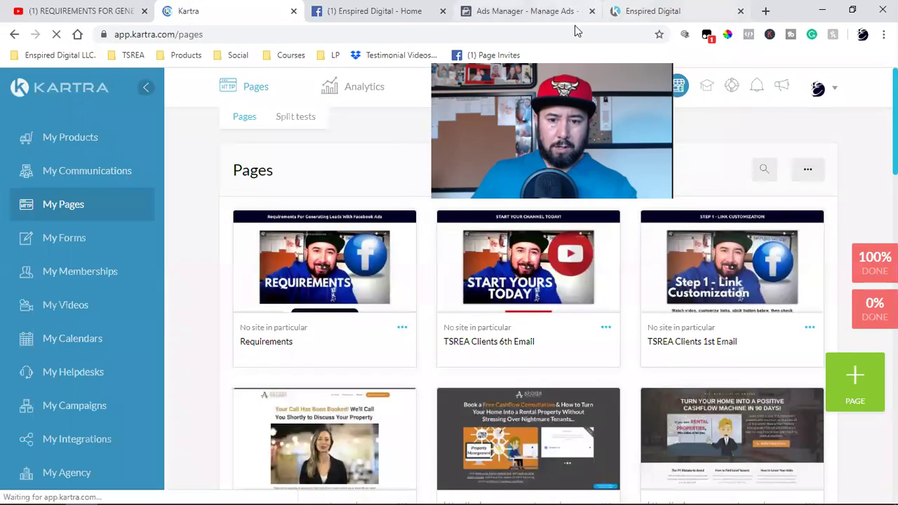
left_click(652, 11)
left_click(54, 35)
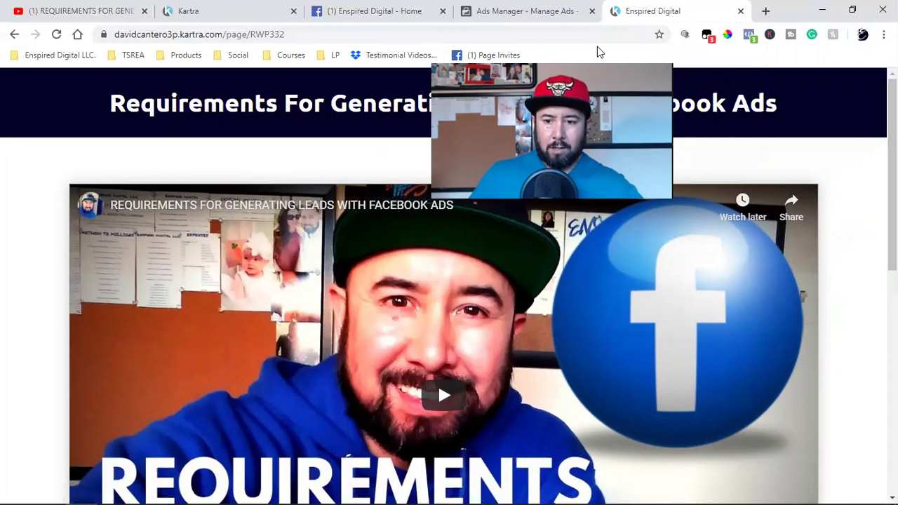
Verify the free strategy call link opens the calendar, then close it and return to Kartra.
scroll(484, 191, "down", 4)
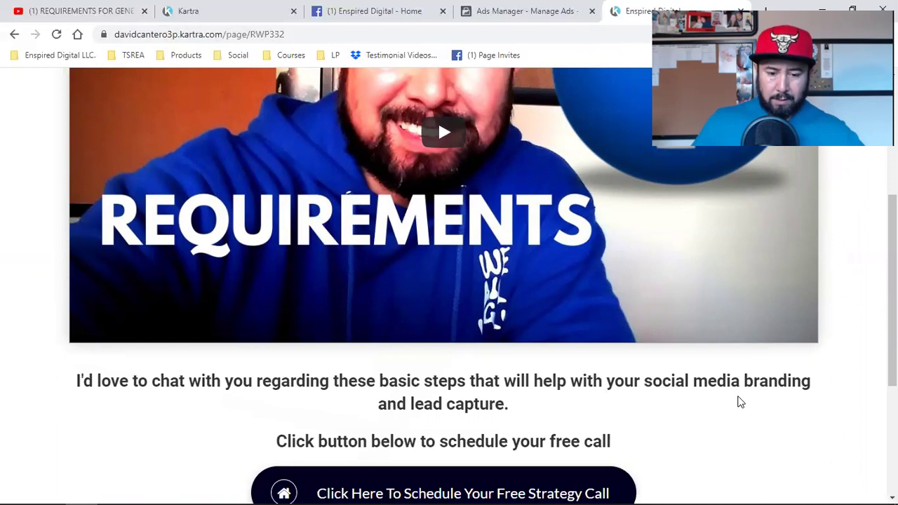
scroll(740, 402, "down", 2)
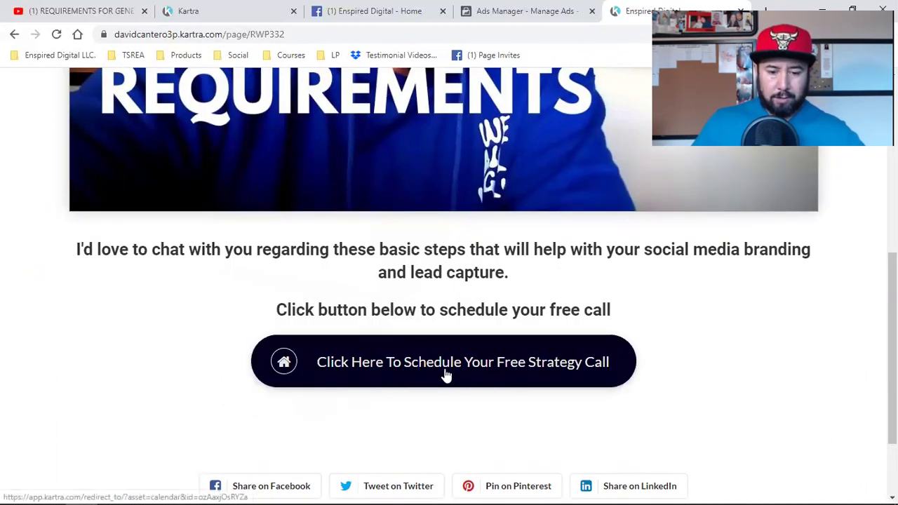
scroll(600, 390, "down", 2)
scroll(597, 389, "up", 2)
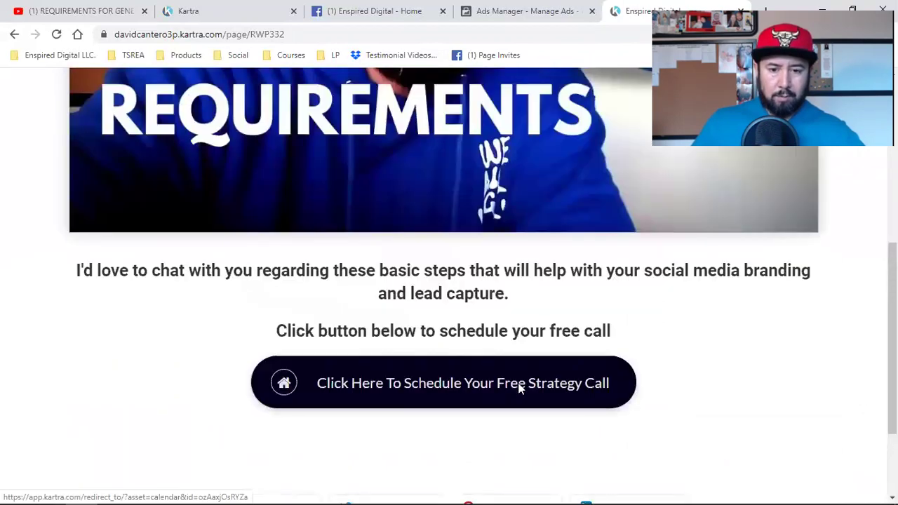
left_click(519, 389)
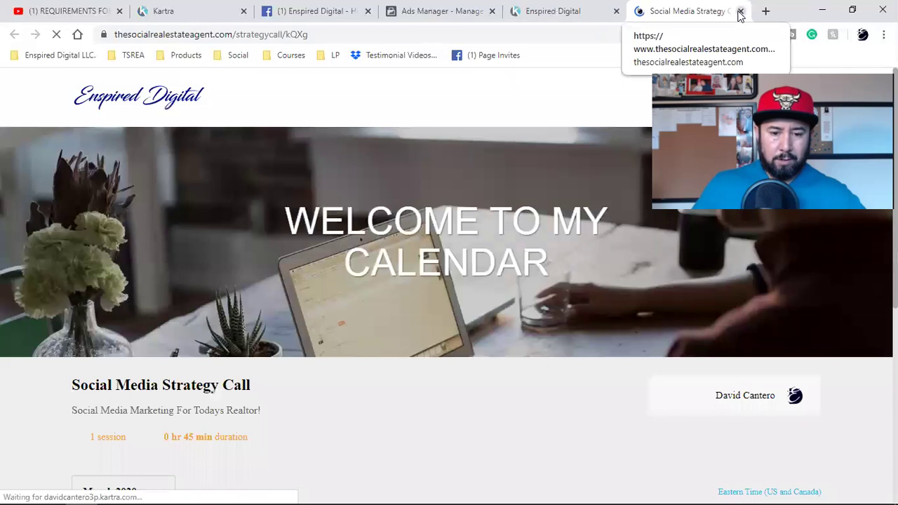
left_click(740, 11)
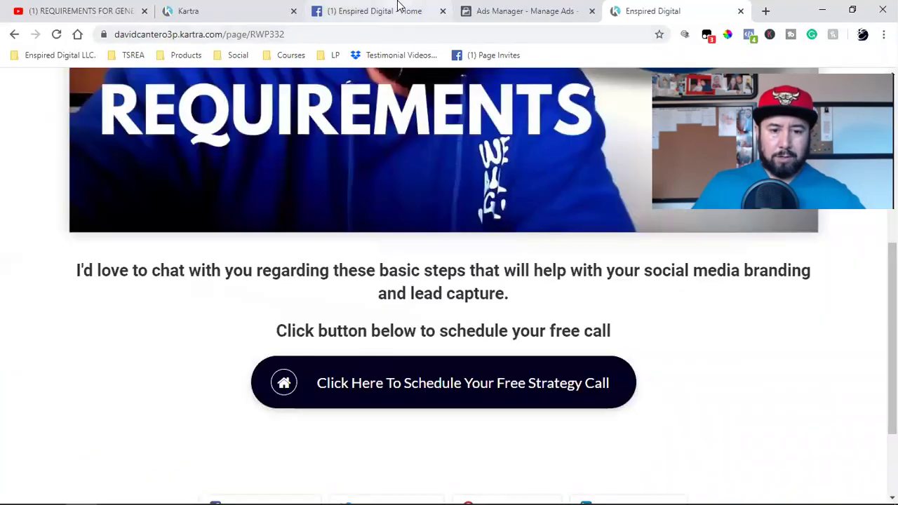
left_click(214, 7)
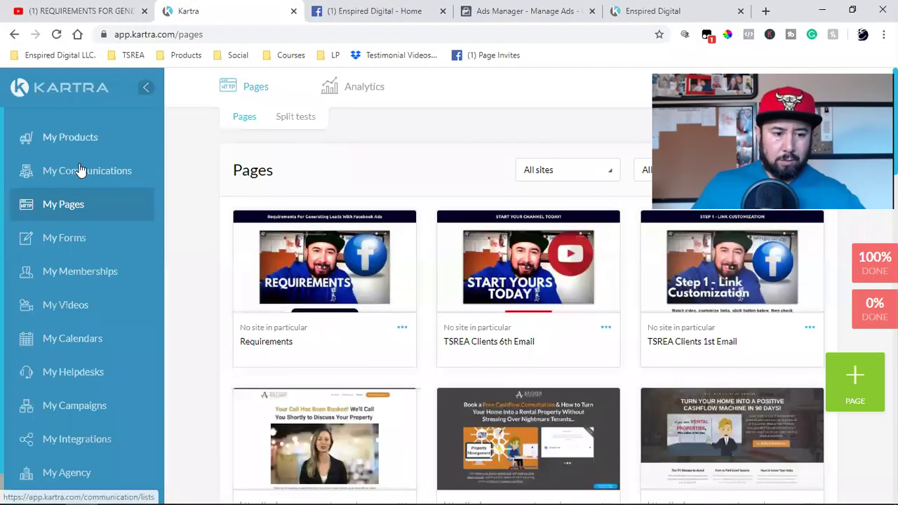
Go to My Communications > Broadcasts and start a new broadcast with + BROADCAST.
left_click(106, 194)
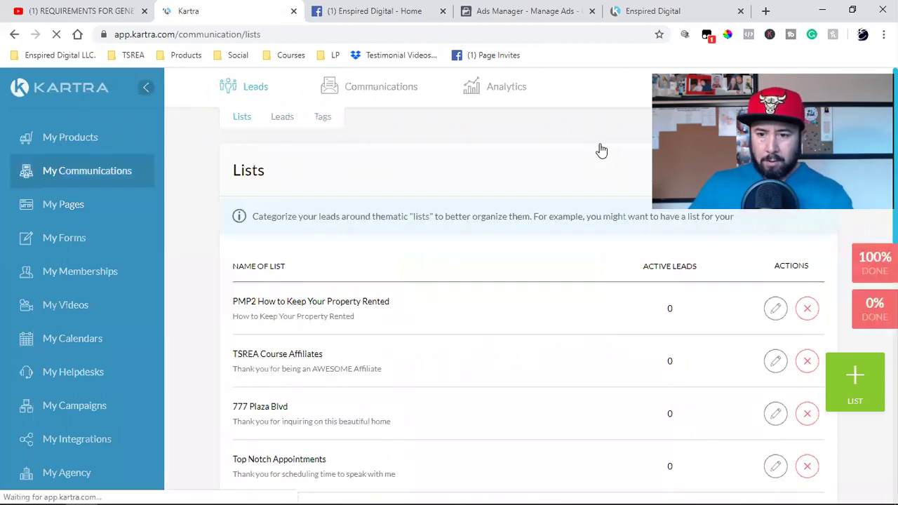
mouse_move(378, 88)
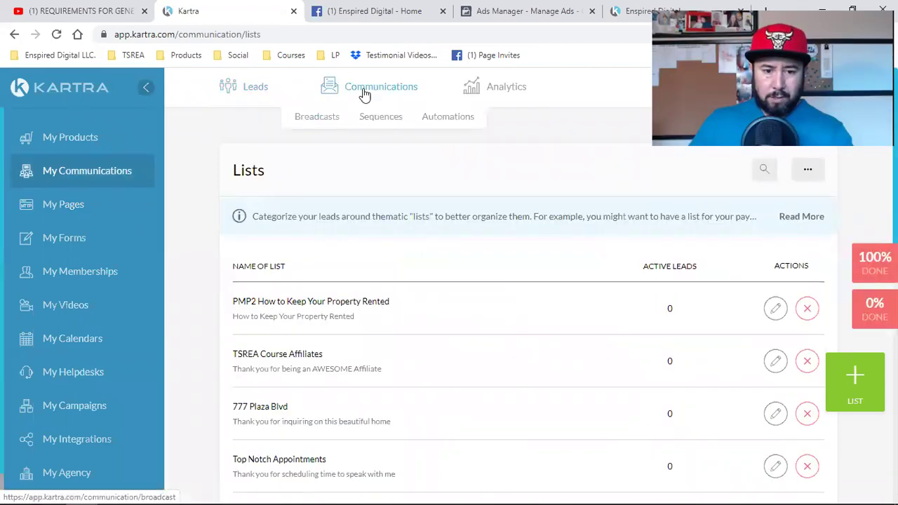
left_click(331, 128)
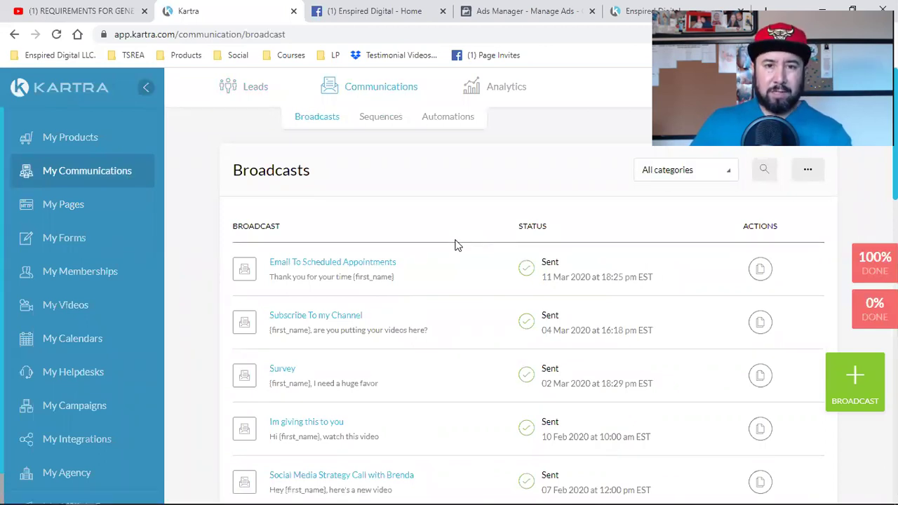
left_click(848, 411)
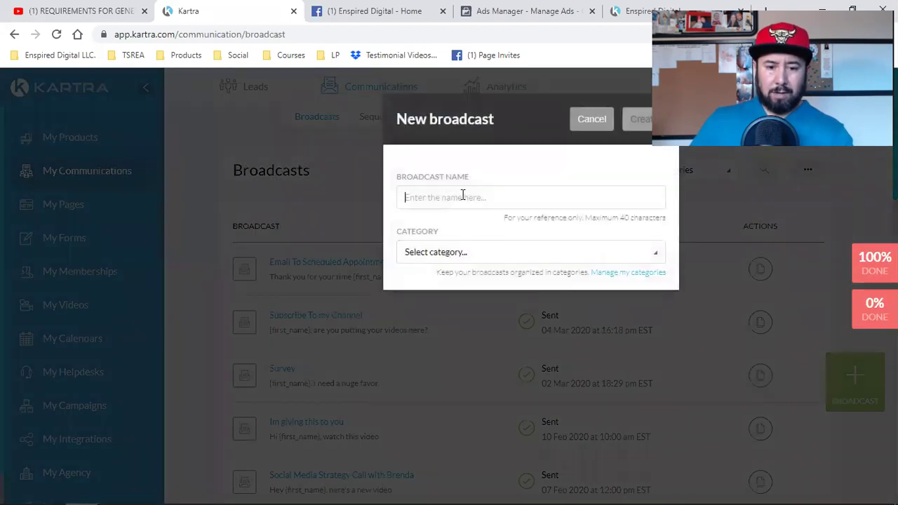
Create a new broadcast named 'Requirements' in the Book customers category.
left_click(463, 195)
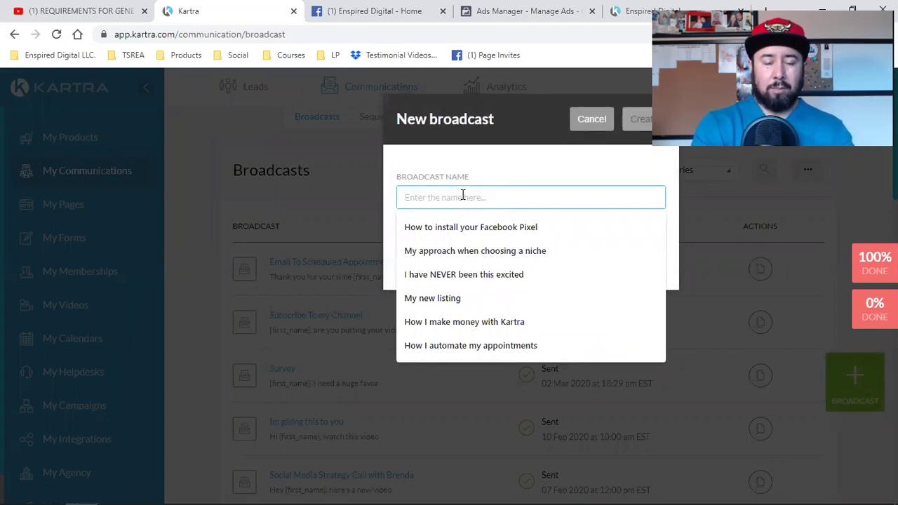
type("Requirements")
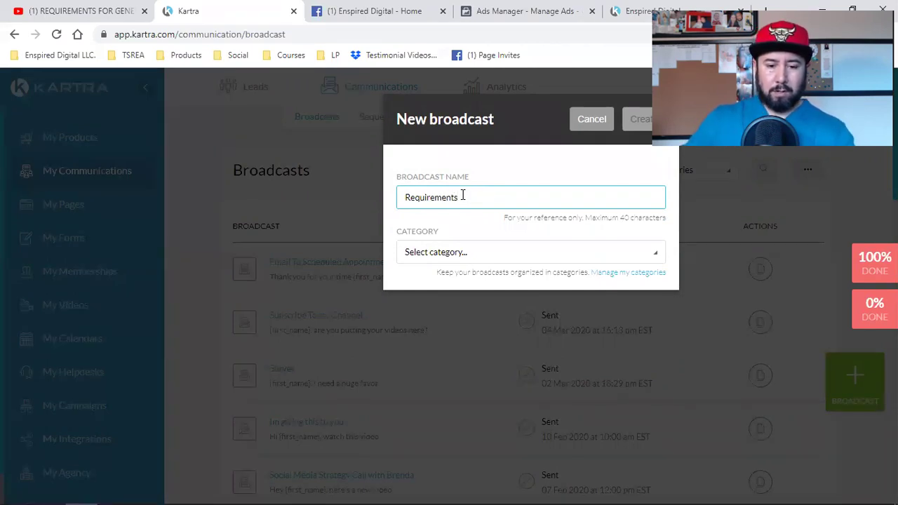
left_click(439, 254)
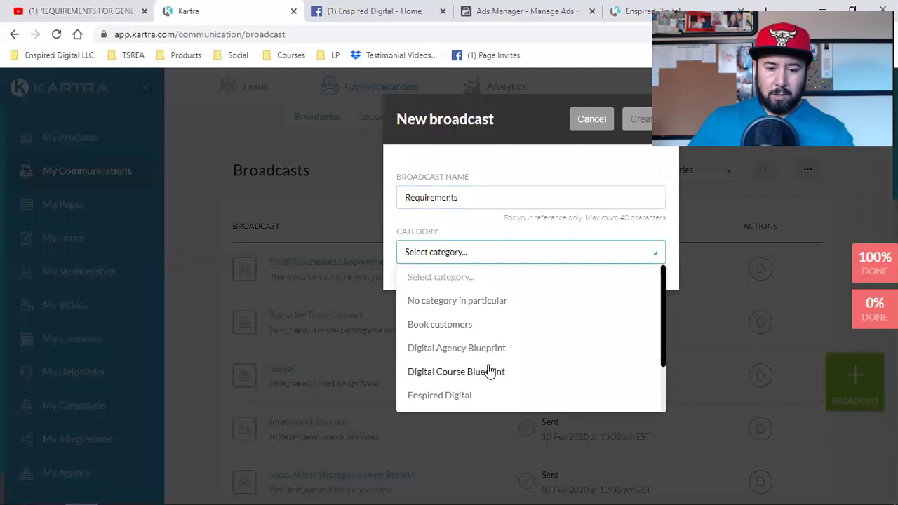
scroll(490, 372, "down", 1)
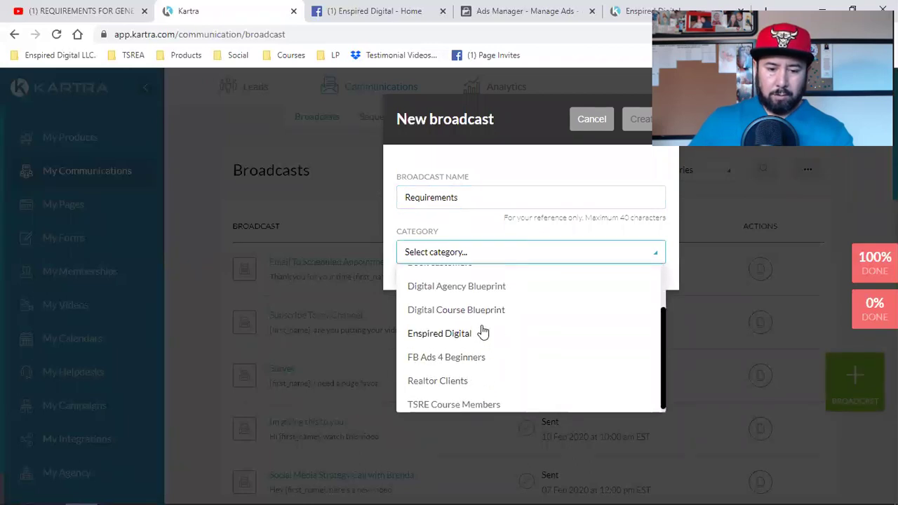
scroll(491, 340, "up", 1)
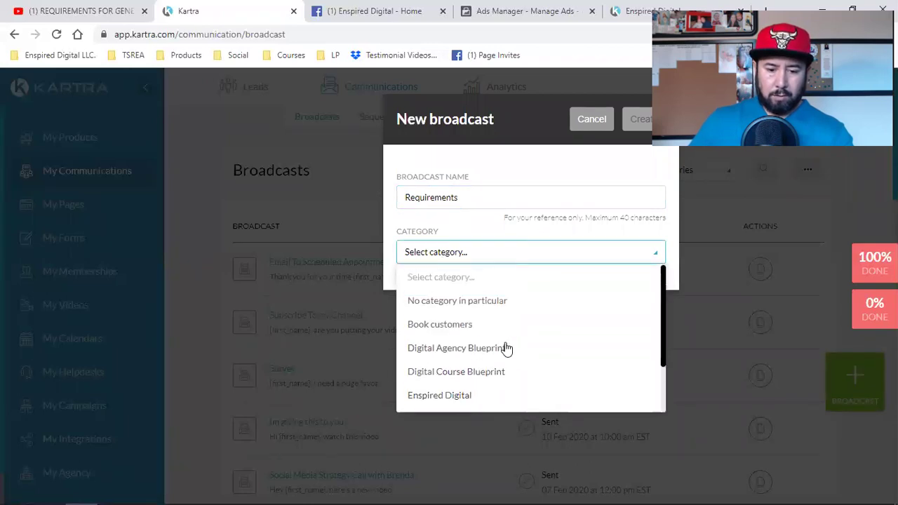
left_click(473, 327)
left_click(638, 123)
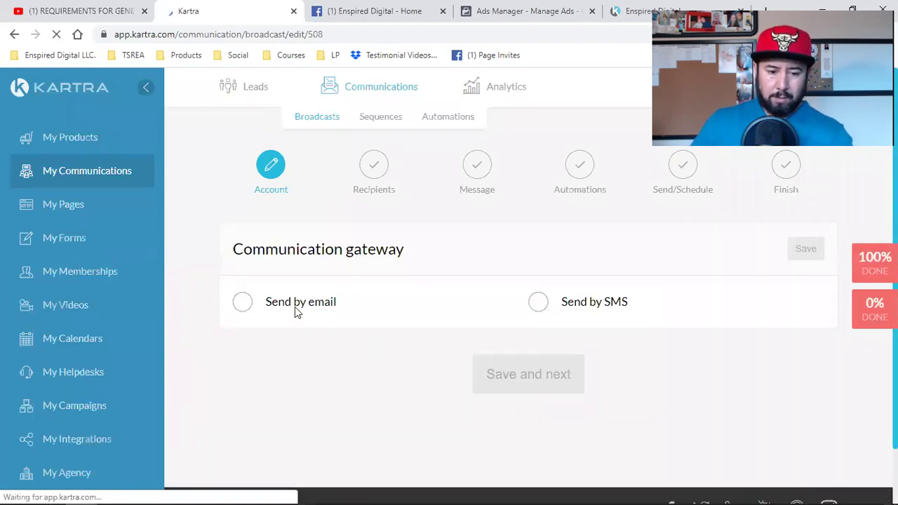
Choose email as the sending gateway, save the default sender settings, and continue.
left_click(240, 305)
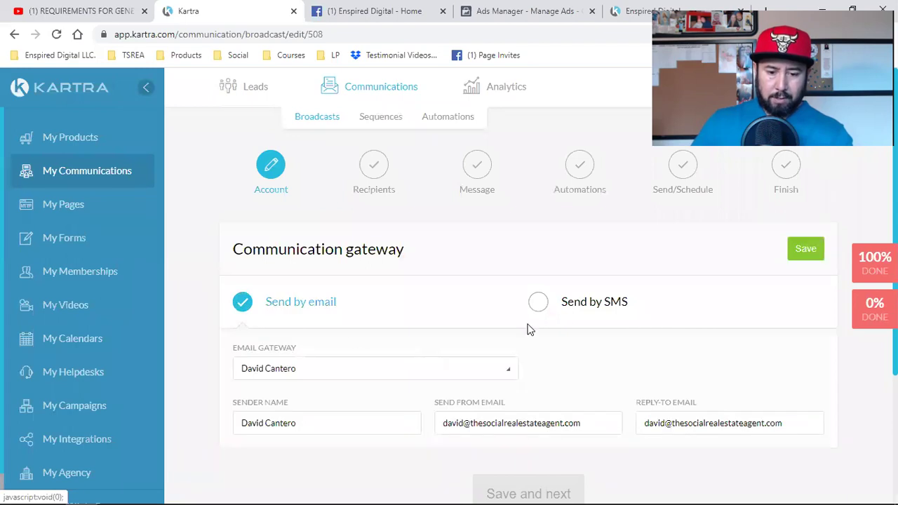
scroll(530, 330, "down", 2)
scroll(731, 339, "up", 2)
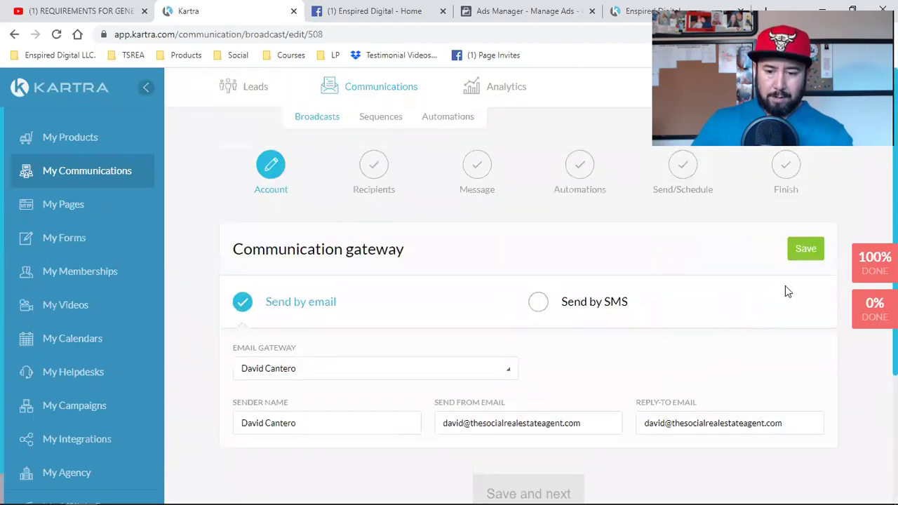
left_click(802, 254)
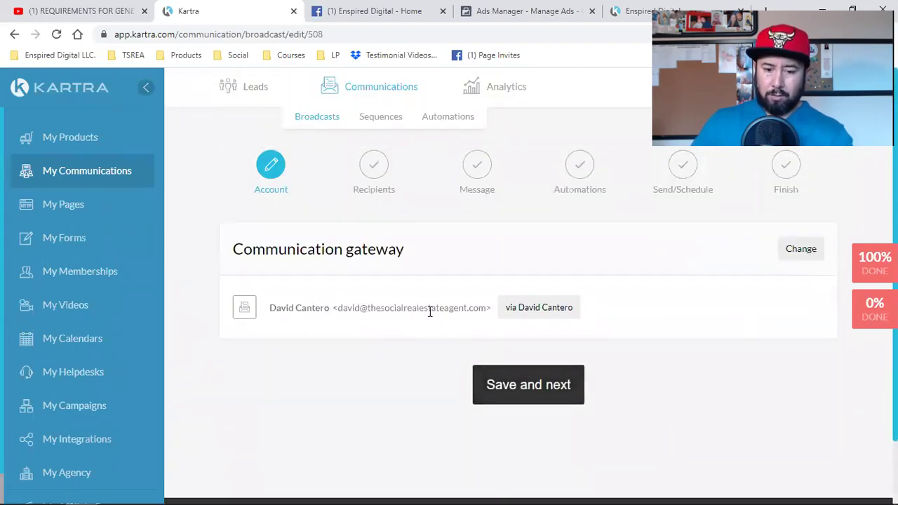
left_click(529, 403)
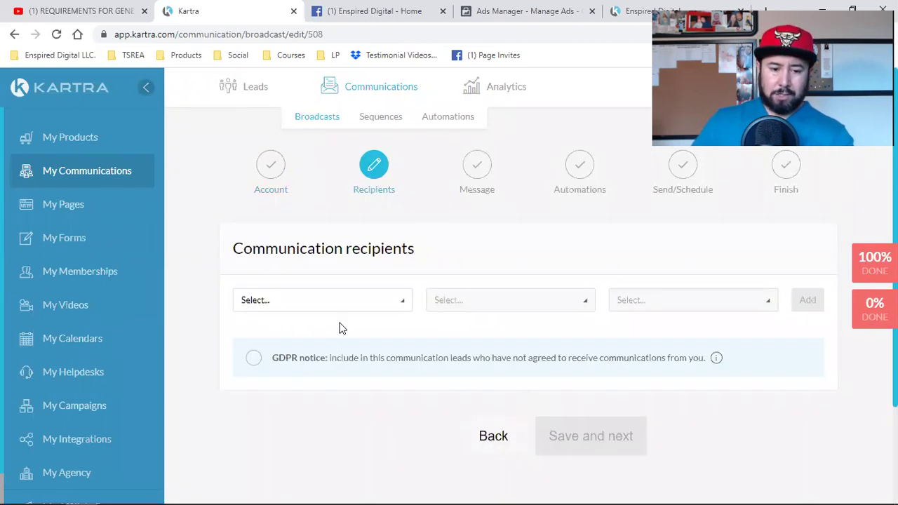
Target leads subscribed to 'Book Customers Who Completed 5 Steps', combining conditions with OR.
left_click(348, 303)
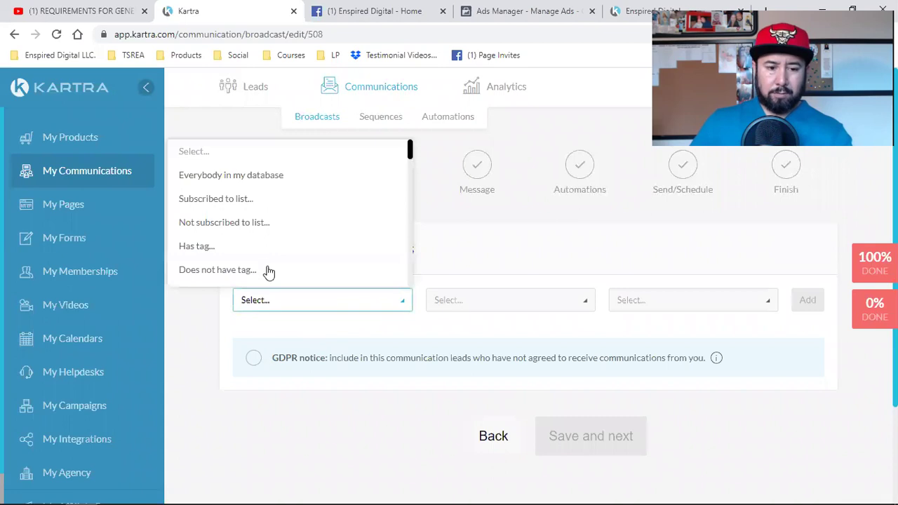
left_click(238, 201)
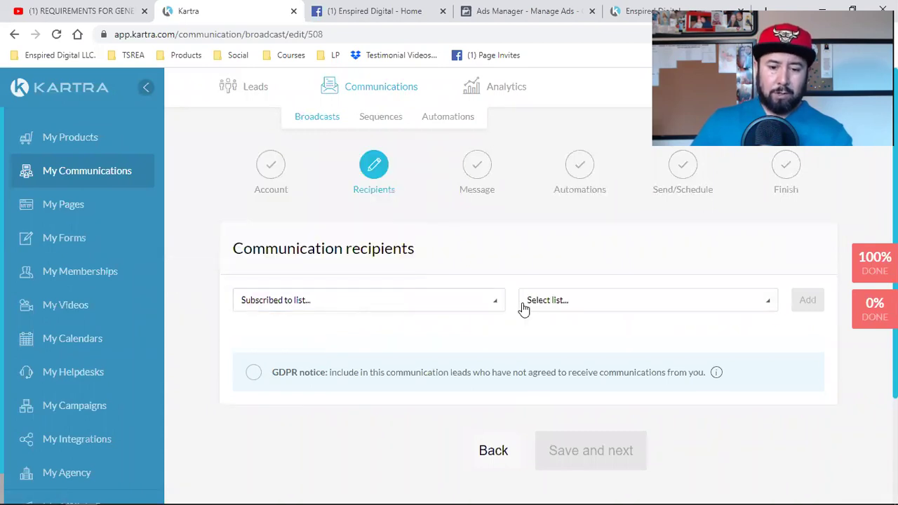
left_click(581, 303)
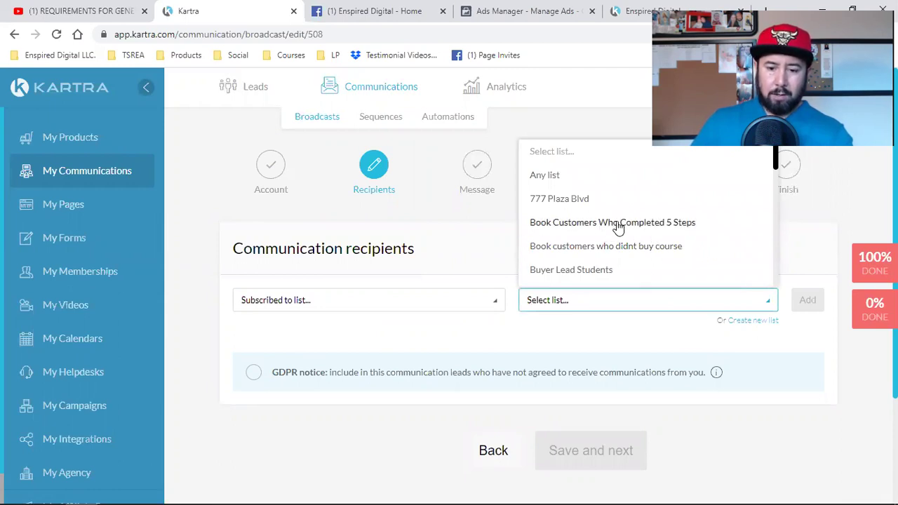
left_click(618, 225)
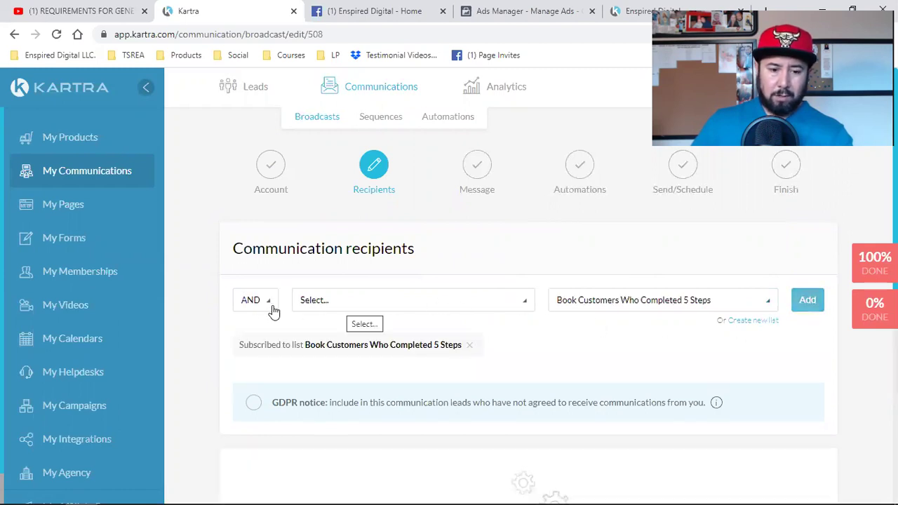
left_click(265, 306)
left_click(254, 351)
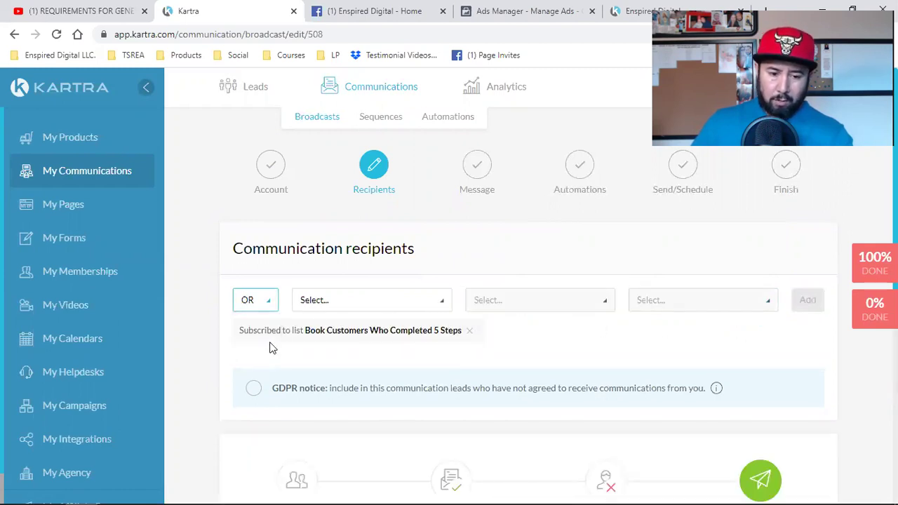
Add 'Book customers who didnt buy course' as a second OR list condition.
left_click(341, 309)
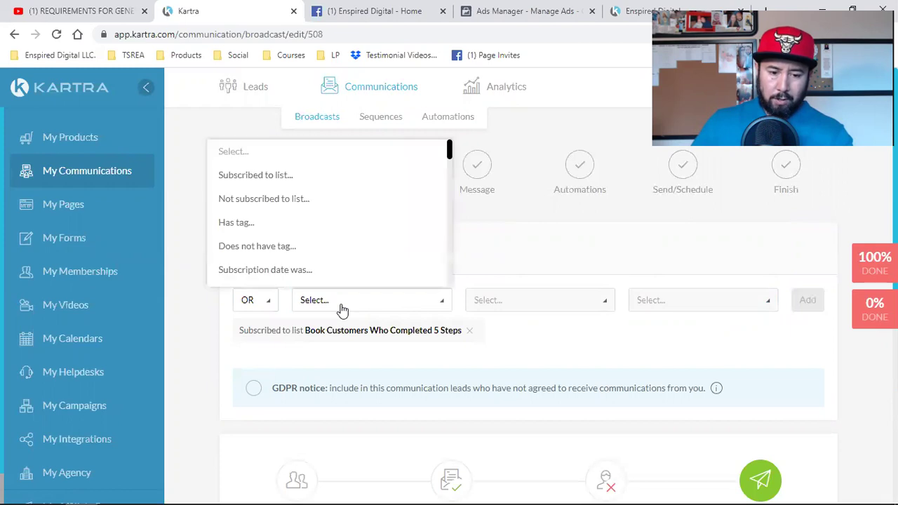
left_click(282, 176)
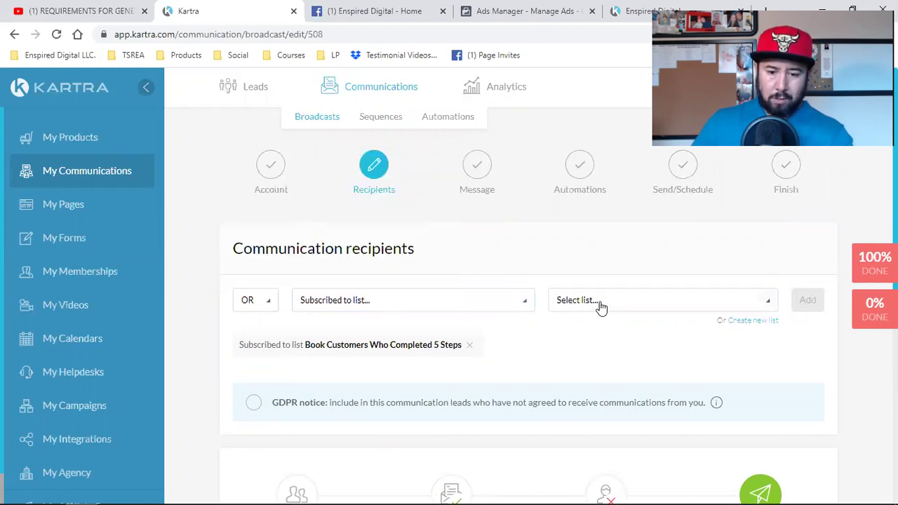
left_click(601, 307)
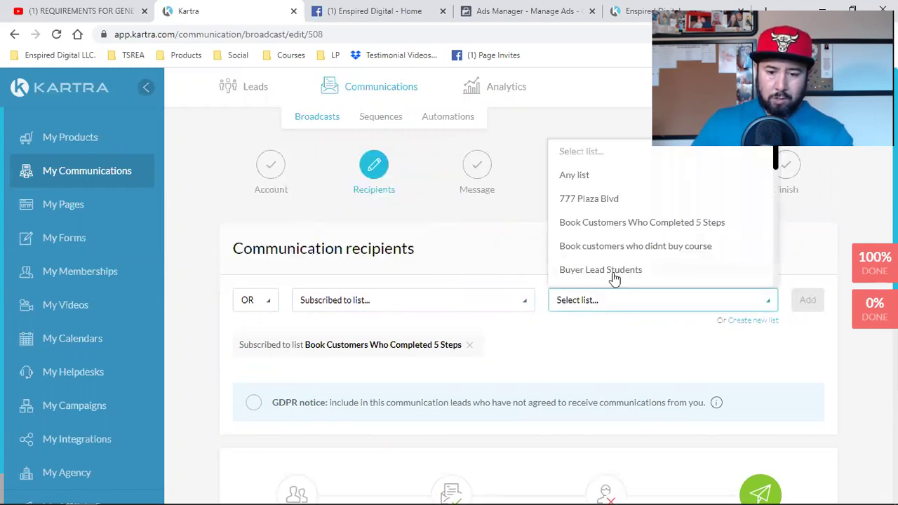
left_click(681, 254)
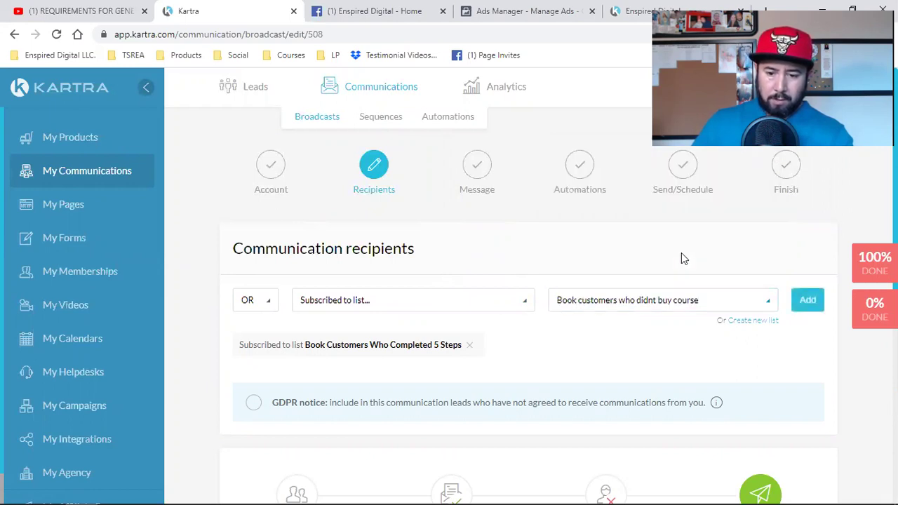
left_click(808, 300)
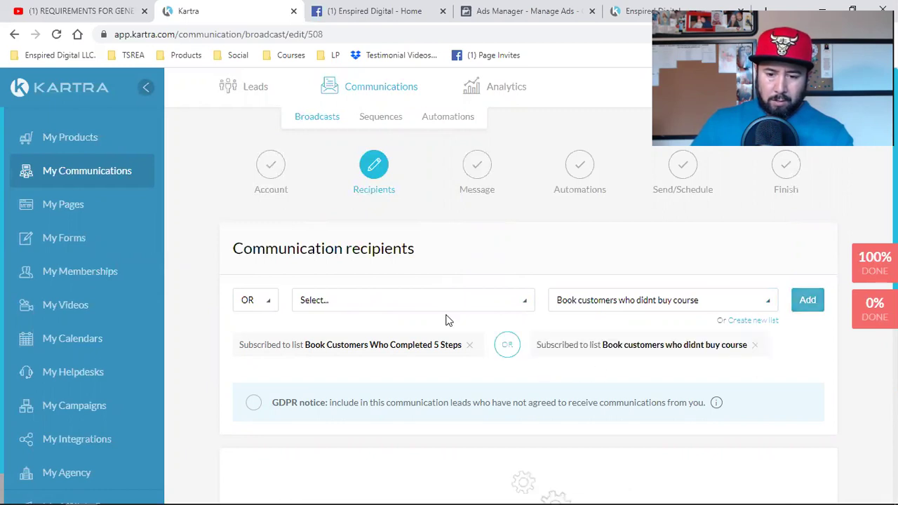
Add the FREE Book Customers list as another OR recipient condition.
left_click(319, 301)
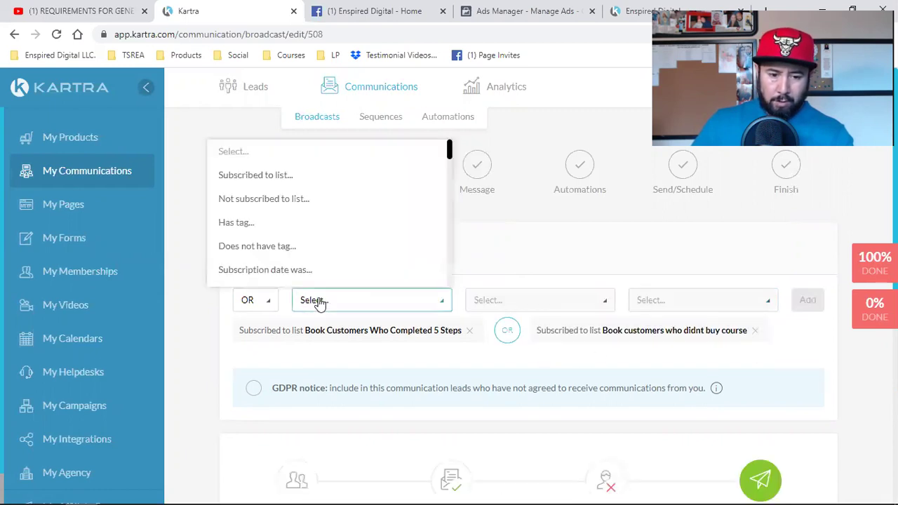
left_click(291, 178)
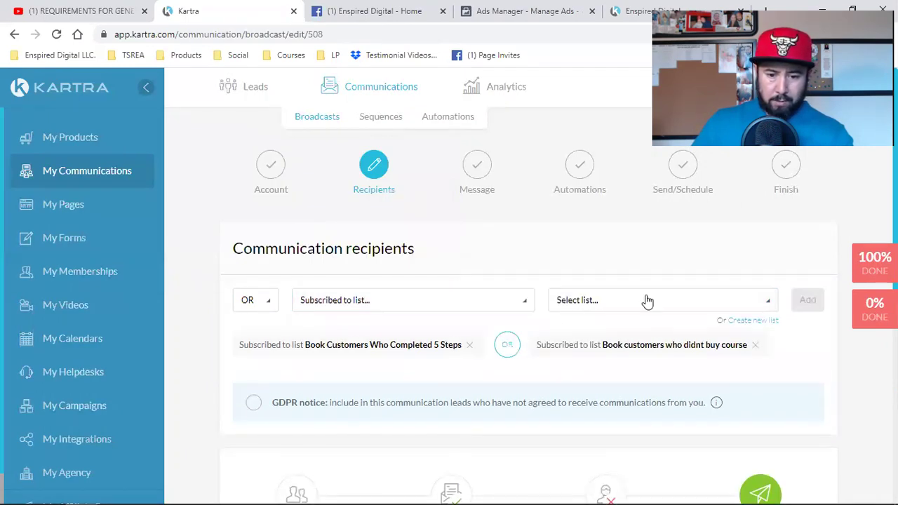
left_click(647, 301)
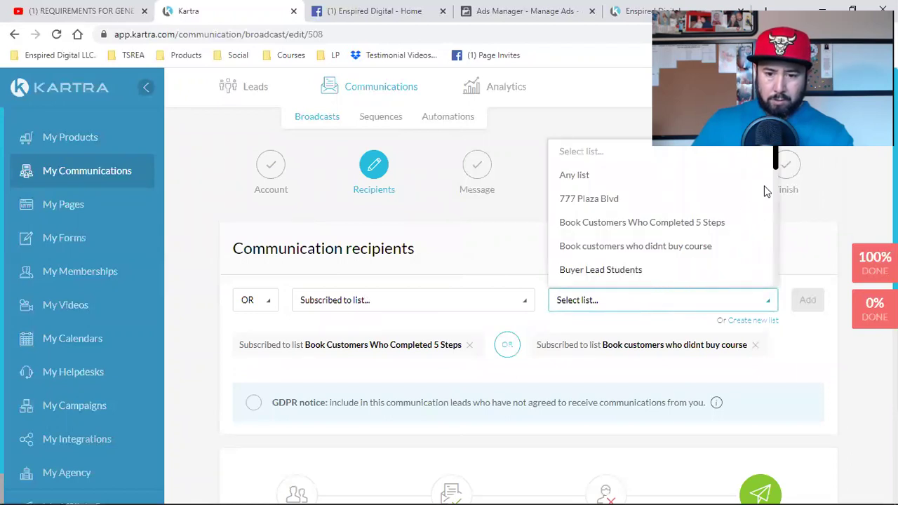
left_click_drag(777, 166, 777, 198)
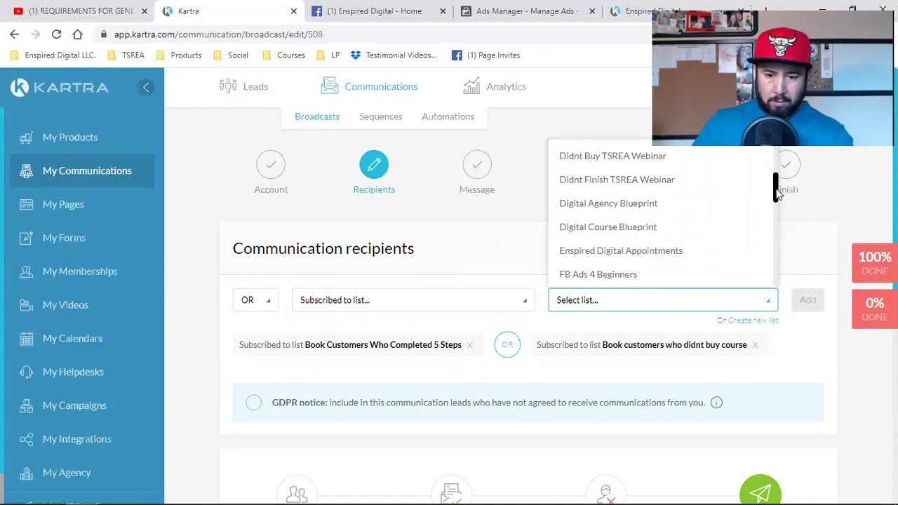
scroll(691, 225, "down", 3)
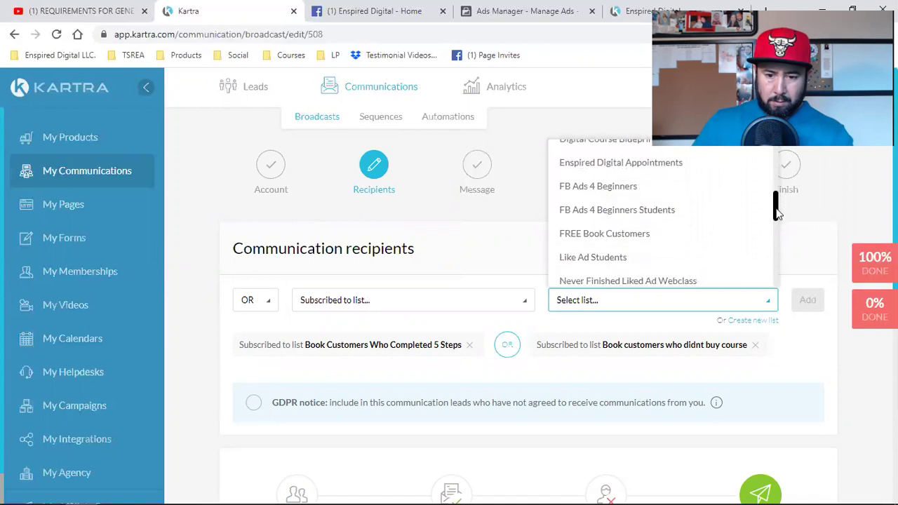
left_click(636, 228)
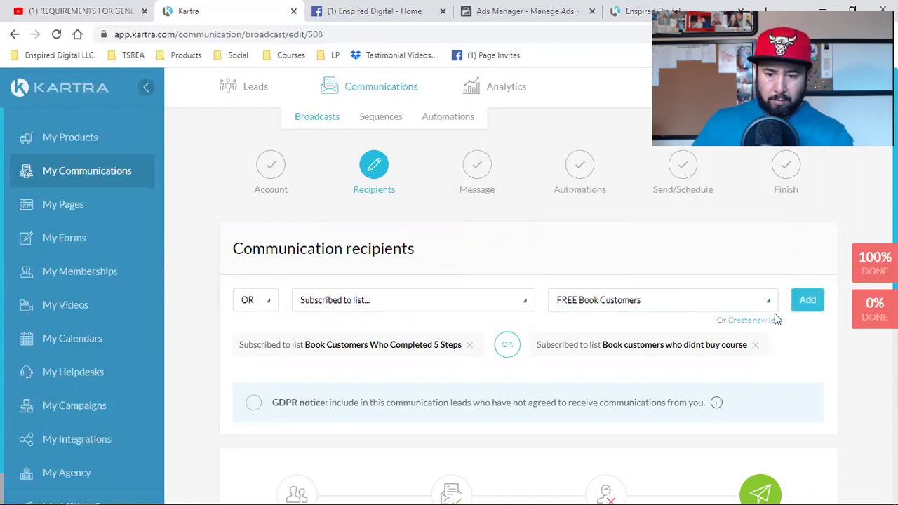
left_click(808, 302)
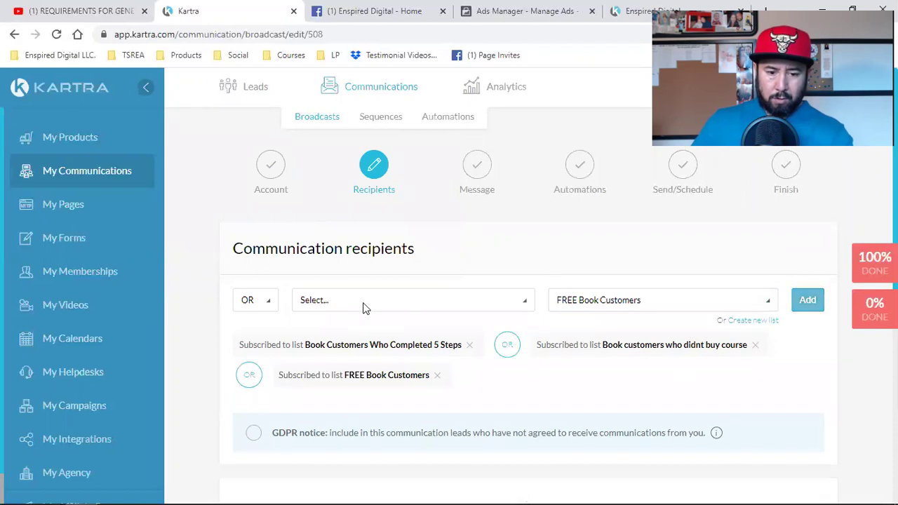
Add a list-subscription condition for the Paid Book Customers list.
left_click(367, 304)
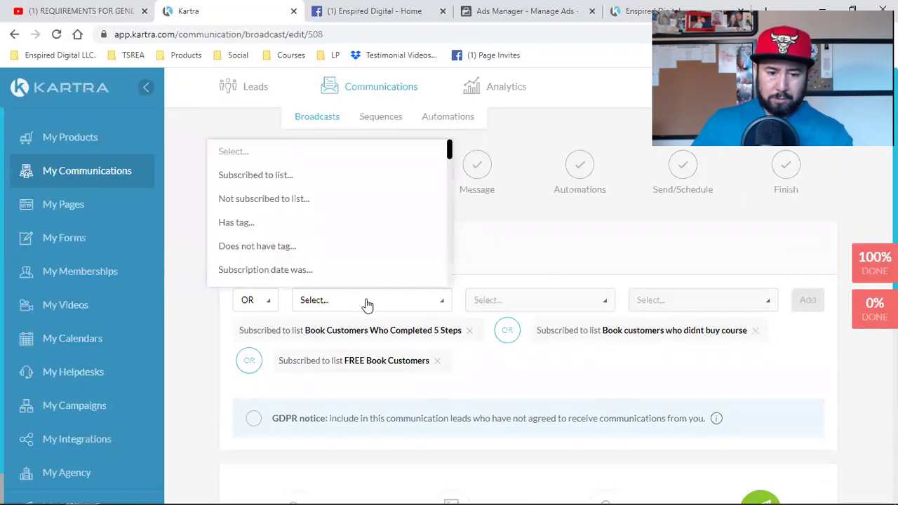
left_click(266, 177)
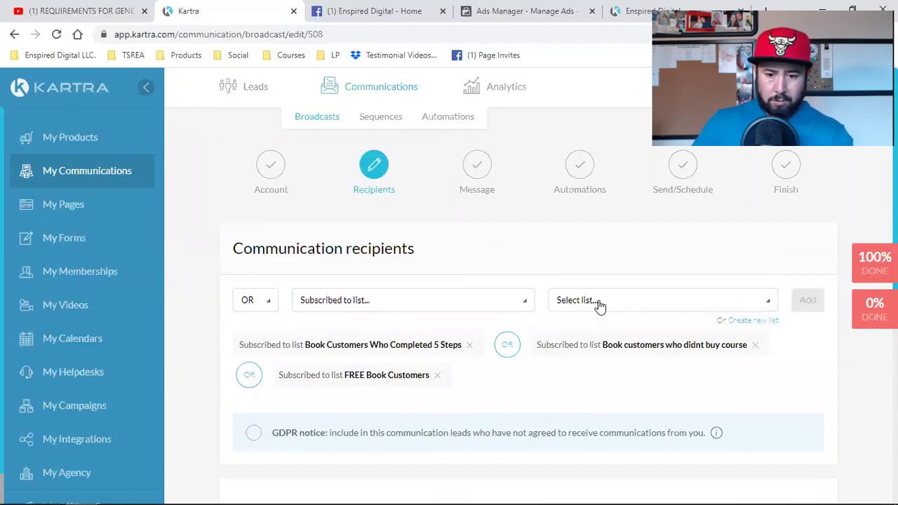
left_click(598, 303)
scroll(653, 254, "down", 2)
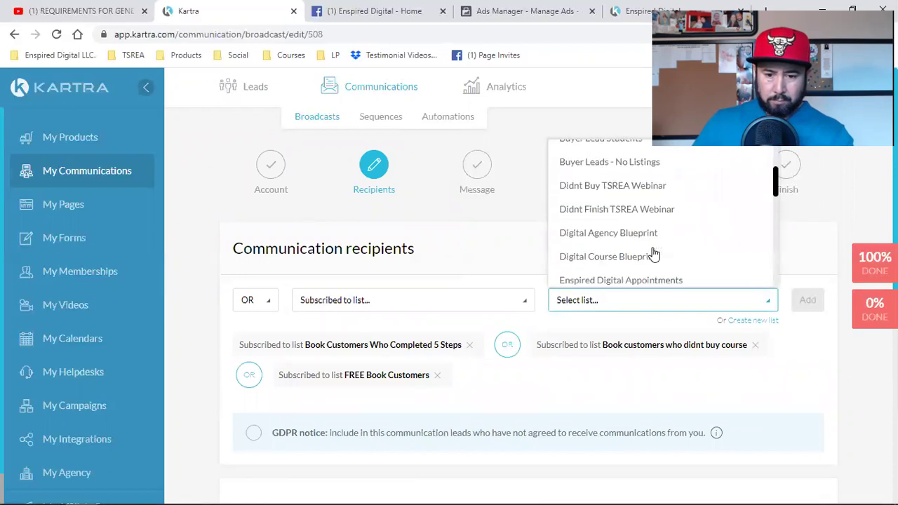
scroll(653, 254, "down", 2)
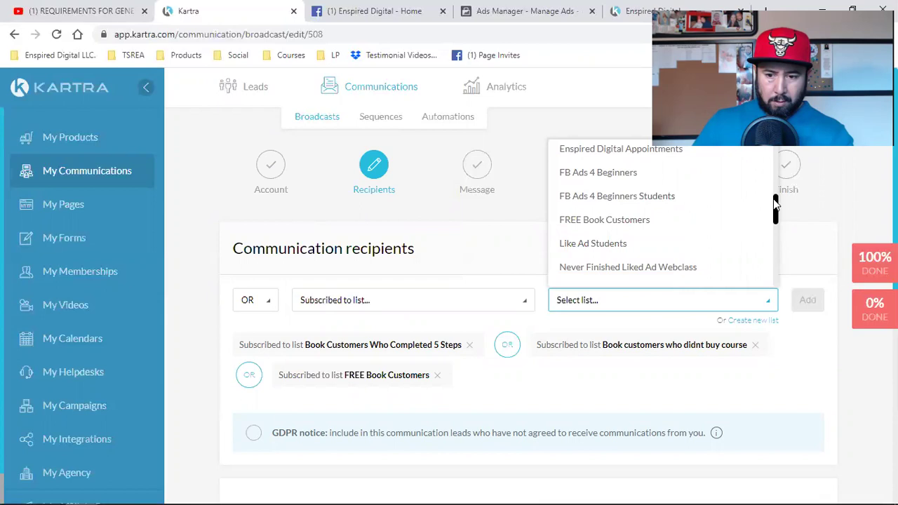
scroll(593, 204, "down", 3)
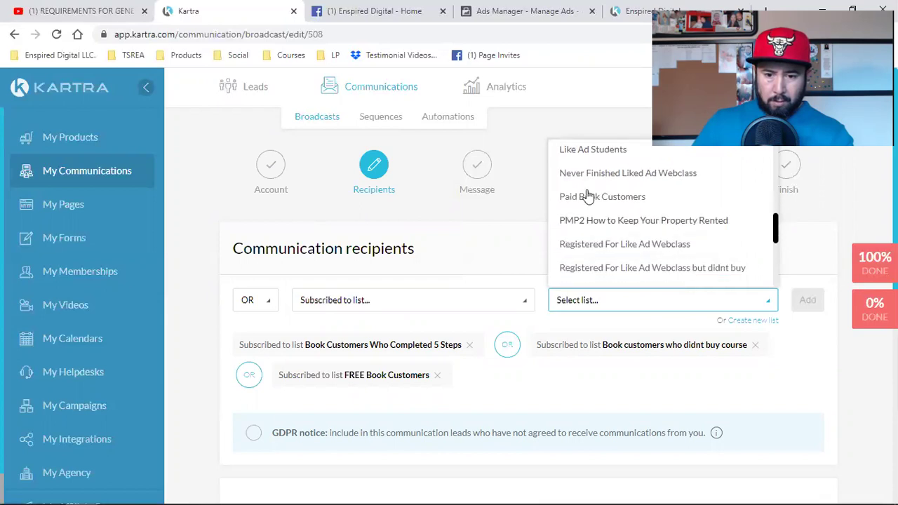
left_click(590, 196)
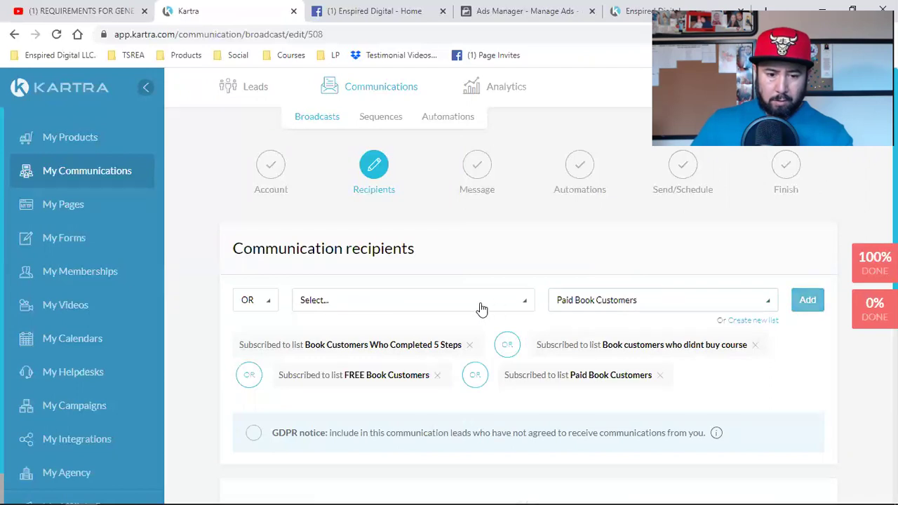
Add a list-subscription condition for the TSREA Scheduled Appointments list.
left_click(319, 301)
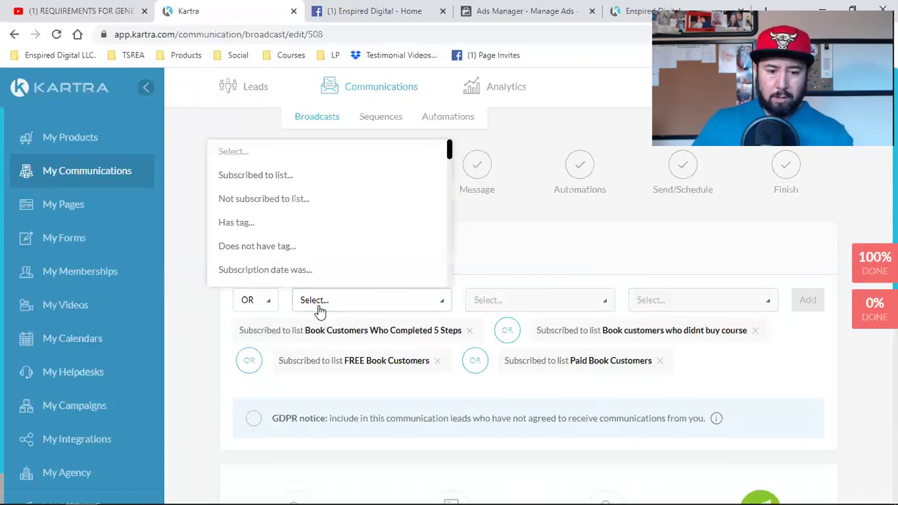
left_click(295, 176)
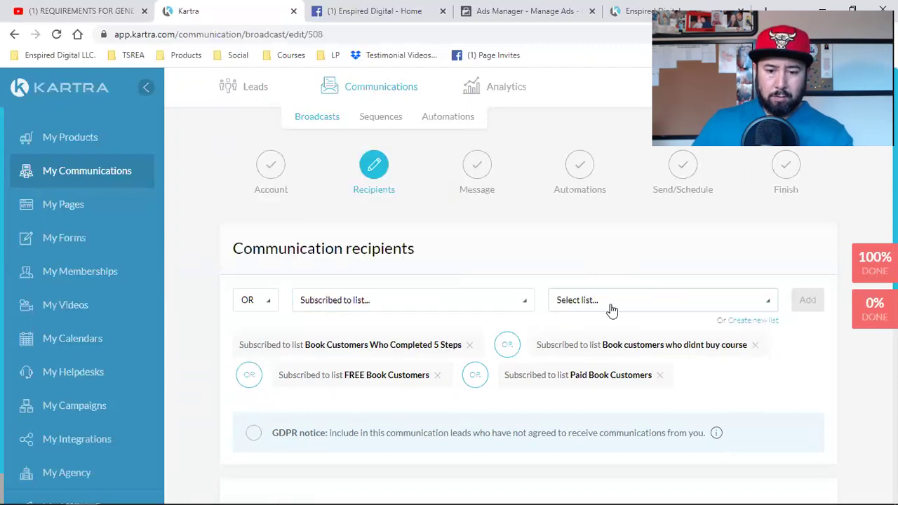
left_click(610, 309)
scroll(670, 235, "down", 5)
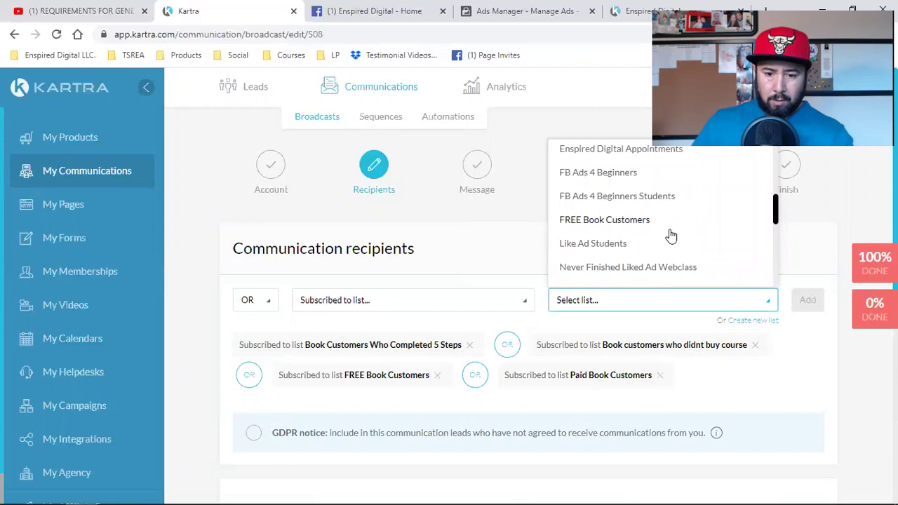
scroll(671, 235, "down", 3)
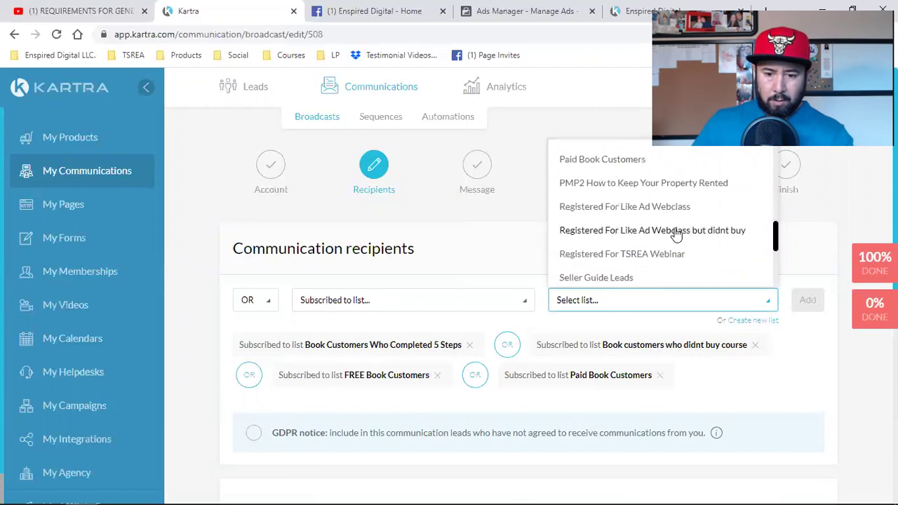
scroll(675, 234, "down", 3)
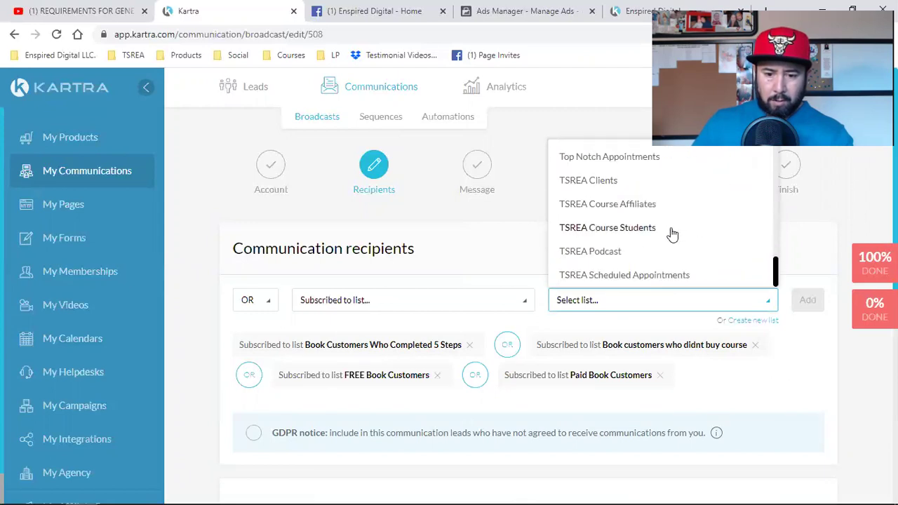
left_click(625, 278)
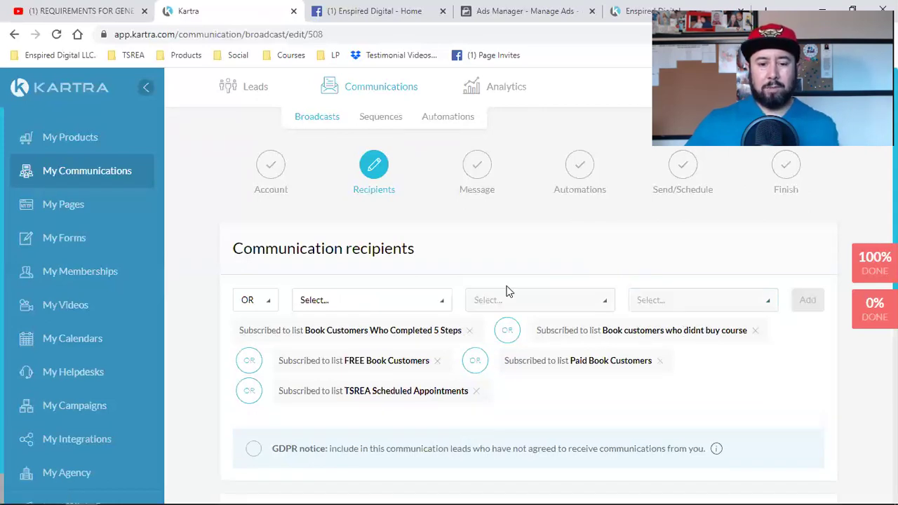
scroll(508, 292, "down", 2)
Review the five list conditions and the 178-lead total, then save the recipients.
scroll(491, 301, "down", 2)
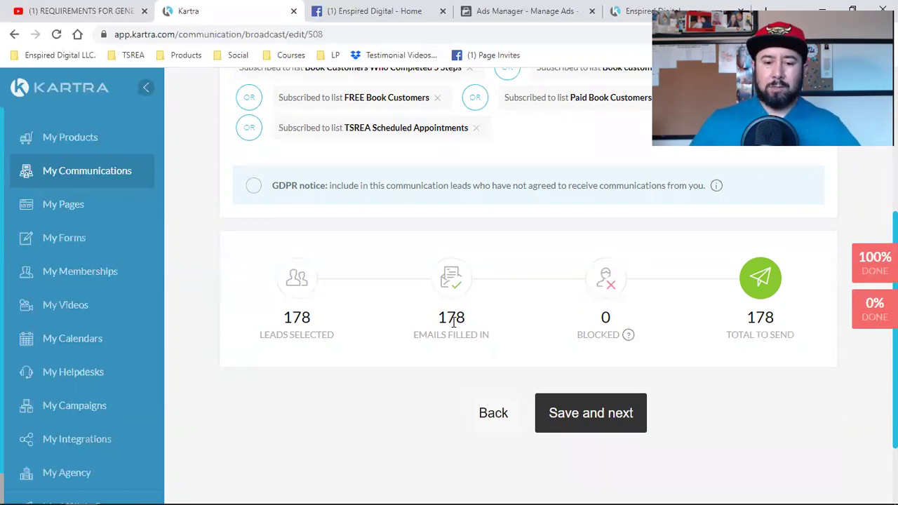
scroll(454, 322, "up", 2)
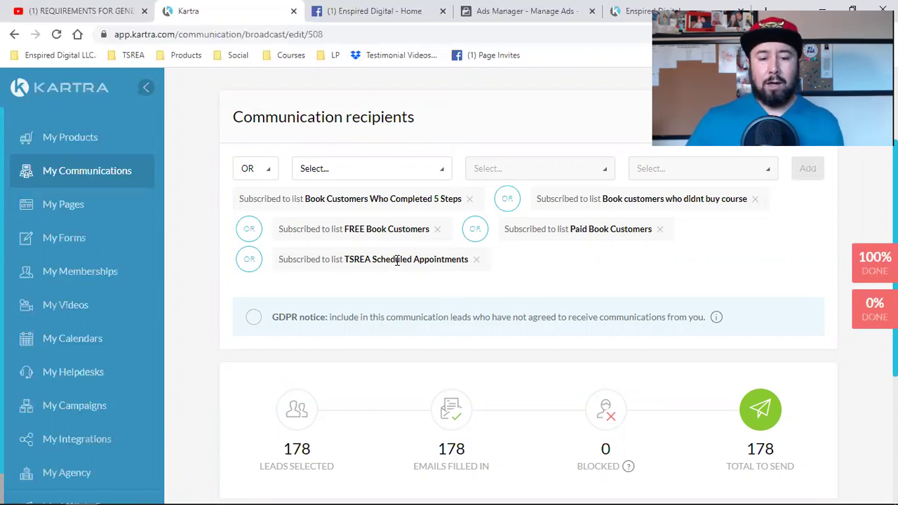
triple_click(670, 202)
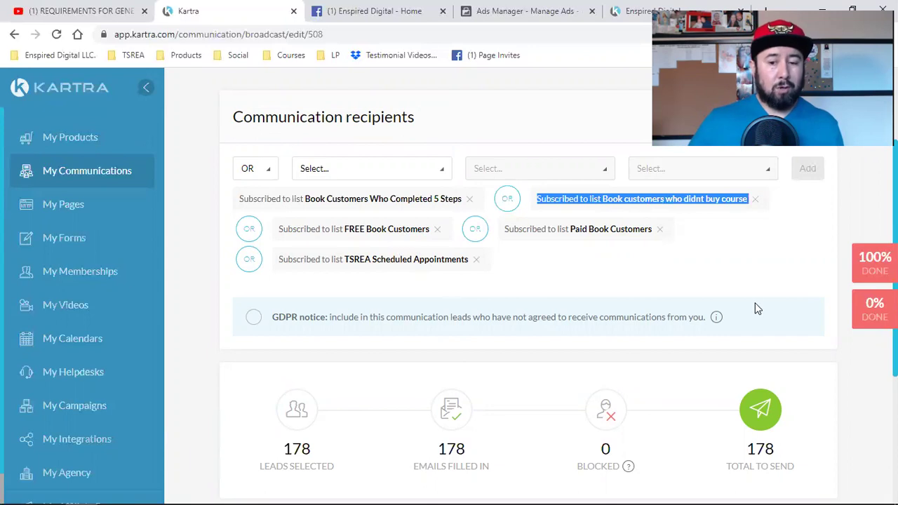
left_click(731, 245)
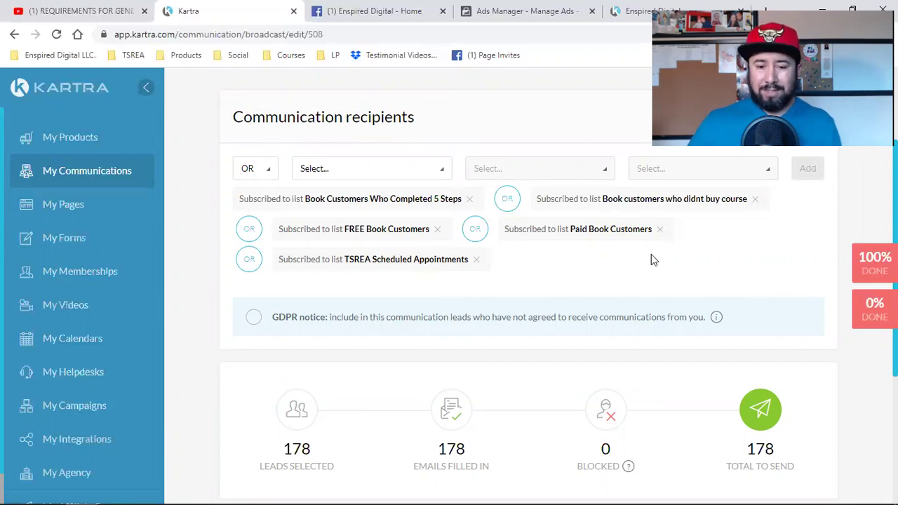
scroll(563, 285, "down", 2)
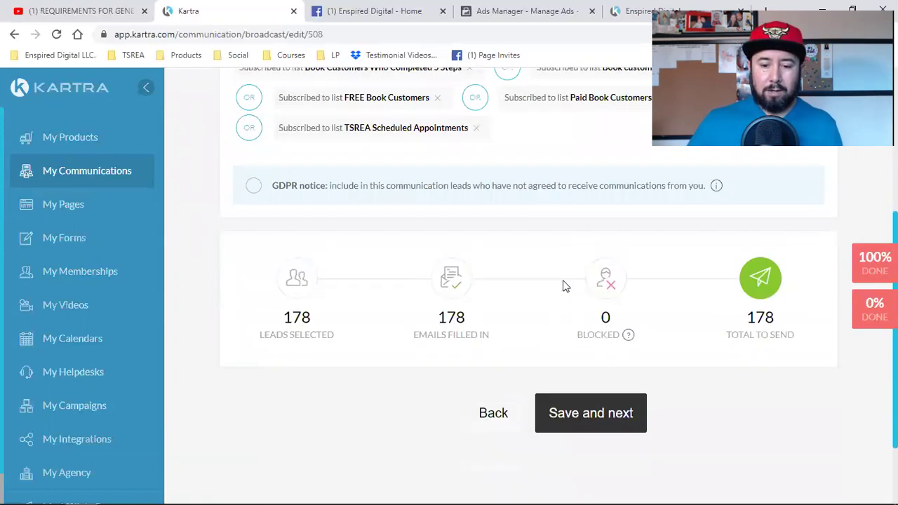
left_click(563, 414)
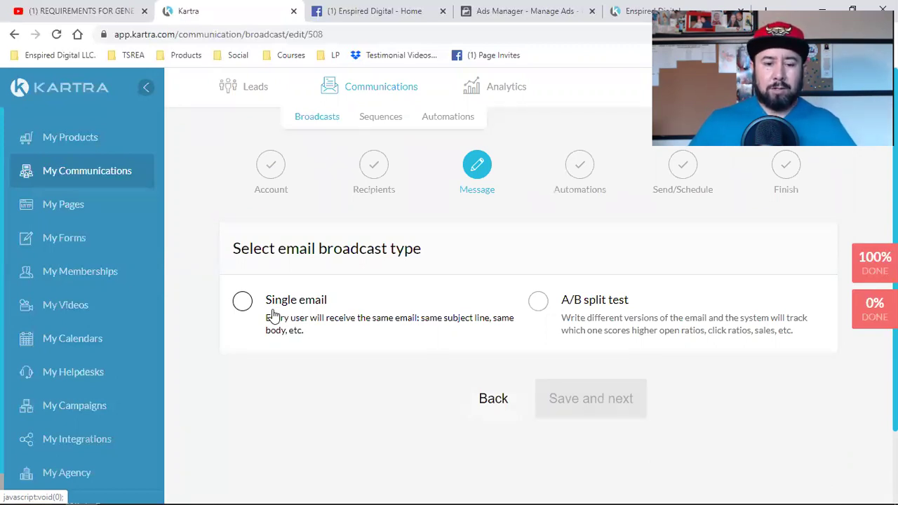
Make the broadcast a Single email and copy the {first_name} dynamic variable.
left_click(273, 315)
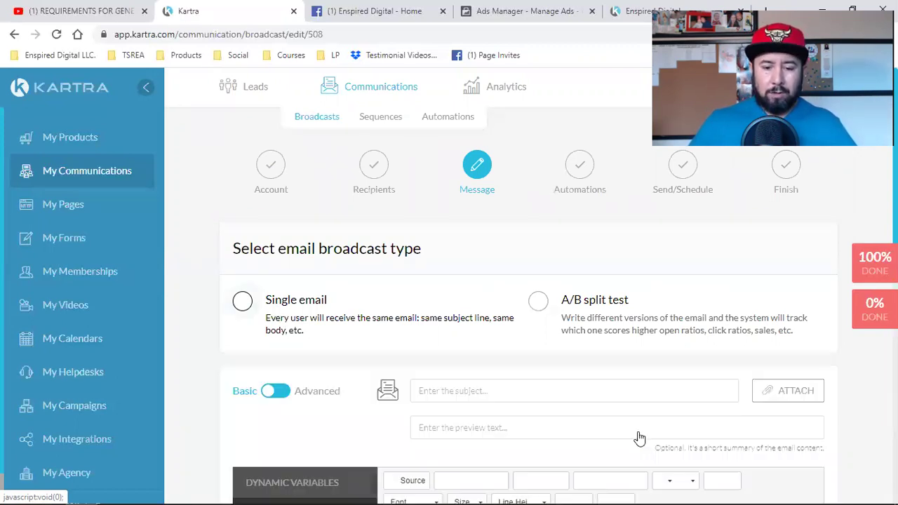
scroll(338, 421, "down", 2)
double_click(260, 411)
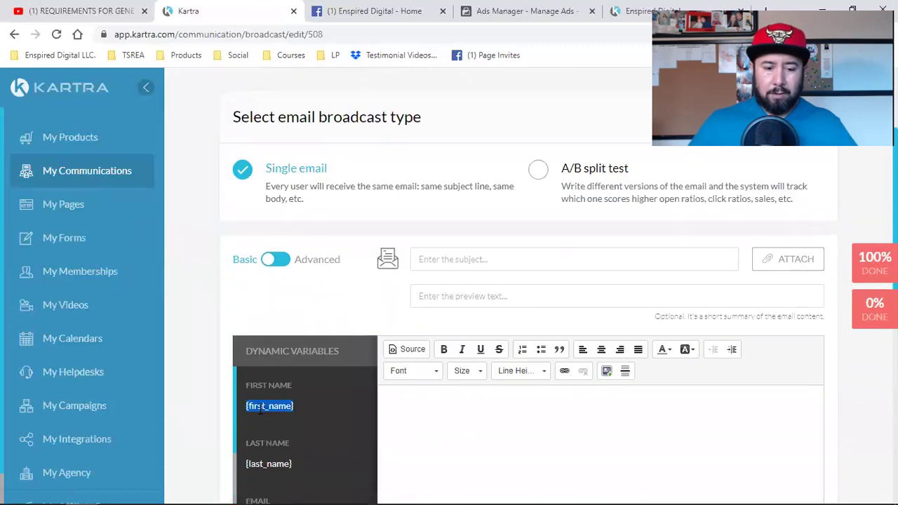
right_click(260, 410)
left_click(263, 417)
Set the subject line to '{first_name}, please watch this video'.
left_click(451, 260)
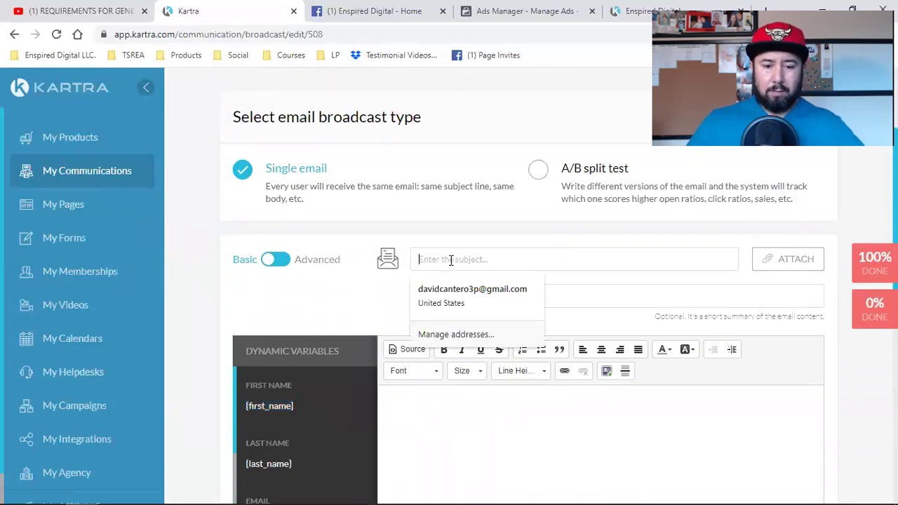
key("ctrl+v")
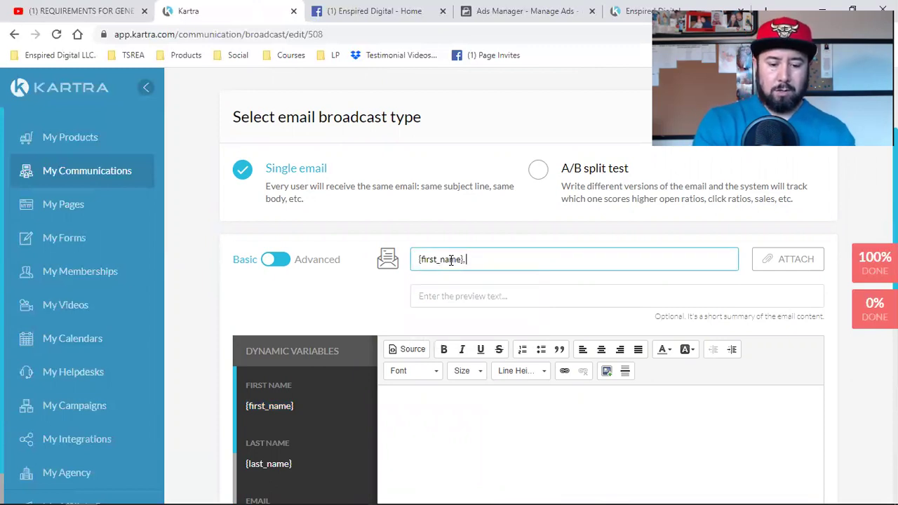
type(", please")
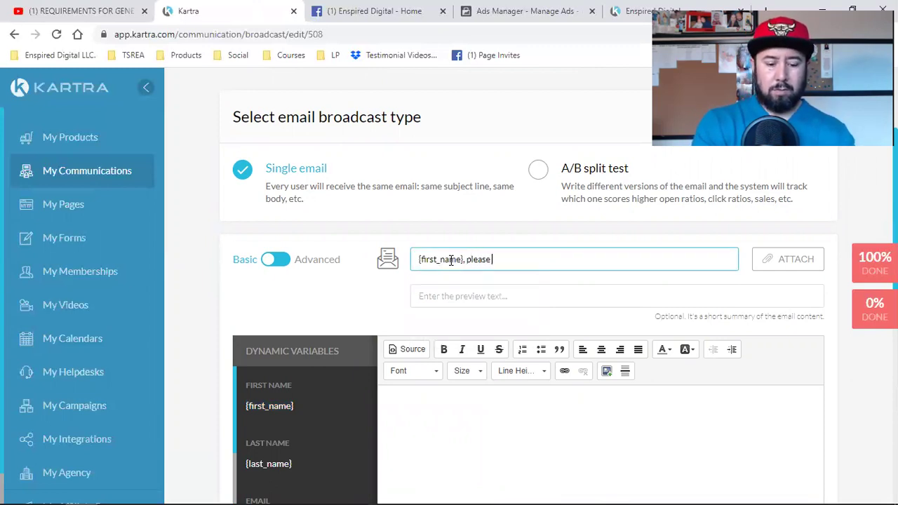
type(" watch this video")
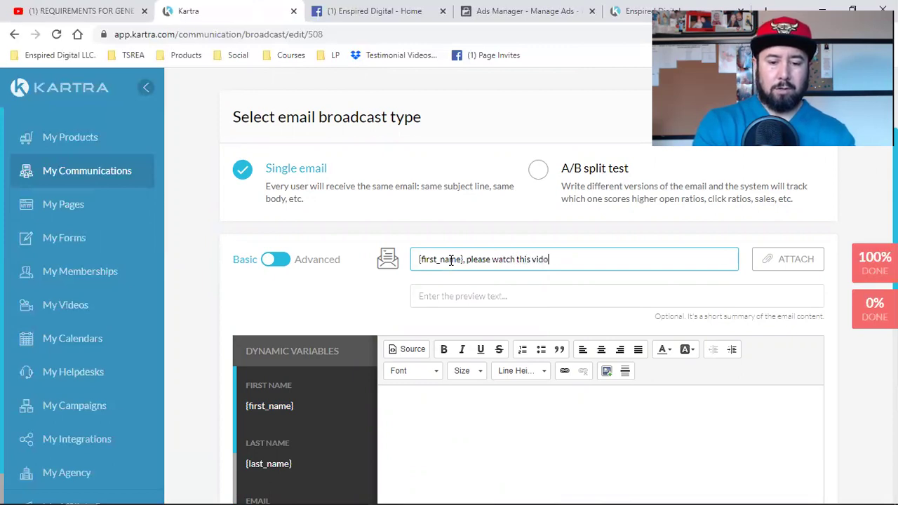
key("BackSpace")
type("eo")
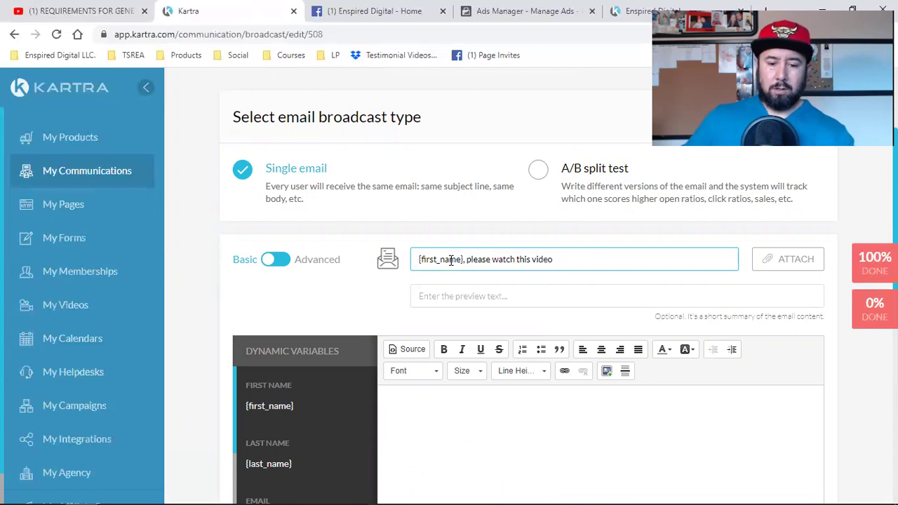
left_click(420, 426)
Write the greeting 'Hey {first_name}!' followed by 'Hope all is well and you're closing deals!'.
type("Hey")
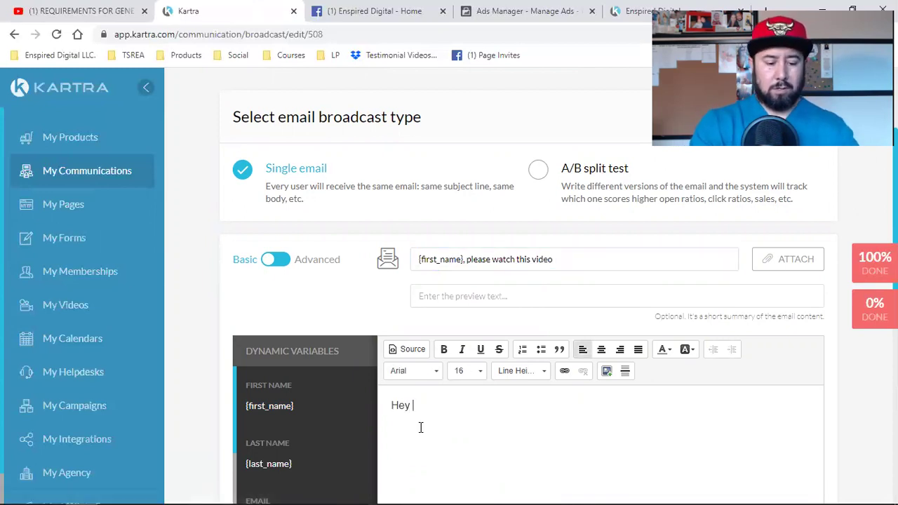
key("Return")
key("ctrl+v")
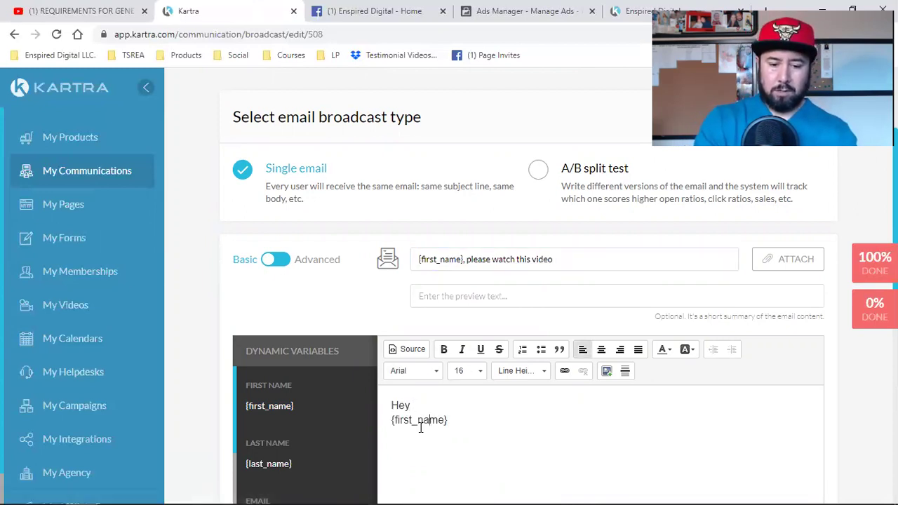
key("BackSpace")
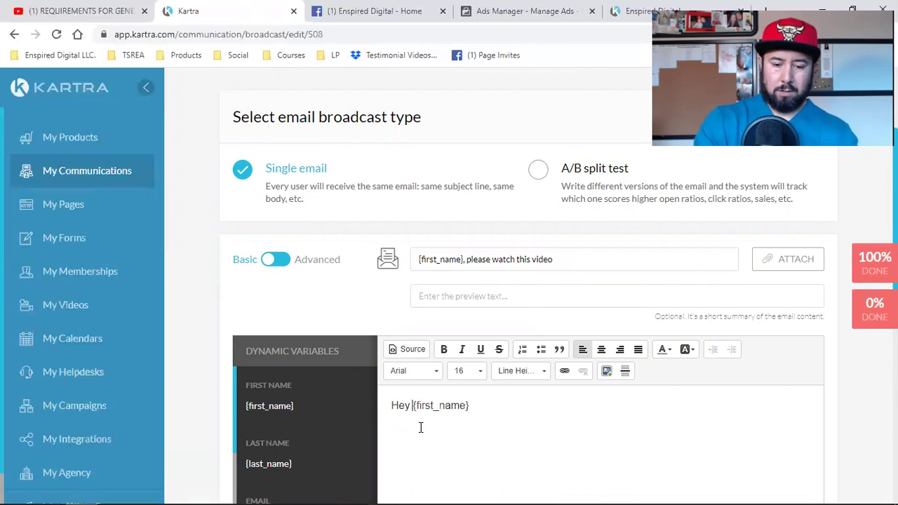
type("!")
key("Return")
key("Return")
type("Hope all is well a")
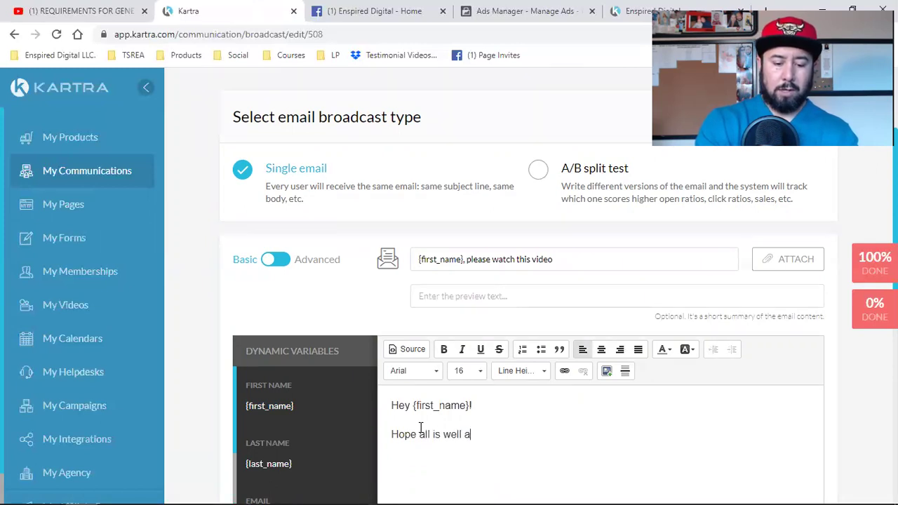
type("nd you")
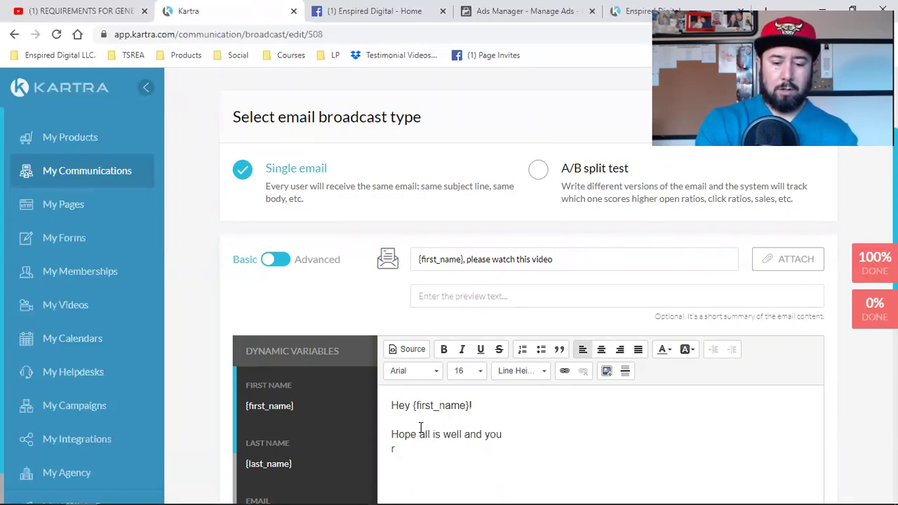
type("'re closing deals!")
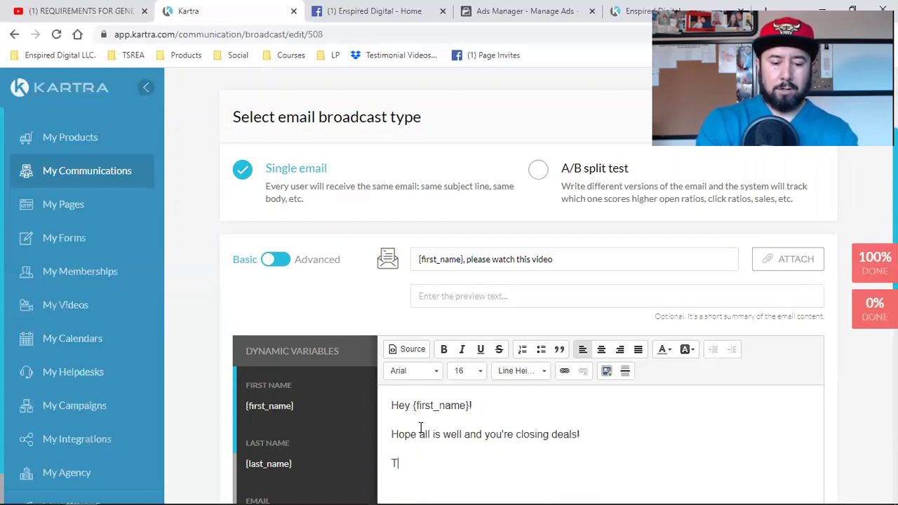
Add paragraphs about a YouTube video uploaded days ago and a recent strategy call.
key("BackSpace")
type("Here's a video")
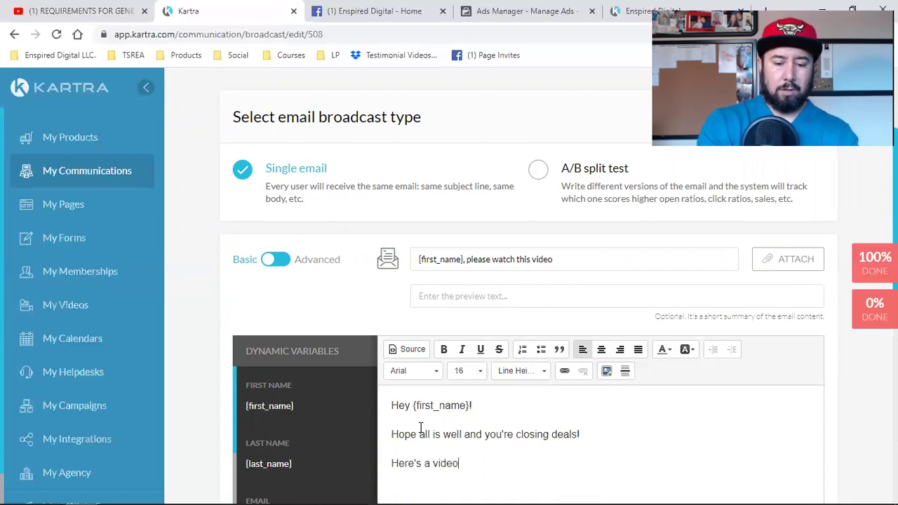
type(" I uploaded ")
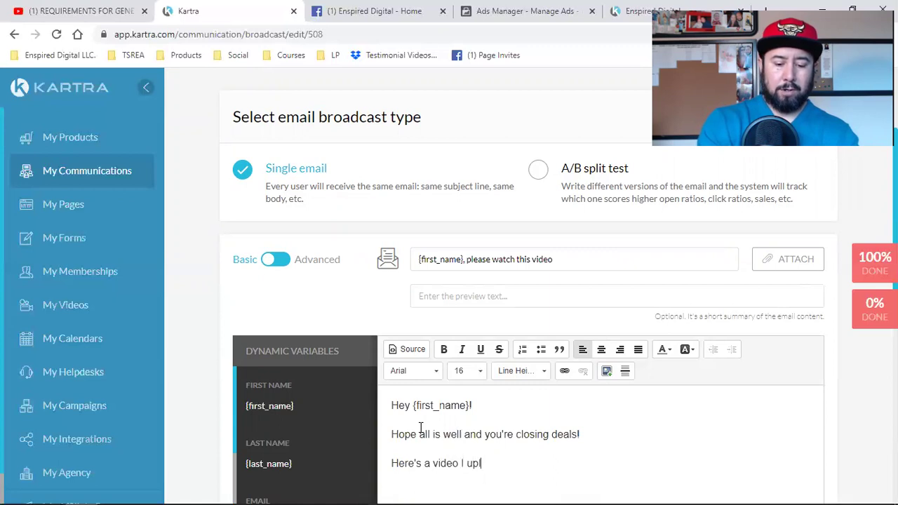
type("to my YouTube")
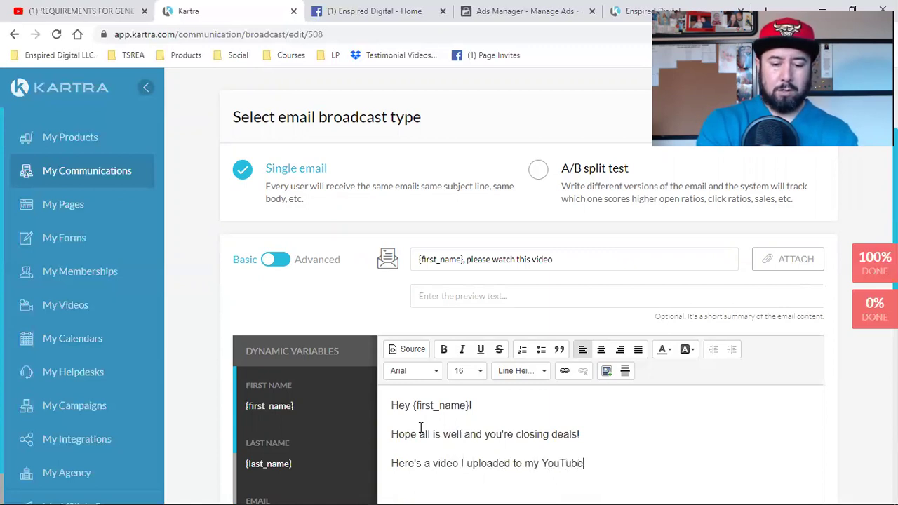
type(" channel")
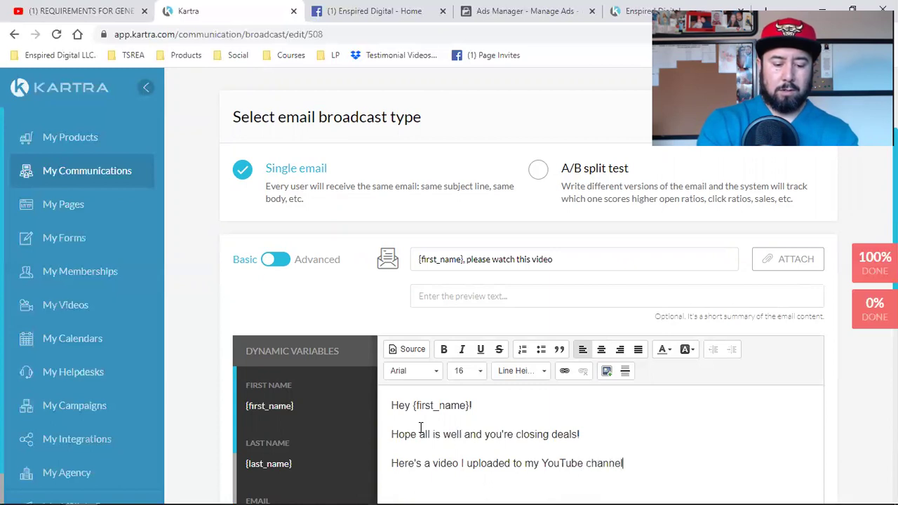
type(" a feew")
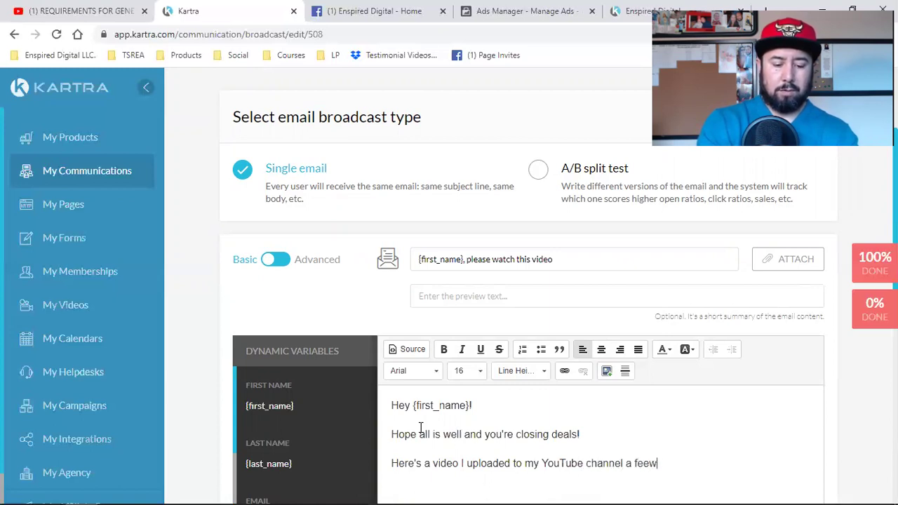
type(" days ago.")
scroll(491, 386, "down", 4)
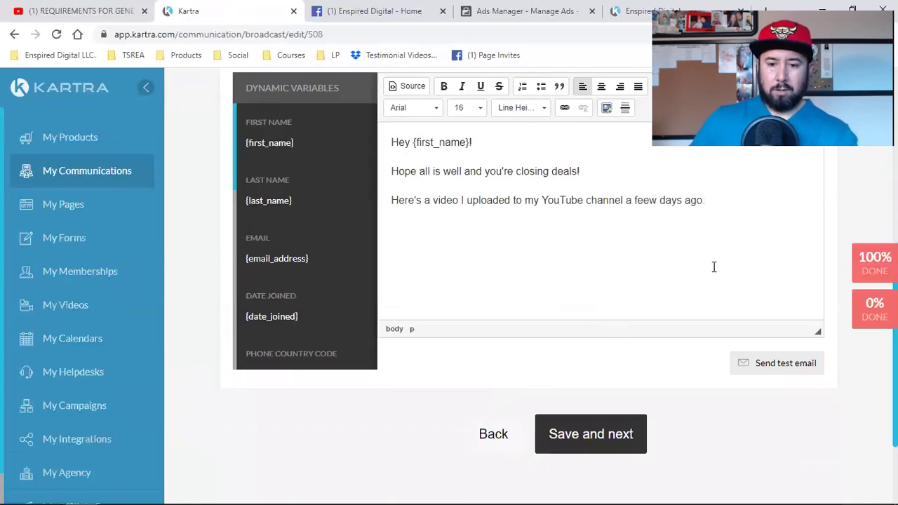
key("Return")
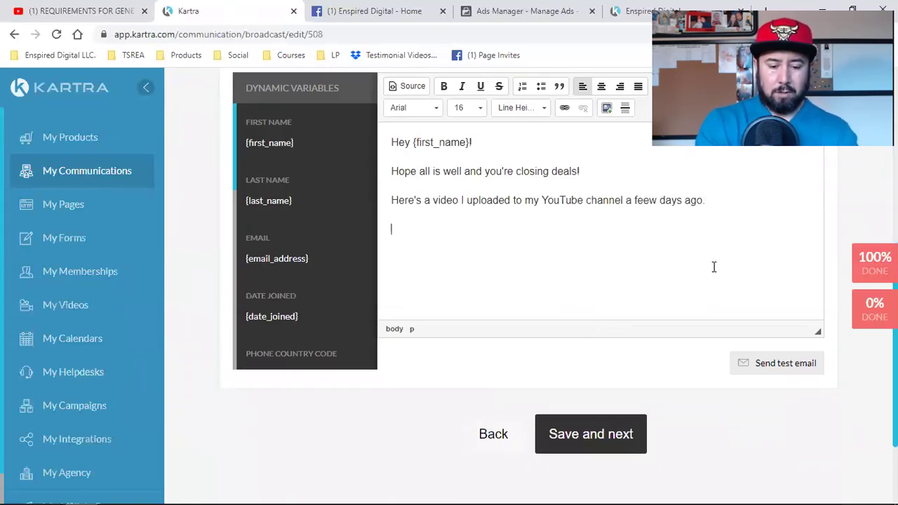
type("I was talking ab")
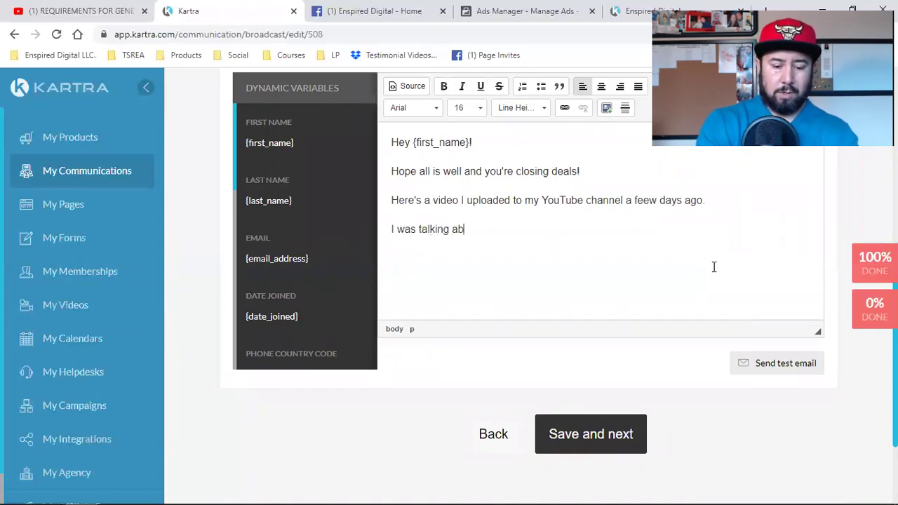
type("out a refc")
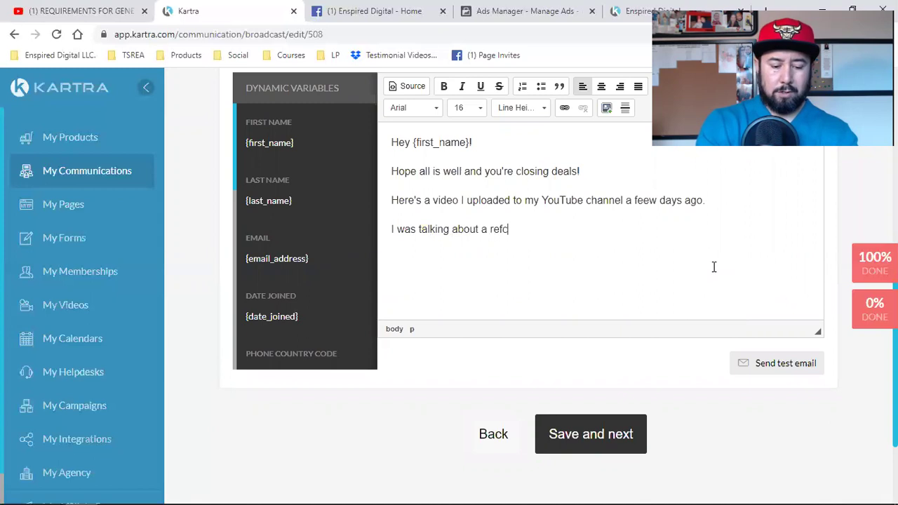
key("BackSpace")
key("BackSpace")
type("cent strateg")
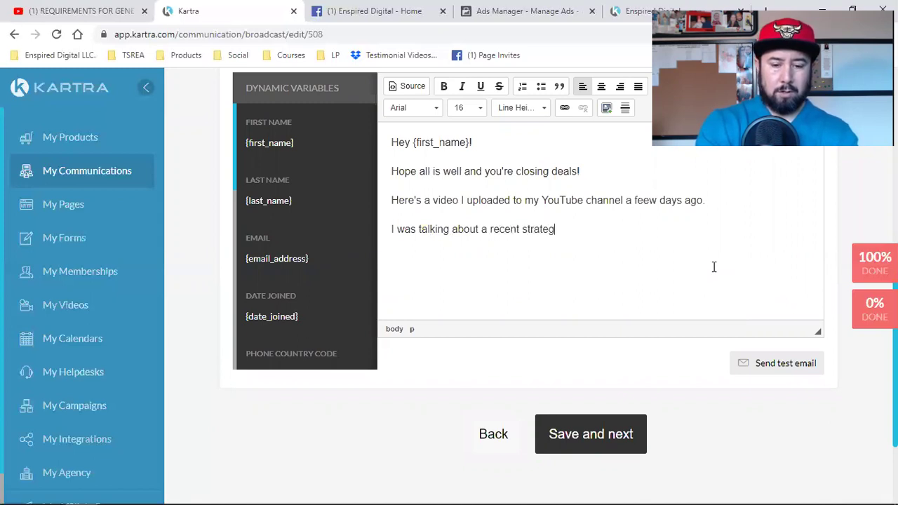
type("y call I had with")
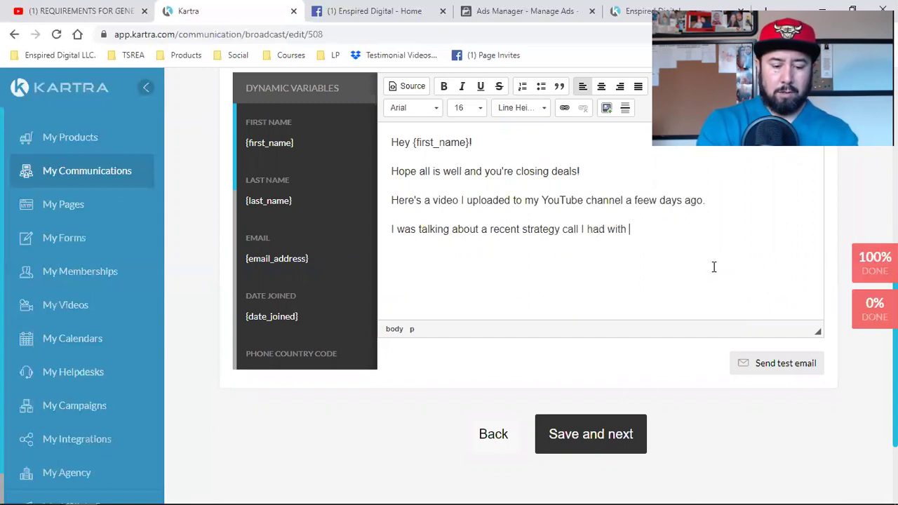
type(" Teresa")
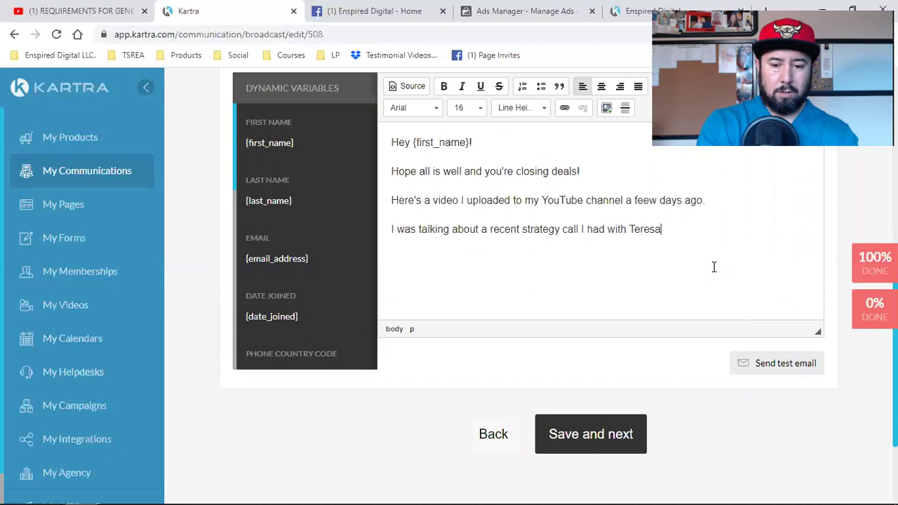
type(" and her daughter Samantha")
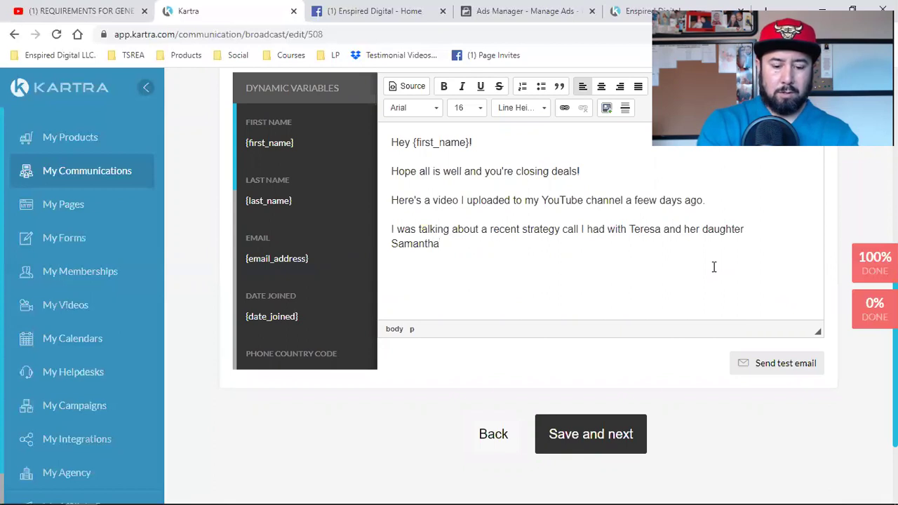
type(" wit")
type("h EXP R")
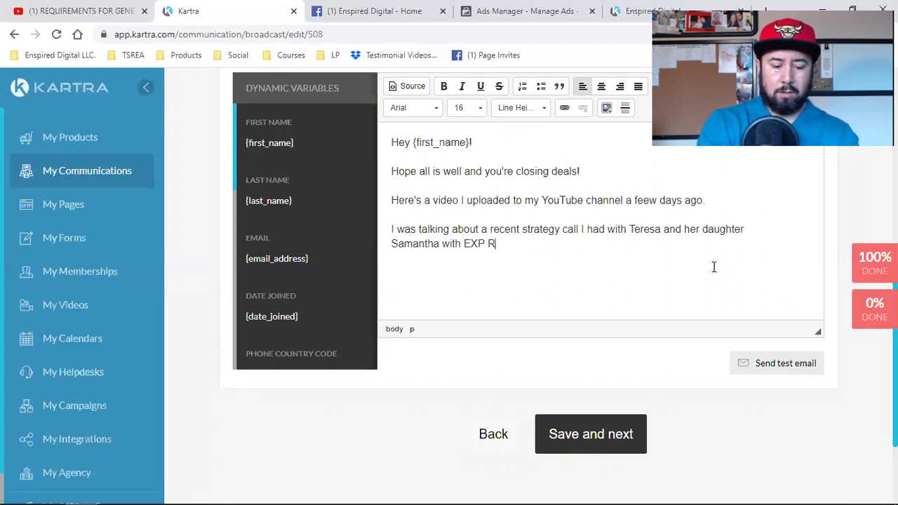
type("ealtyI truly ")
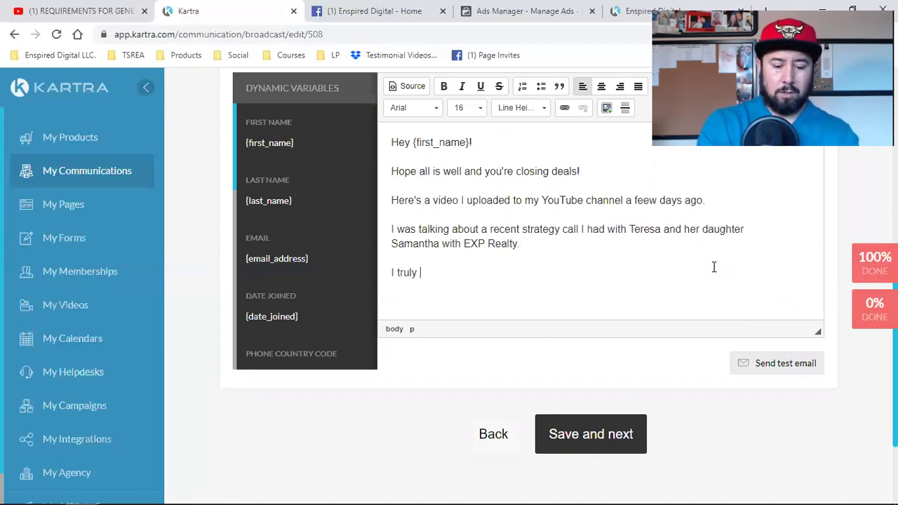
type("believe you'll get some value out of it.")
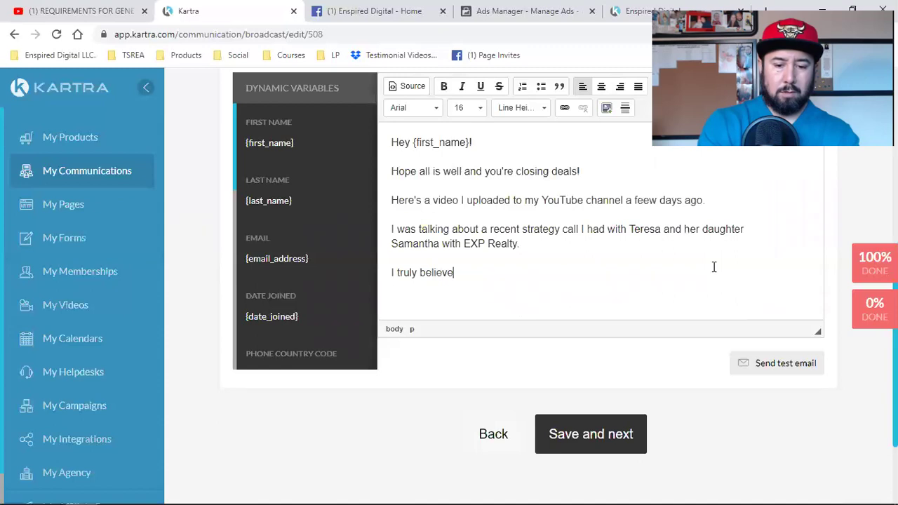
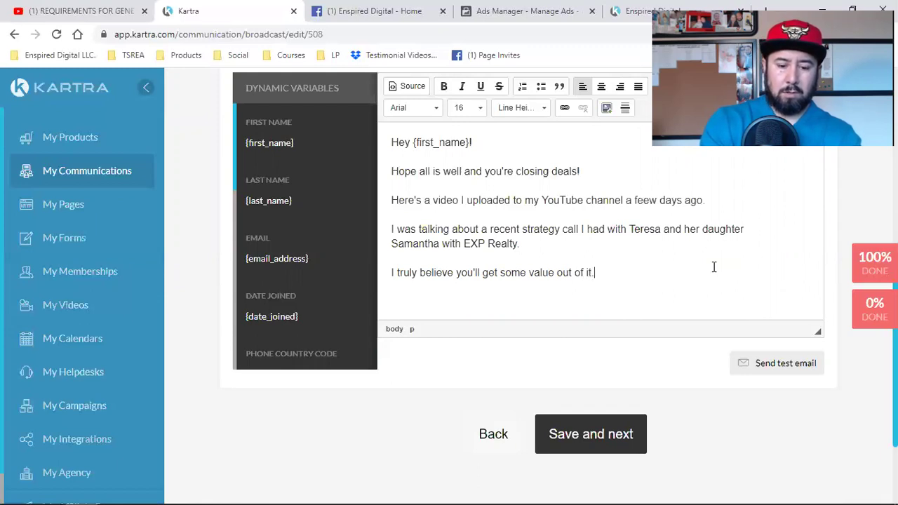
Add a closing 'You can watch here' line, then cut the entire email body text.
key("Return")
type("You can")
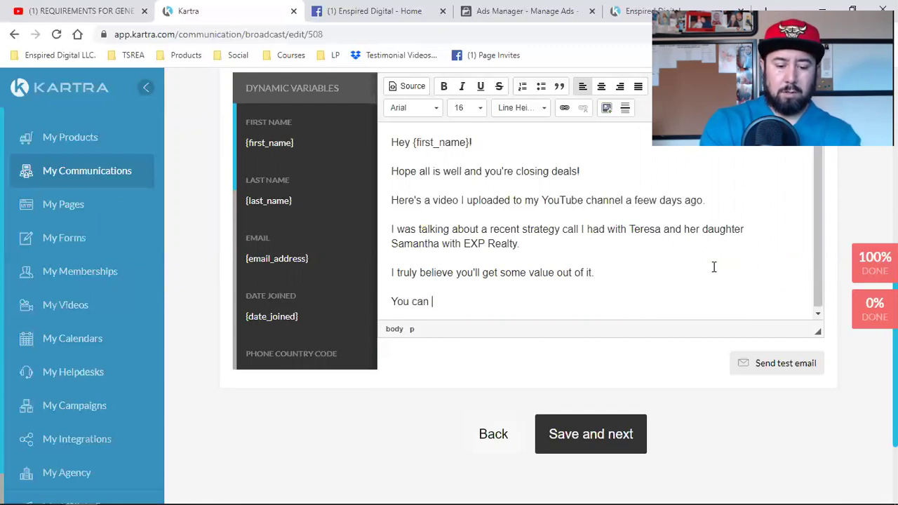
type(" watch here")
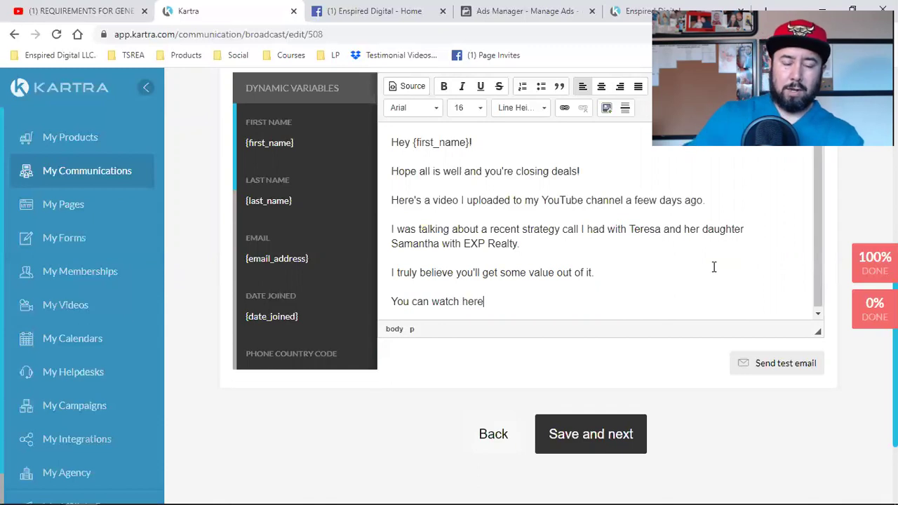
left_click_drag(500, 302, 386, 134)
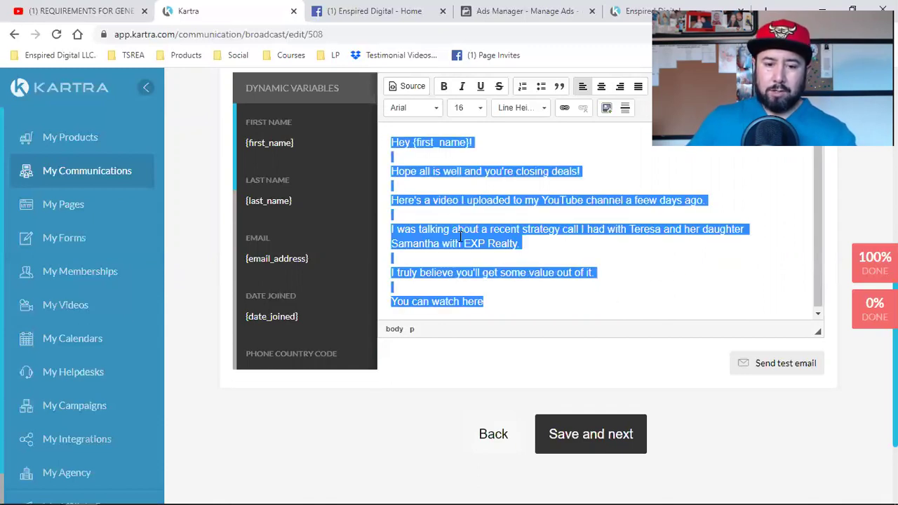
left_click(469, 200)
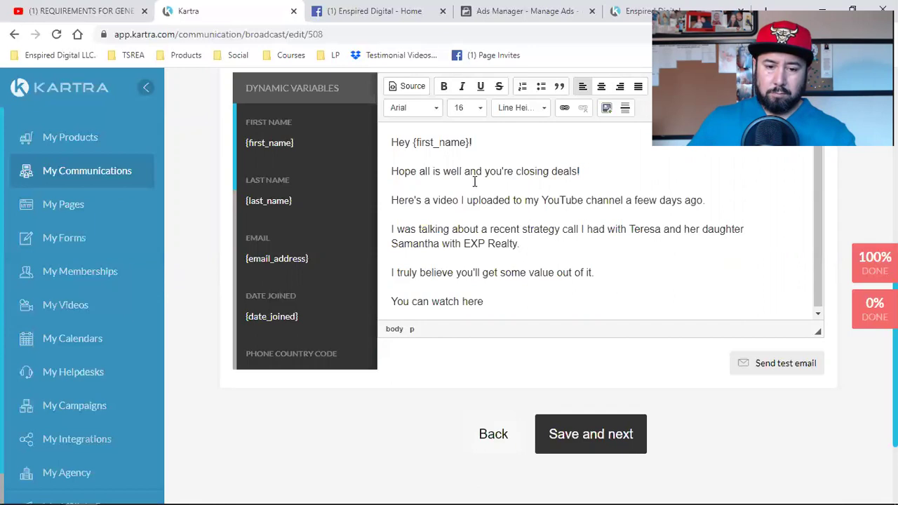
left_click_drag(513, 302, 395, 145)
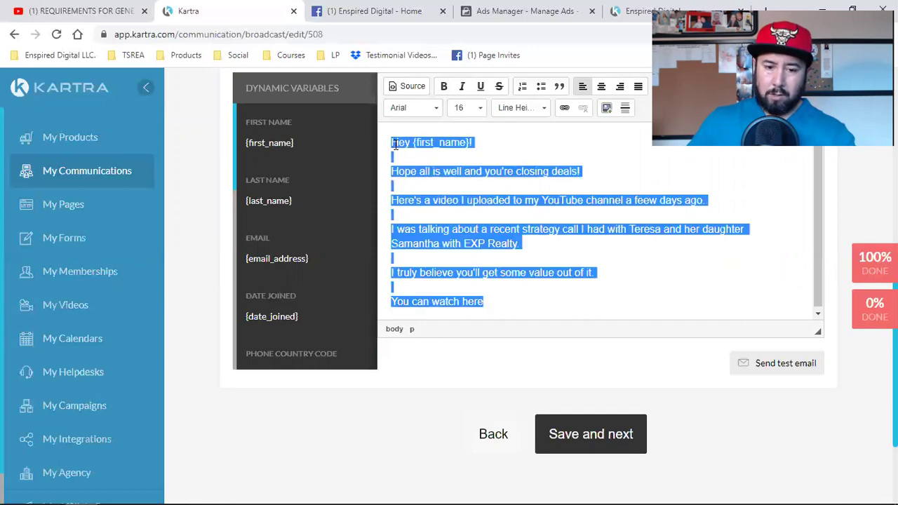
right_click(404, 179)
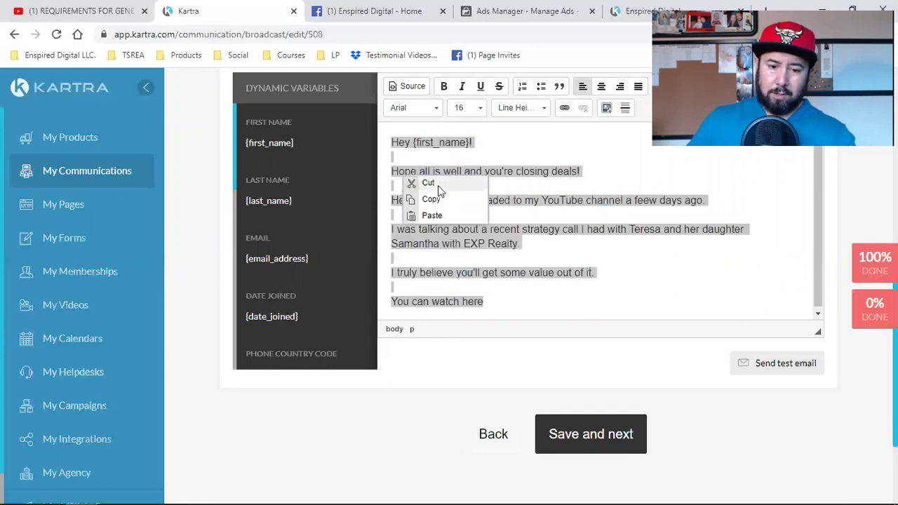
left_click(438, 185)
Switch the email to Advanced mode and place the saved template from My templates onto the canvas.
scroll(338, 145, "up", 2)
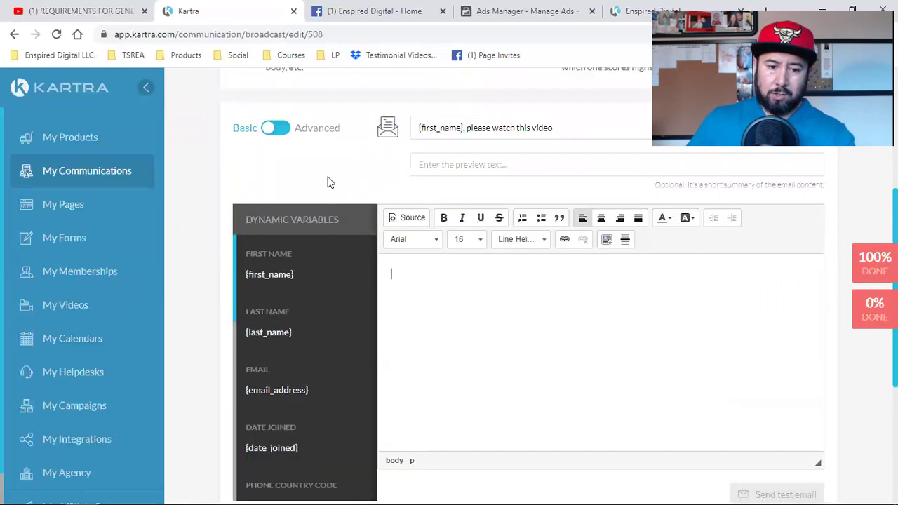
left_click(285, 129)
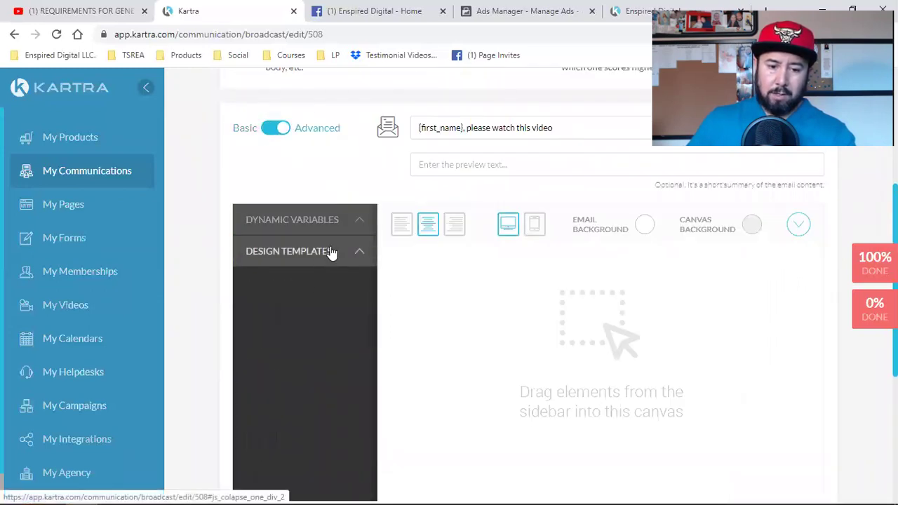
left_click(327, 253)
left_click(312, 340)
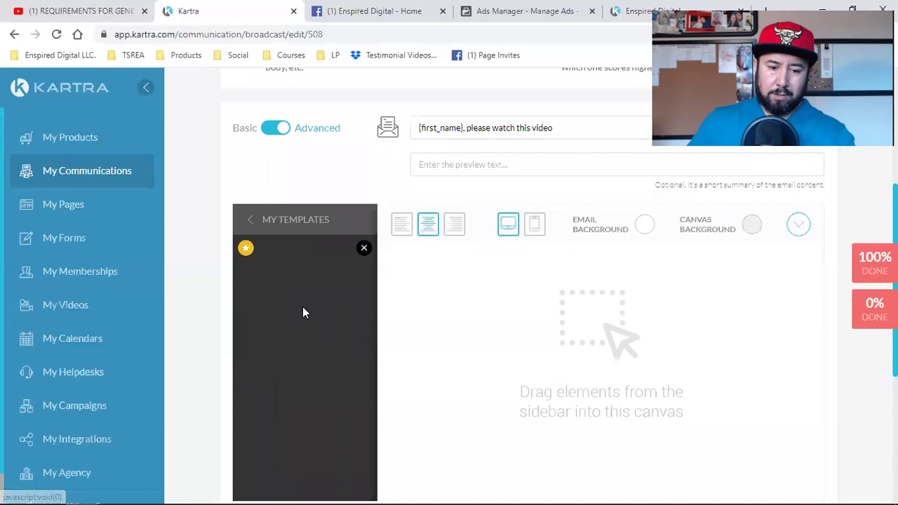
left_click_drag(297, 294, 610, 306)
Replace the template's message paragraphs with the cut email body.
scroll(603, 369, "down", 2)
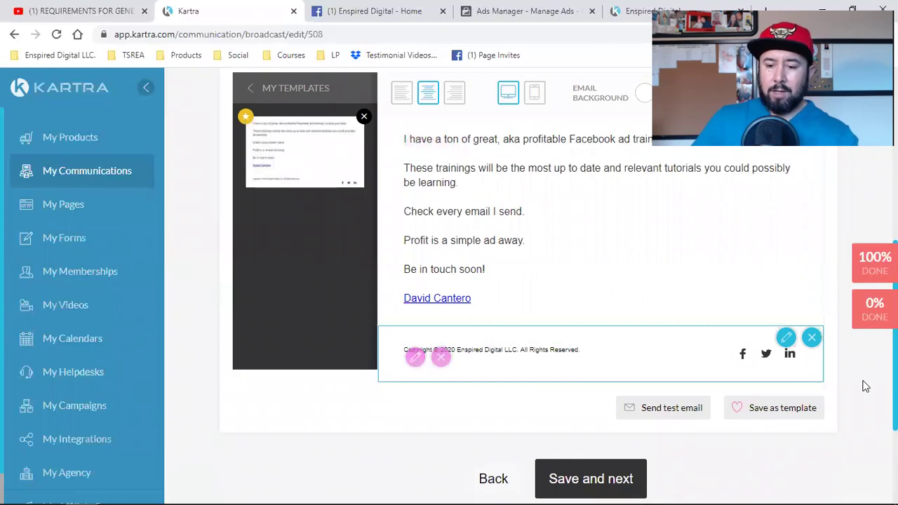
scroll(643, 431, "up", 2)
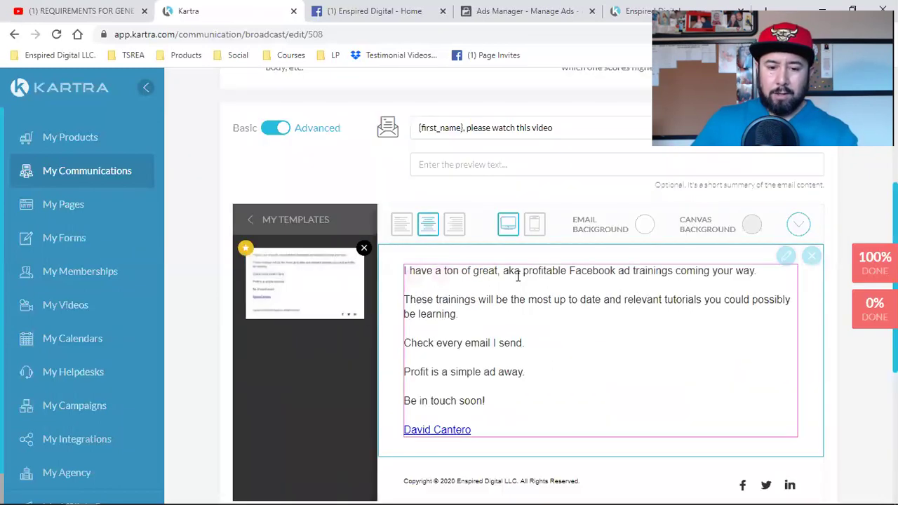
left_click(417, 282)
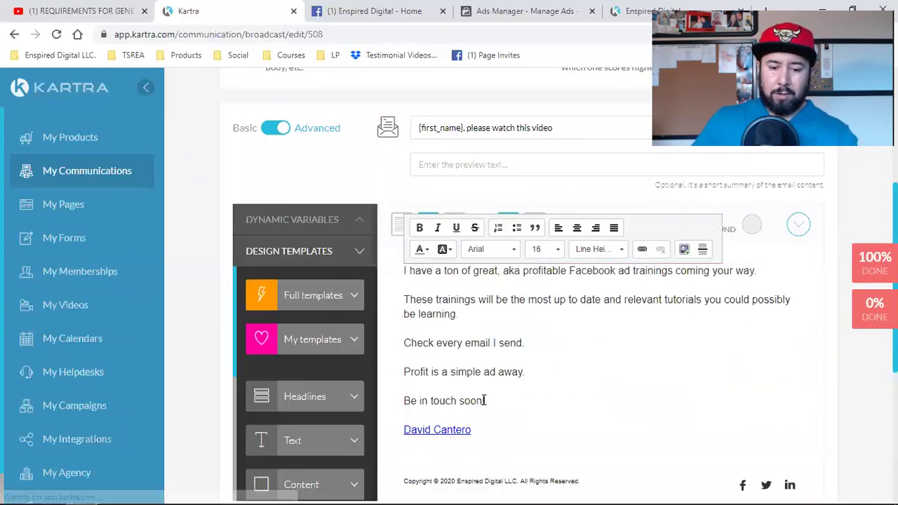
key("ctrl+shift+Up")
key("ctrl+shift+Up")
key("ctrl+shift+Up")
key("ctrl+shift+Up")
key("ctrl+shift+Up")
key("ctrl+shift+Up")
key("ctrl+shift+Up")
key("ctrl+shift+Up")
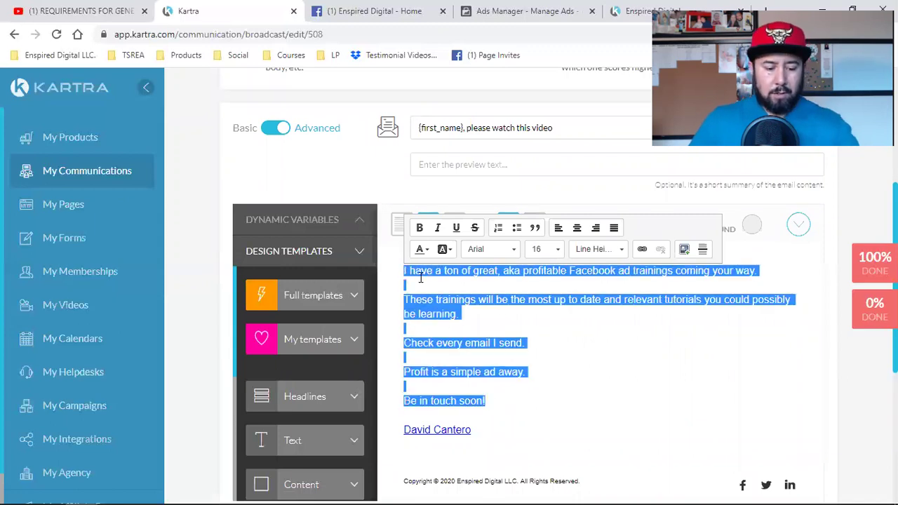
key("ctrl+v")
left_click(502, 231)
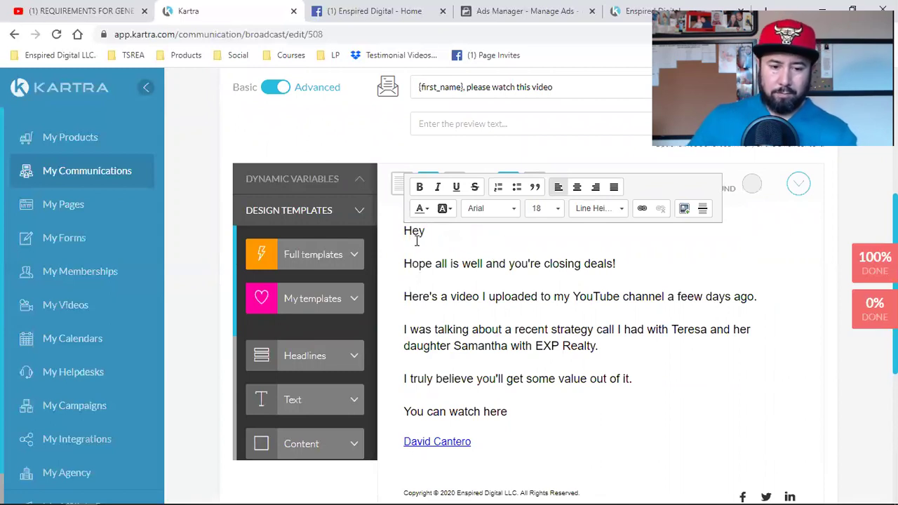
Copy {first_name} from Dynamic Variables and paste it after 'Hey' so the greeting reads 'Hey {first_name}!'.
left_click(328, 179)
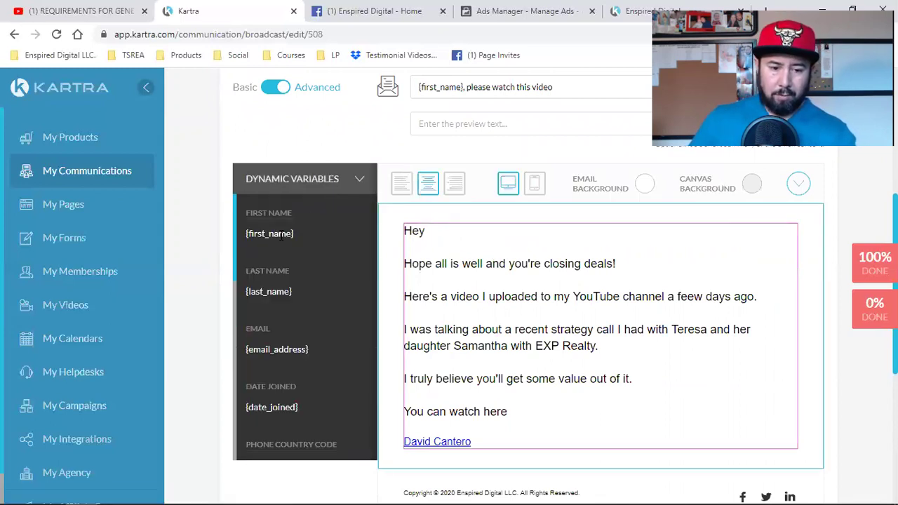
double_click(281, 237)
right_click(284, 235)
left_click(311, 245)
left_click(430, 234)
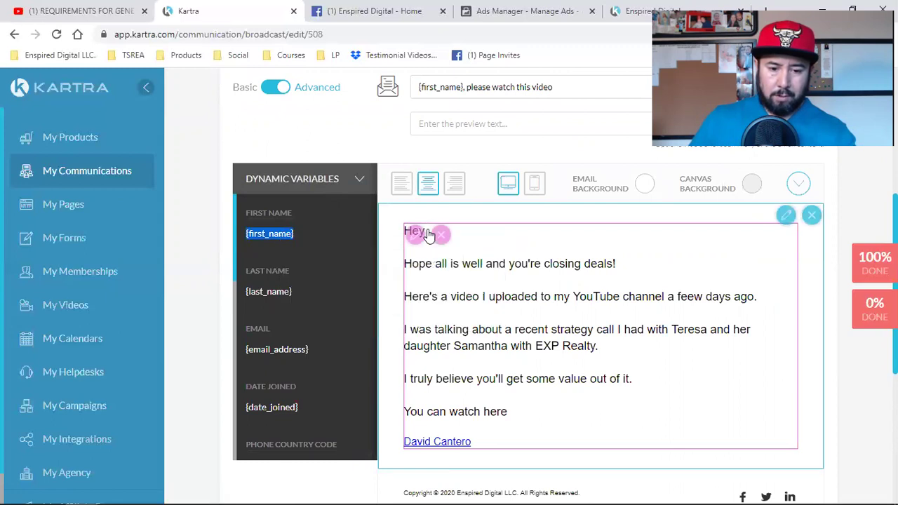
left_click(412, 234)
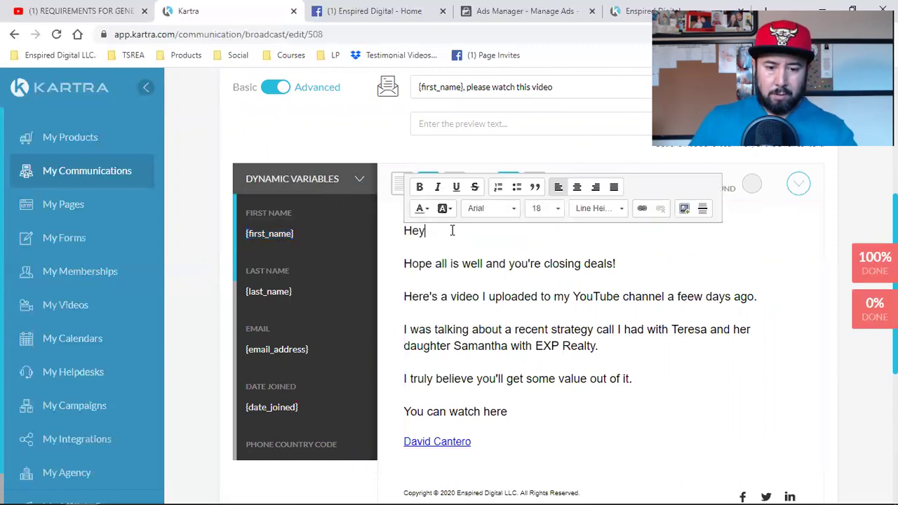
key("ctrl+v")
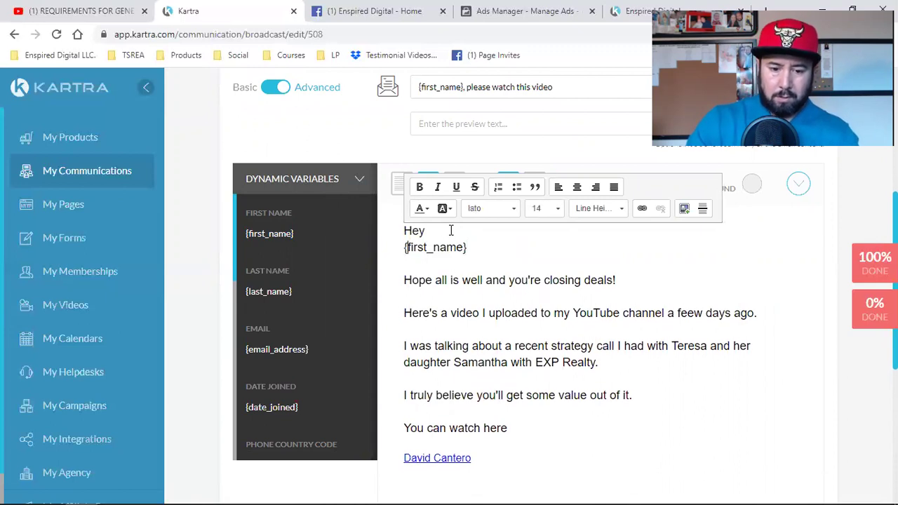
key("BackSpace")
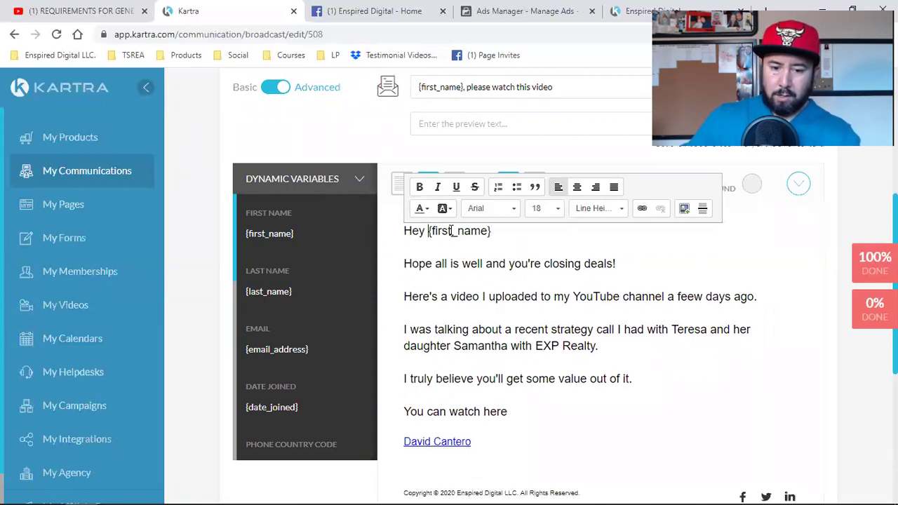
left_click(523, 229)
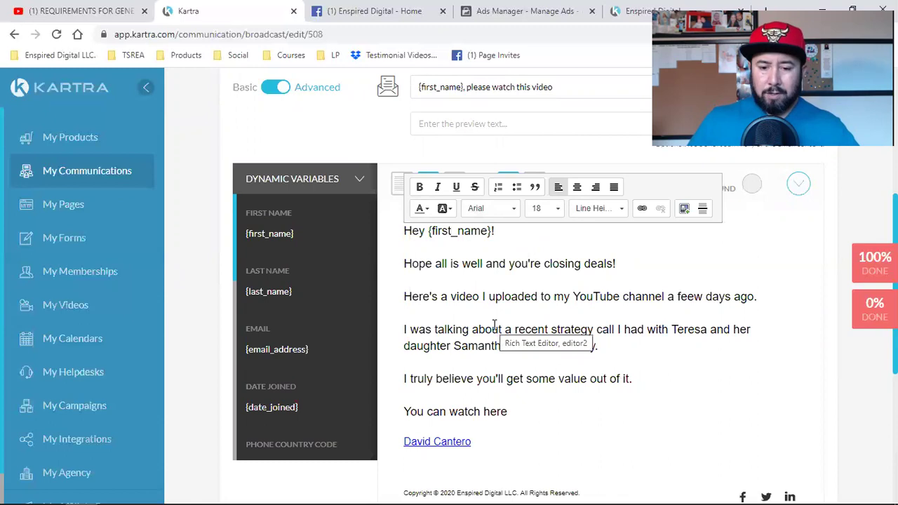
Bold 'Here's a video' and copy the published landing page's URL from the other tab.
left_click_drag(539, 297, 407, 296)
left_click_drag(480, 297, 402, 300)
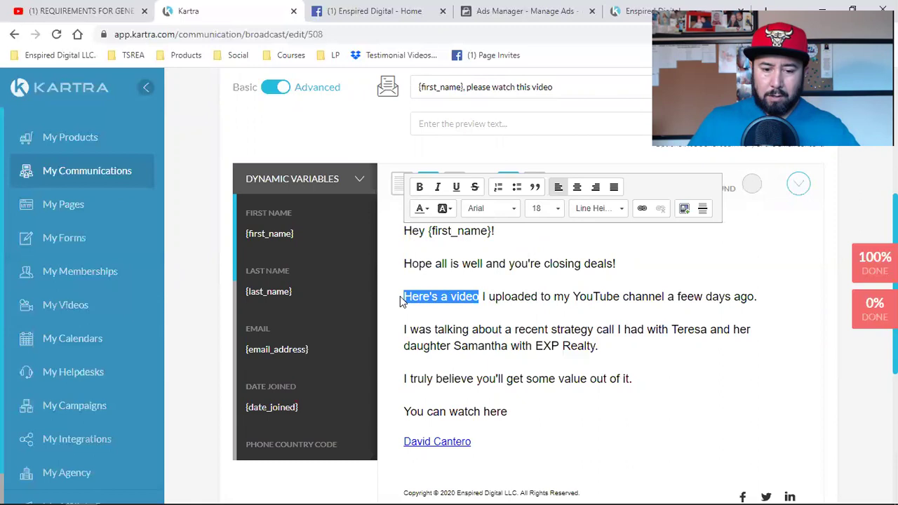
left_click(420, 187)
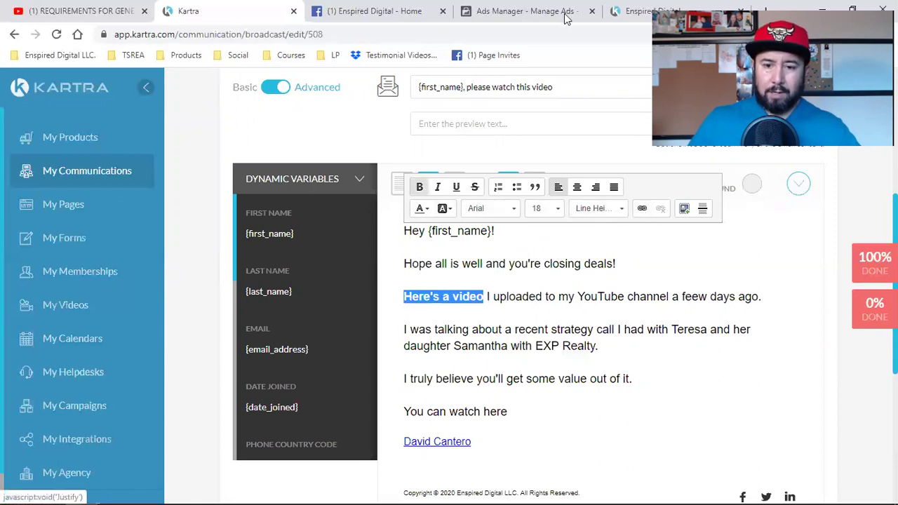
left_click(635, 10)
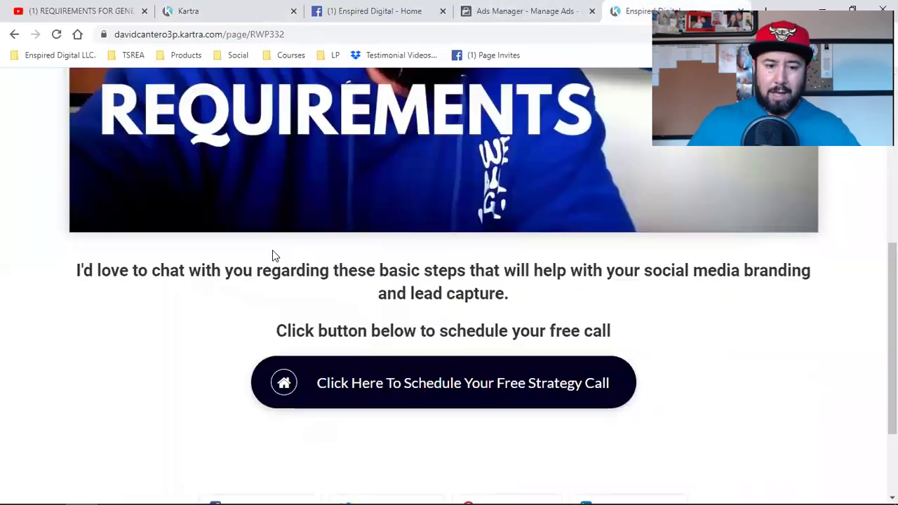
left_click(198, 35)
right_click(199, 38)
left_click(237, 110)
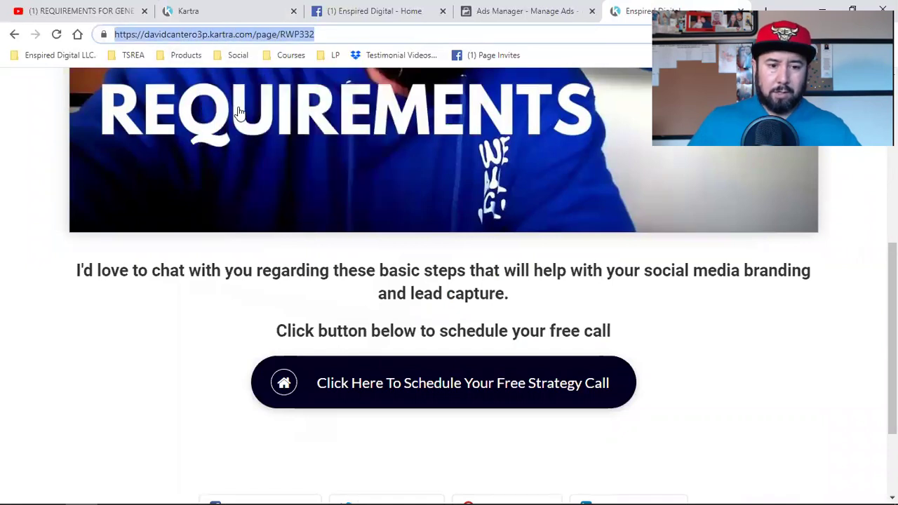
Link 'Here's a video' to the landing page URL and correct 'feew' to 'few'.
left_click(195, 9)
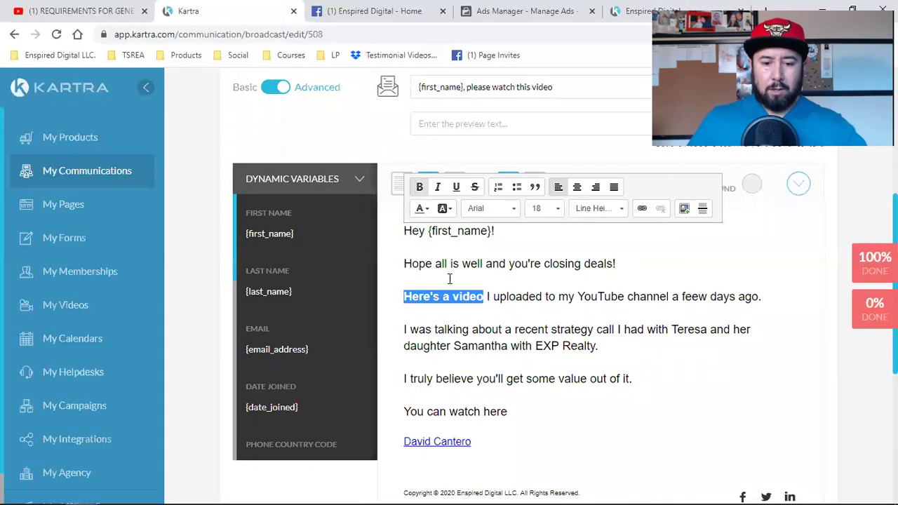
left_click(640, 209)
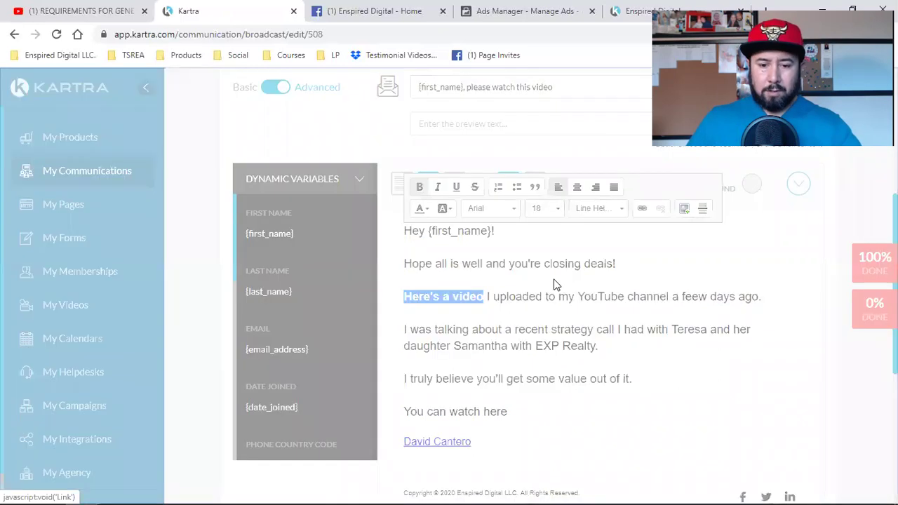
key("ctrl+v")
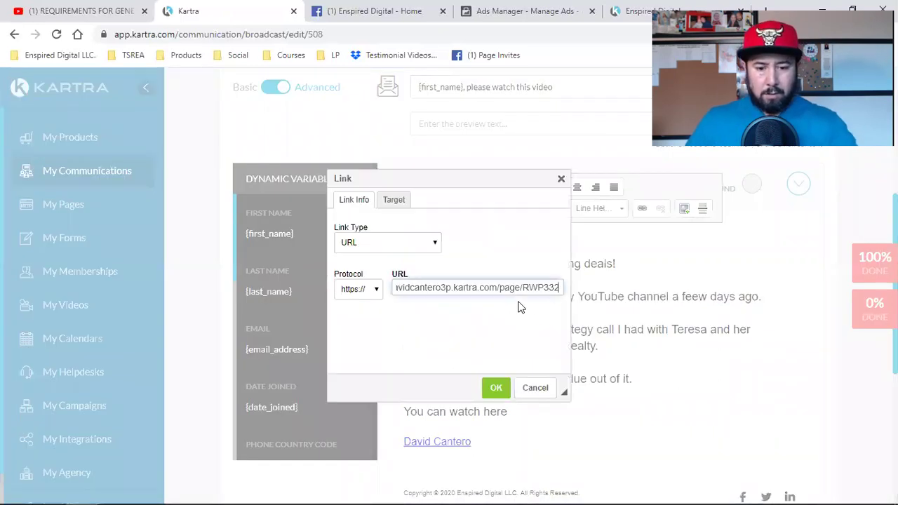
left_click(495, 388)
left_click(523, 366)
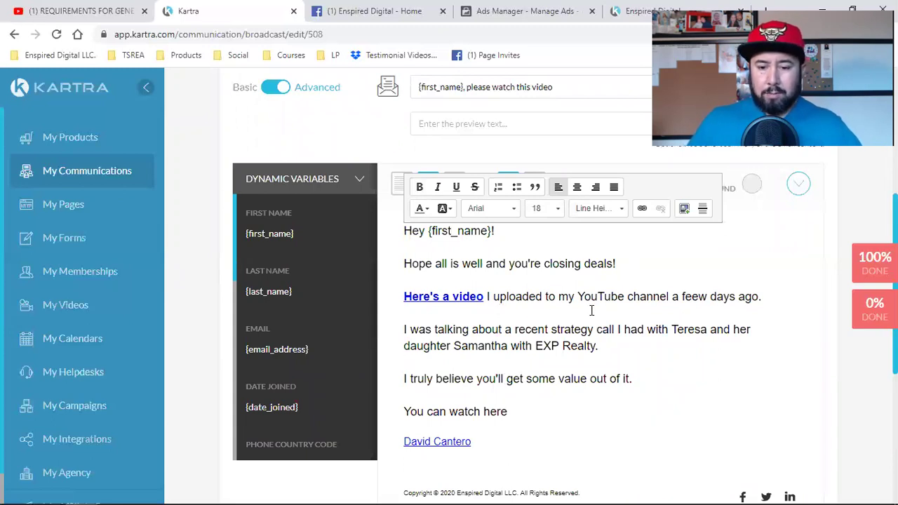
left_click(692, 299)
key("BackSpace")
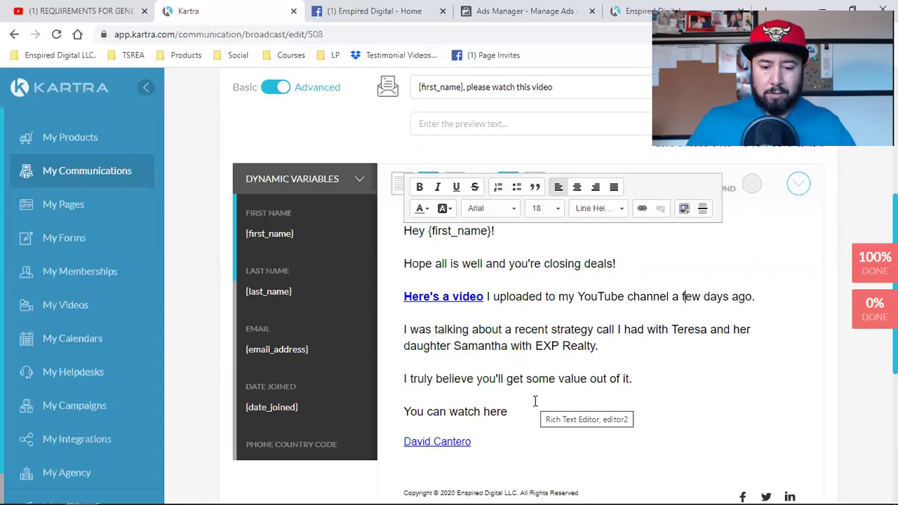
Check the signature name's Facebook link, then unlink it so the name is plain text.
scroll(673, 388, "down", 2)
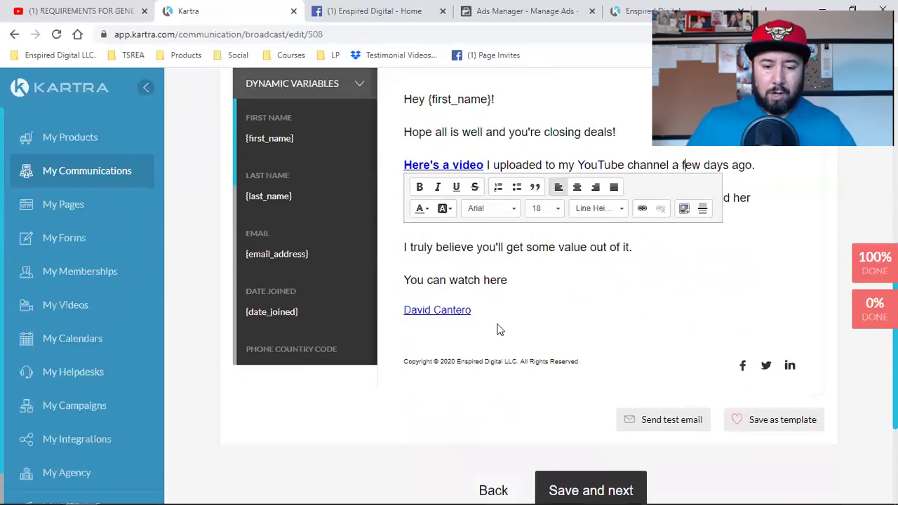
left_click_drag(472, 308, 406, 310)
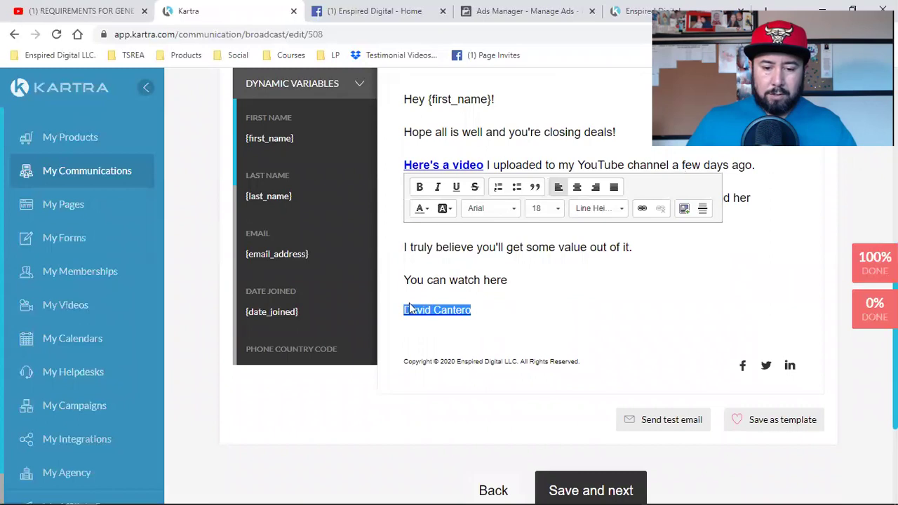
left_click(642, 209)
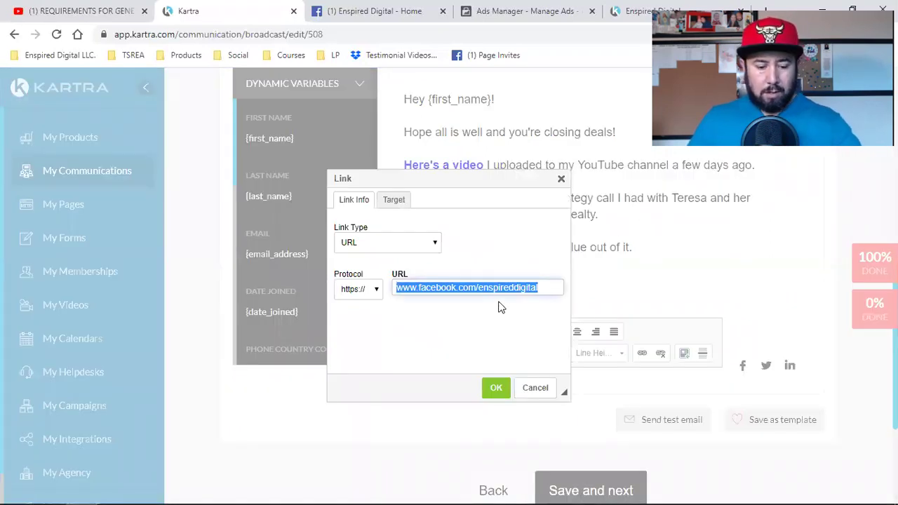
left_click(534, 387)
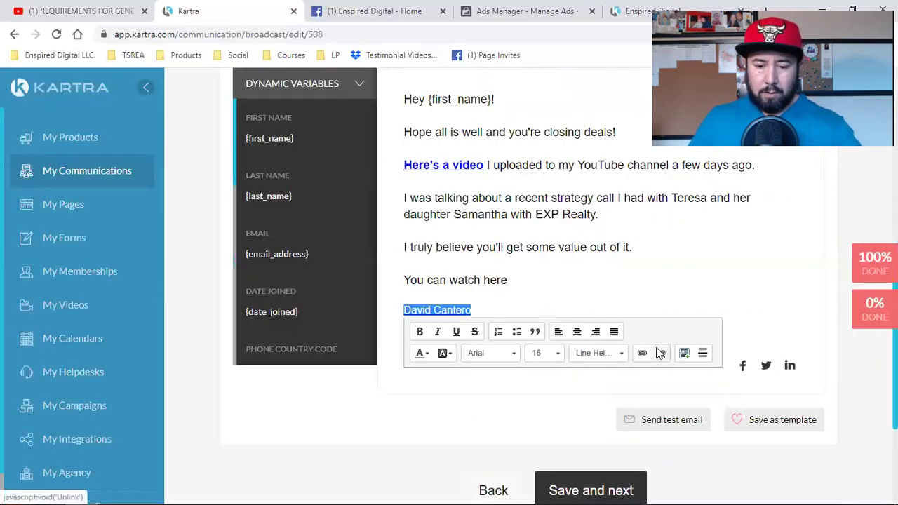
left_click(504, 277)
left_click_drag(507, 277, 407, 277)
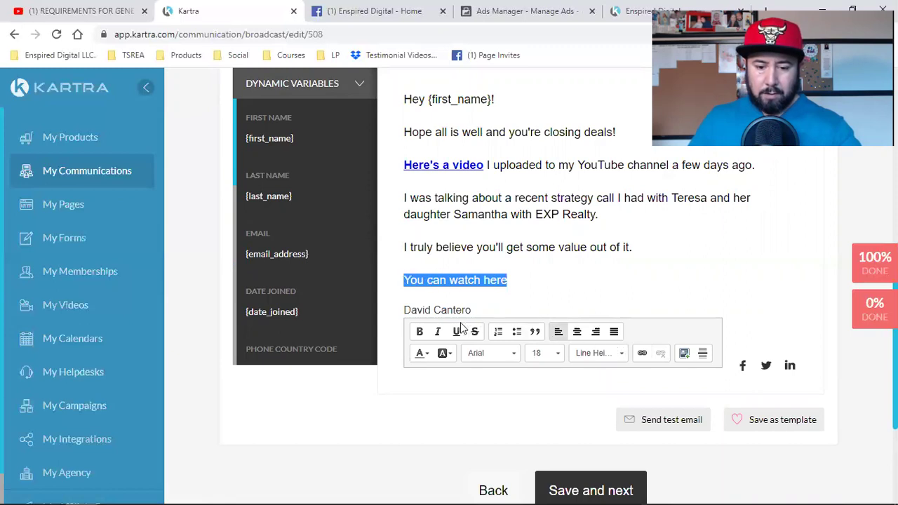
Make 'You can watch here' bold and link it to the landing page URL.
left_click(419, 332)
left_click(642, 353)
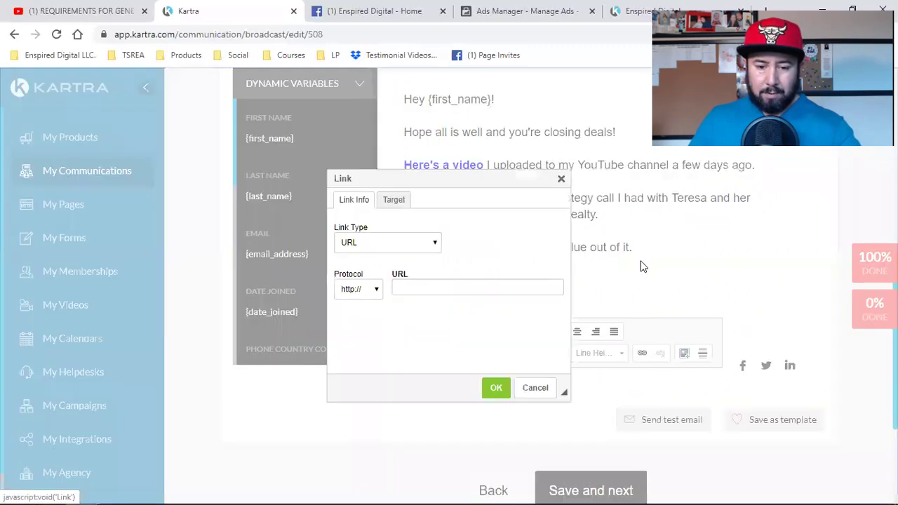
type("davidcantero3p.kartra.com/page/RWP332")
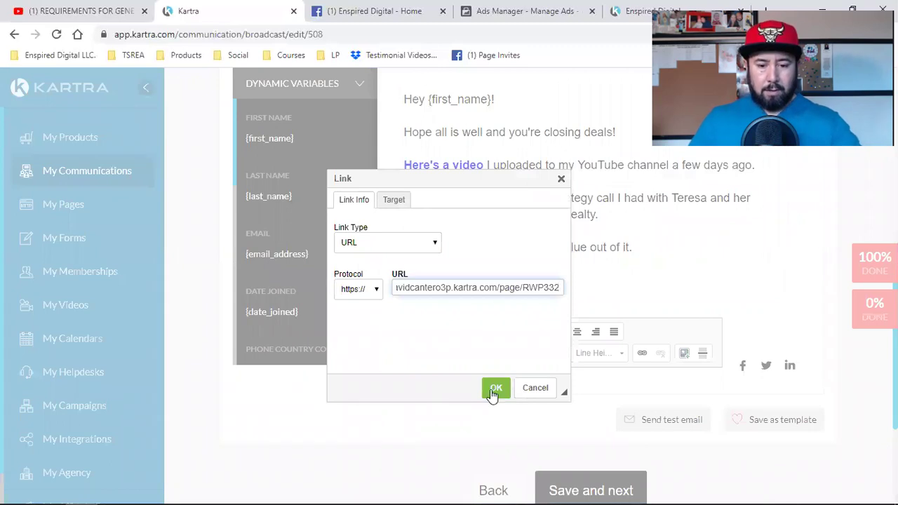
left_click(495, 390)
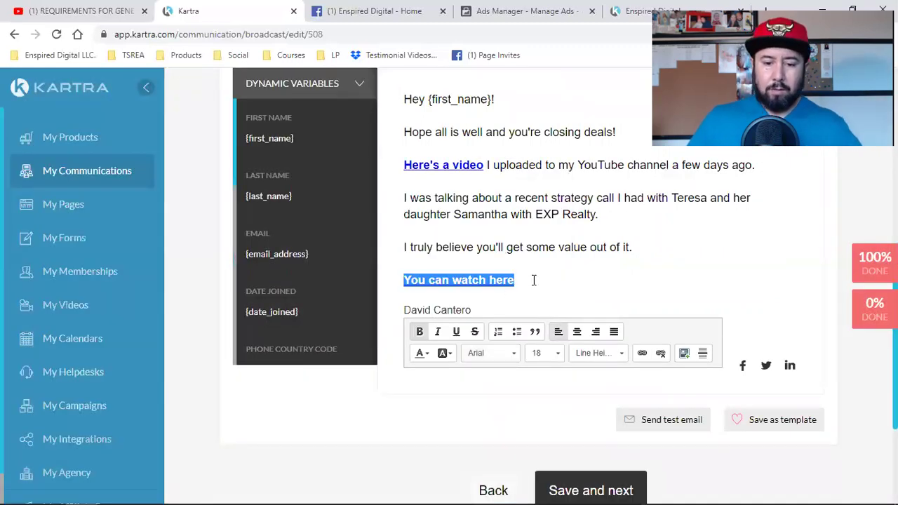
left_click(565, 270)
scroll(567, 272, "up", 4)
scroll(569, 275, "down", 4)
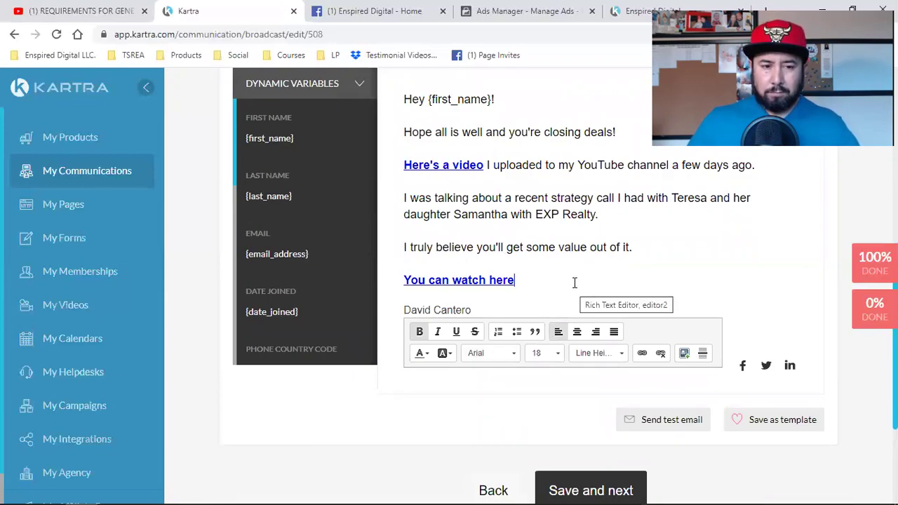
Reload the YouTube video tab, then return to the broadcast email editor.
left_click(81, 10)
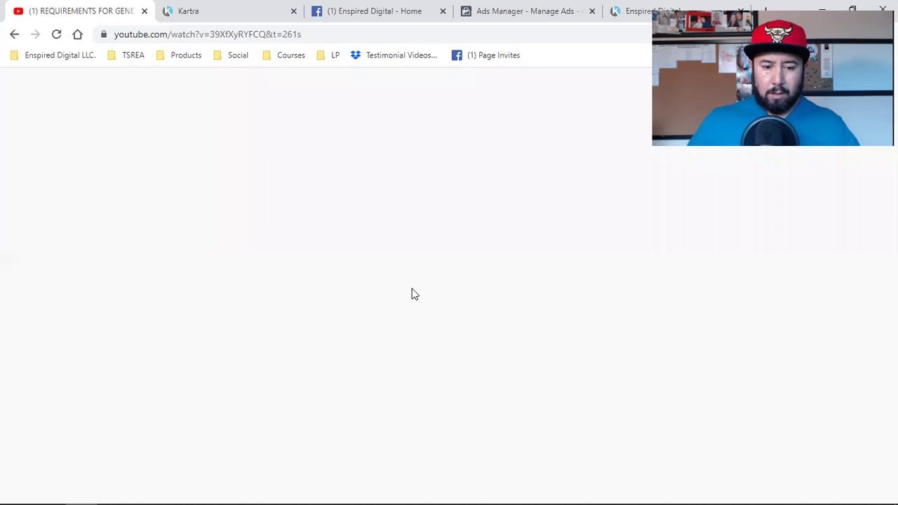
left_click(57, 35)
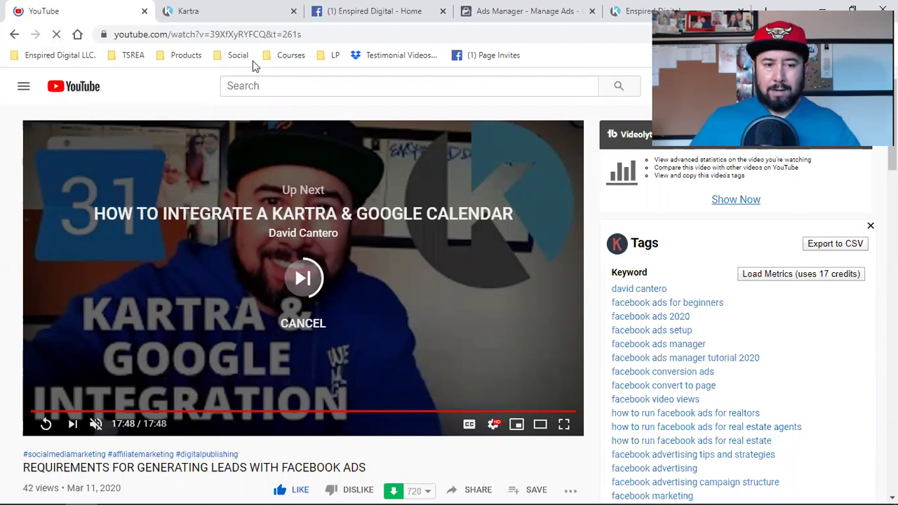
left_click(247, 7)
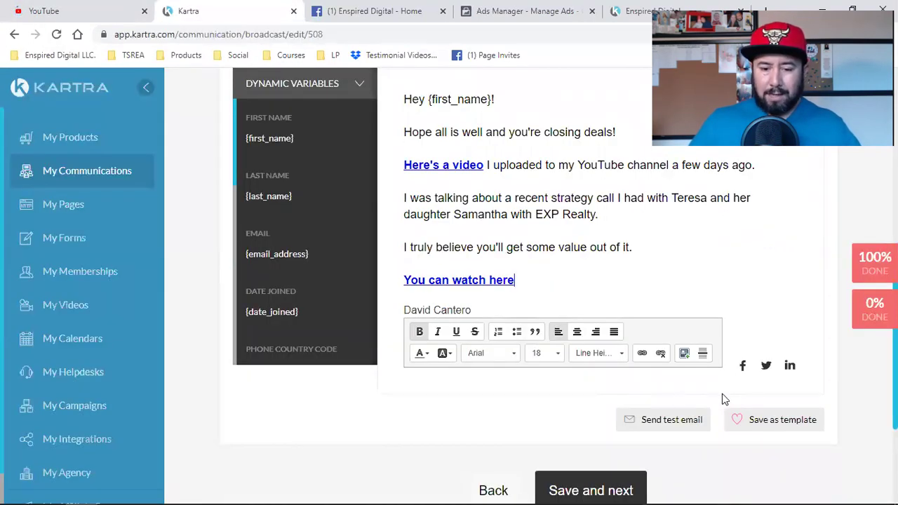
scroll(661, 316, "up", 2)
scroll(663, 324, "down", 4)
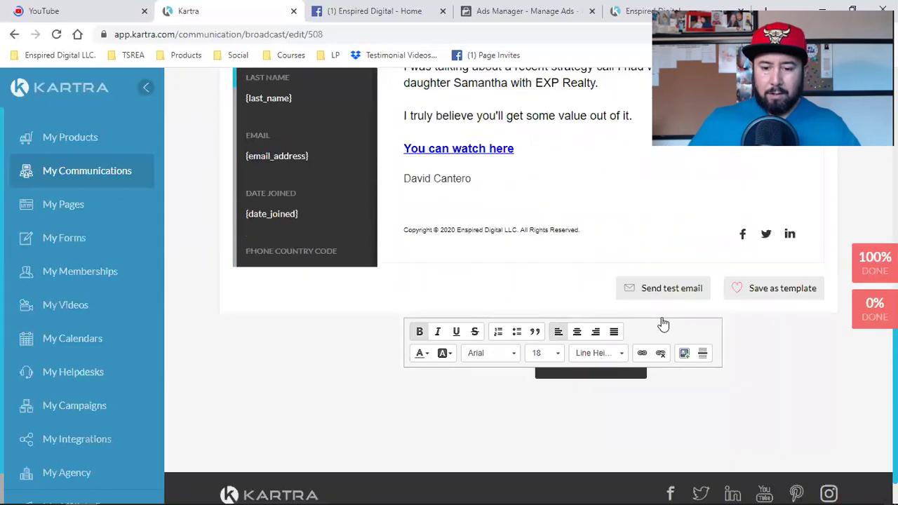
Send a test copy of the email to the Gmail test address.
left_click(664, 295)
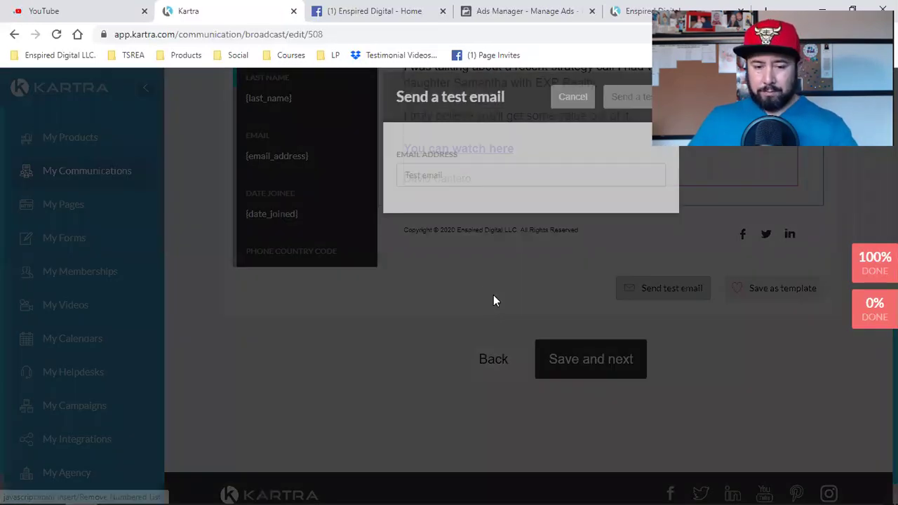
left_click(463, 191)
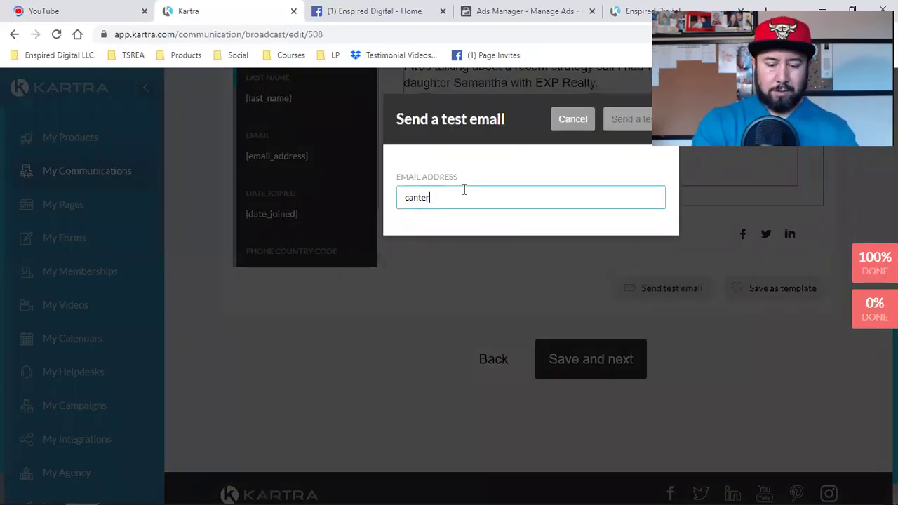
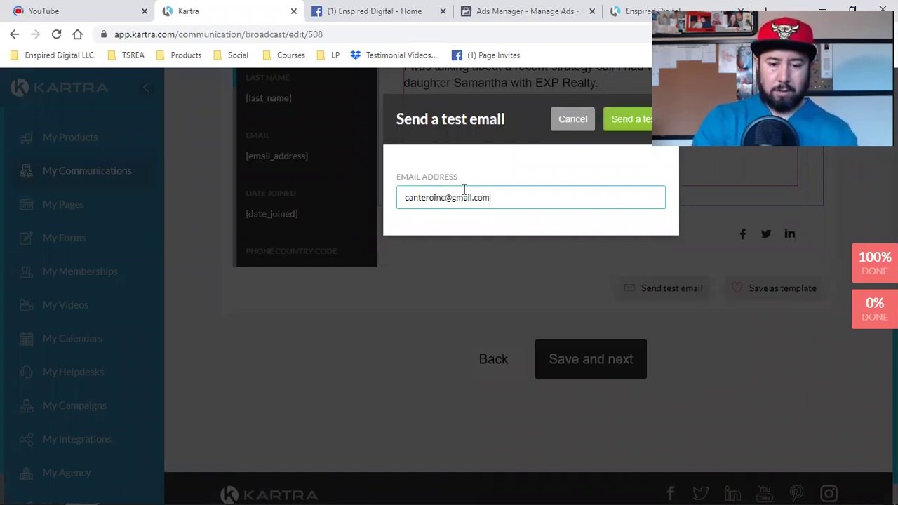
left_click(624, 118)
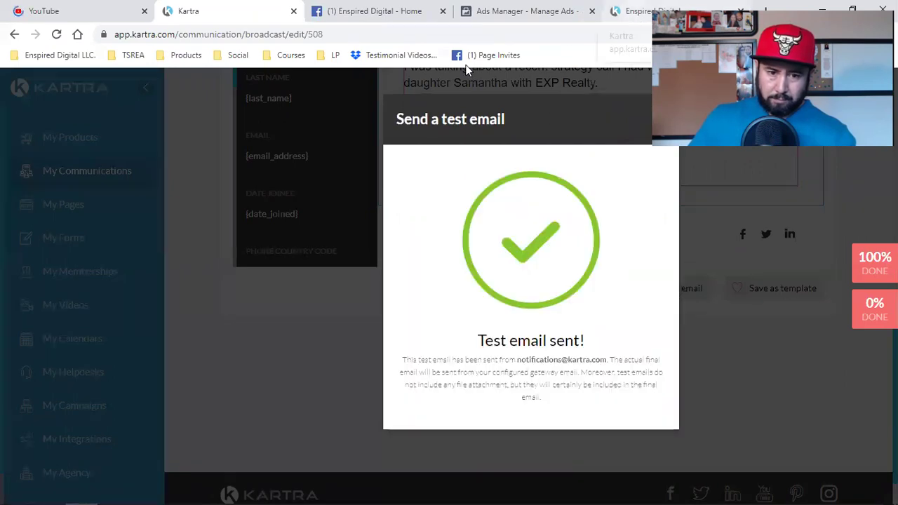
left_click(639, 12)
Load the Google home page and close the YouTube tab.
left_click(76, 35)
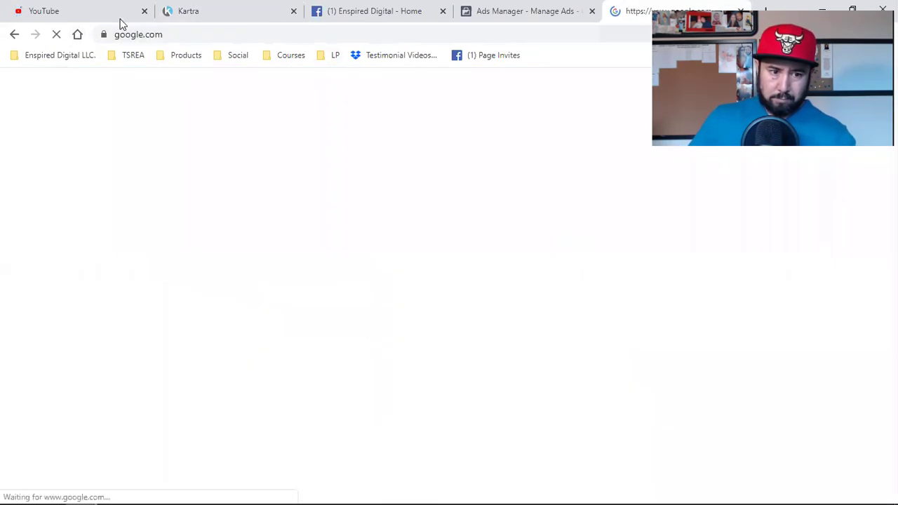
left_click(122, 12)
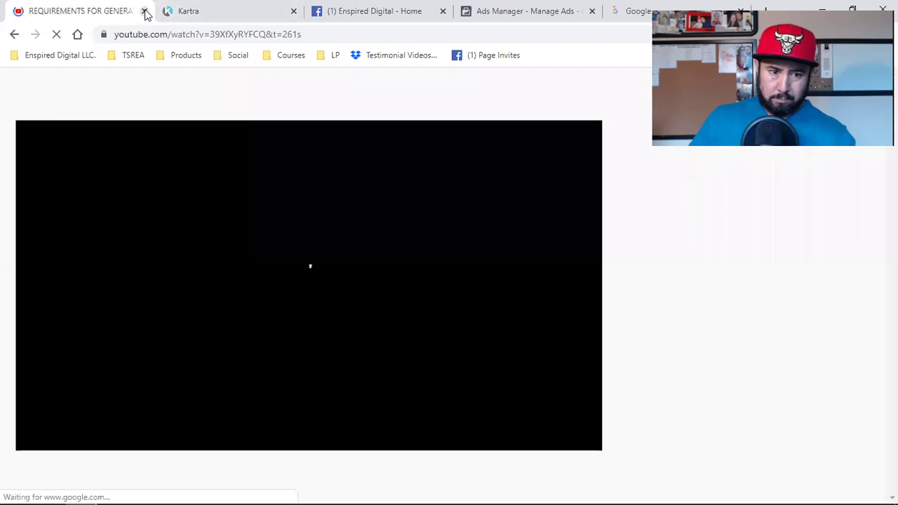
key("ctrl+w")
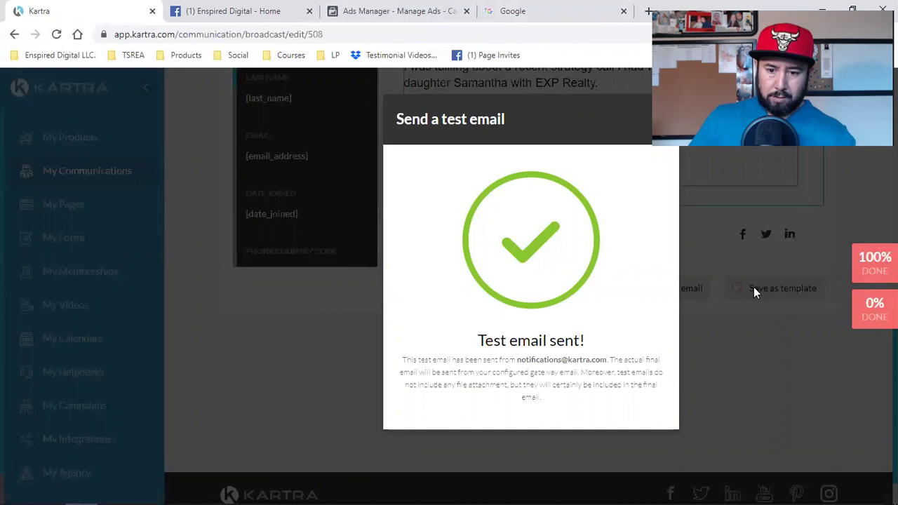
Dismiss the test confirmation, Save and next past automations, choose Send now, then view the Google tab.
left_click(674, 82)
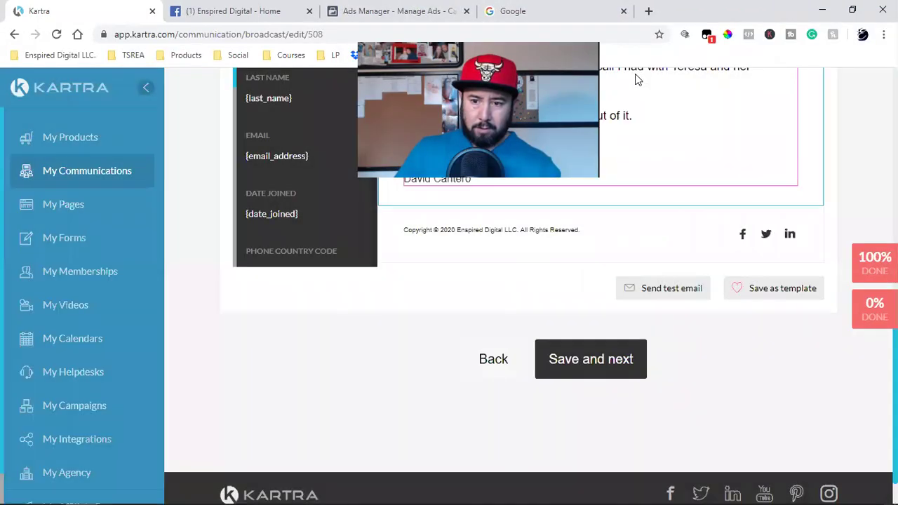
left_click(575, 358)
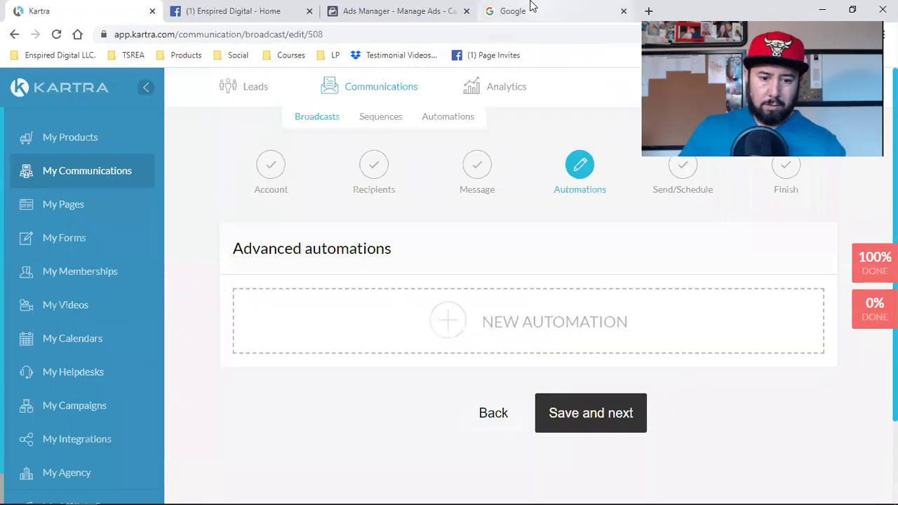
left_click(563, 410)
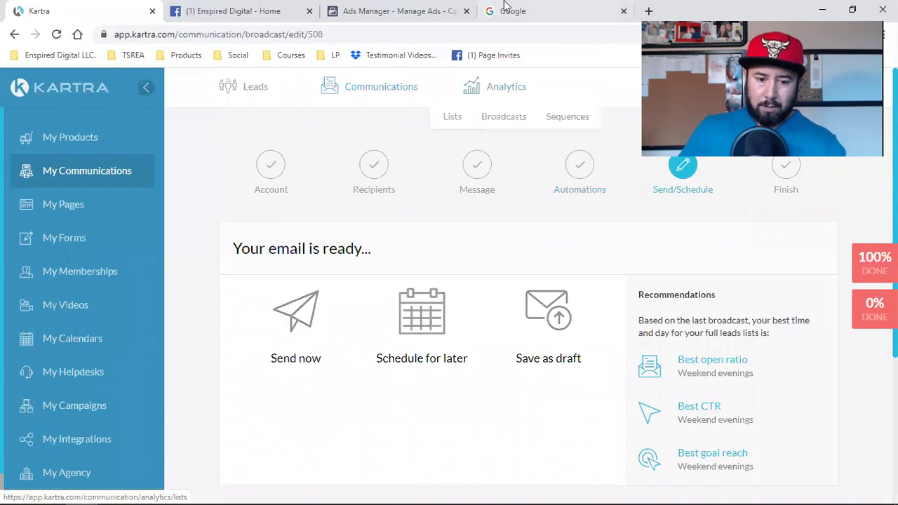
left_click(301, 327)
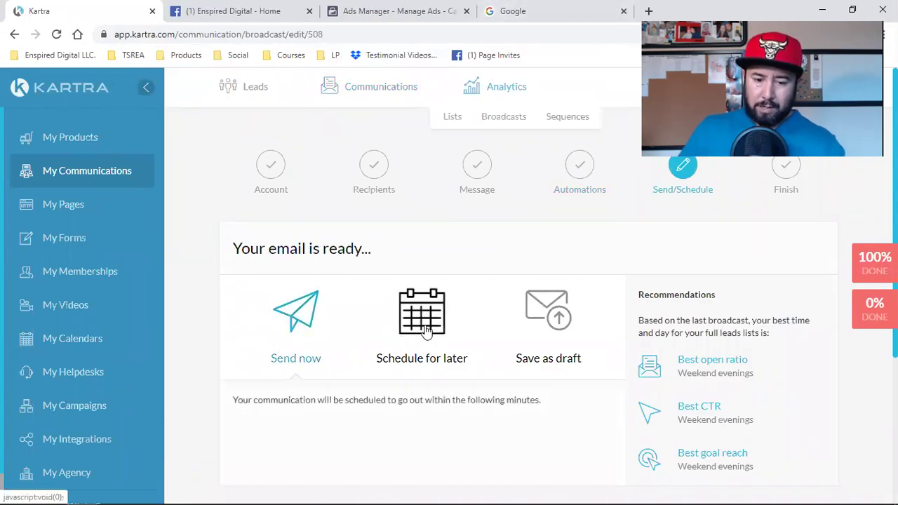
scroll(567, 343, "down", 3)
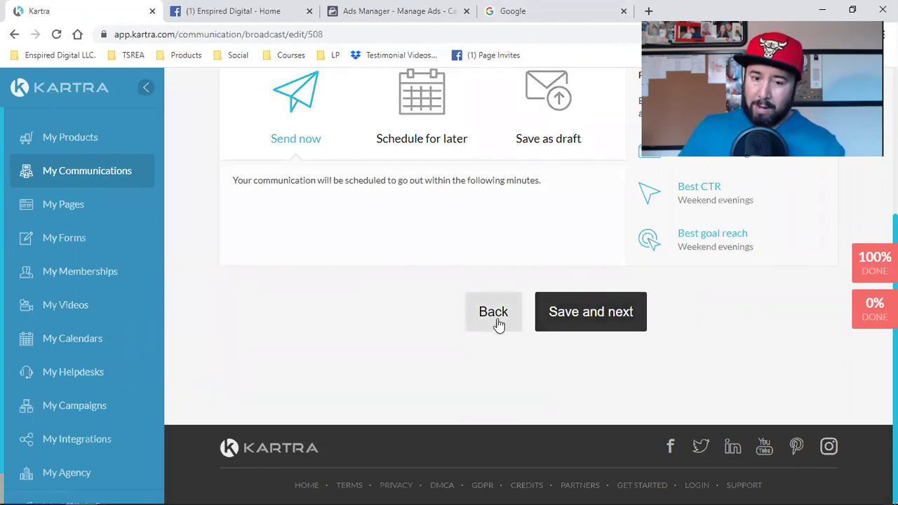
left_click(505, 8)
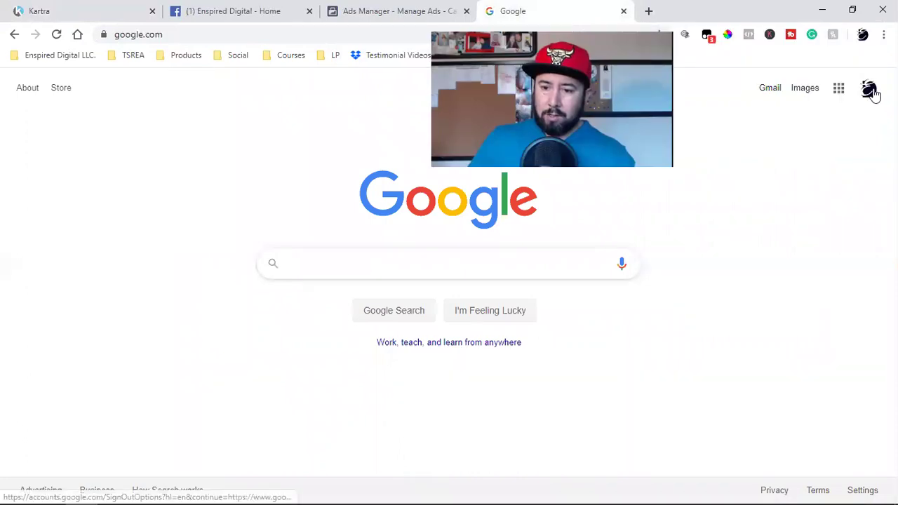
Open Gmail, read the TEST email, and follow its 'Here's a video' link.
left_click(870, 89)
left_click(773, 90)
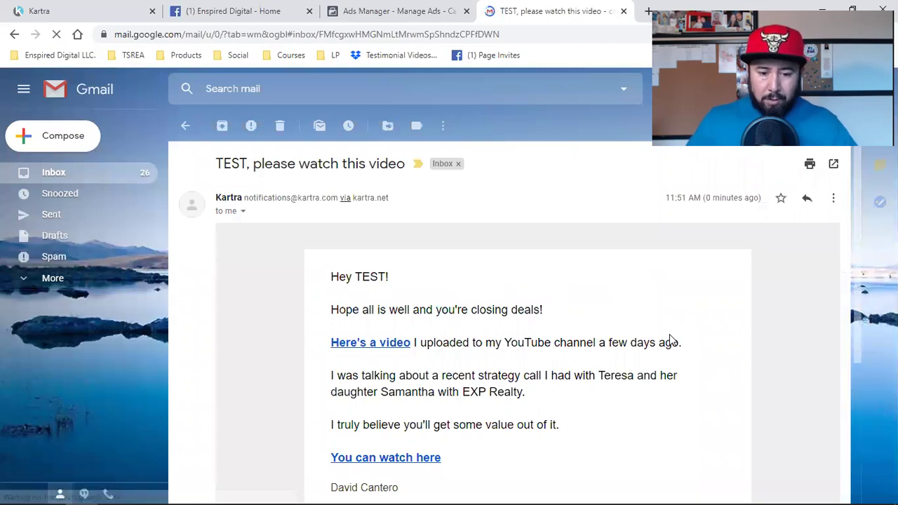
scroll(390, 355, "down", 2)
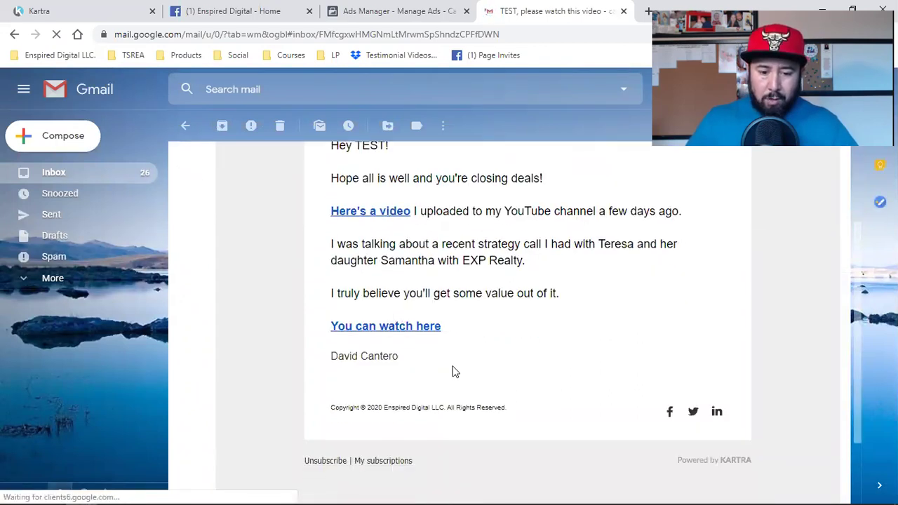
scroll(379, 268, "up", 2)
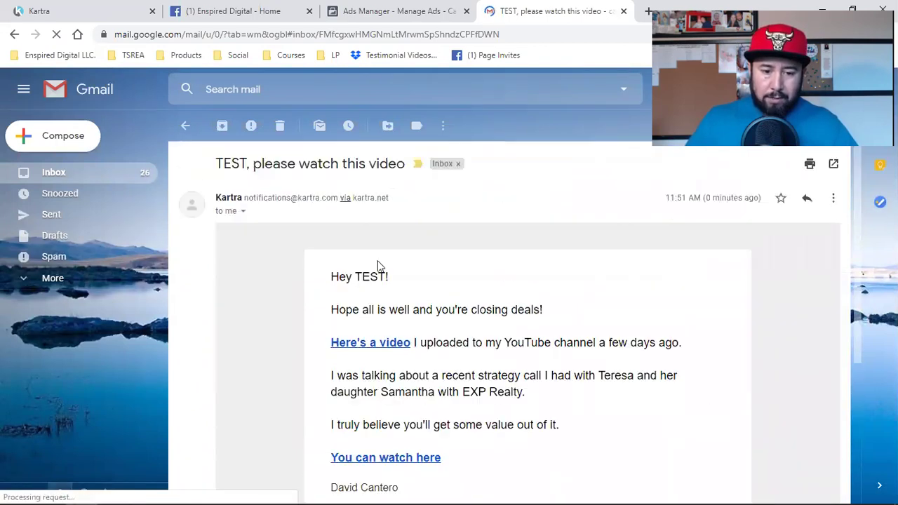
left_click(355, 344)
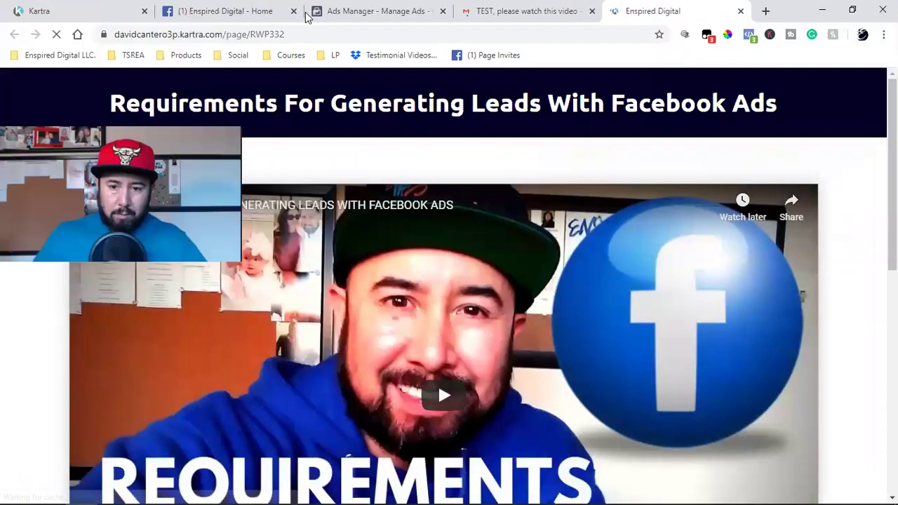
Inspect the page's Facebook pixel with Pixel Helper and start the embedded video.
left_click(749, 35)
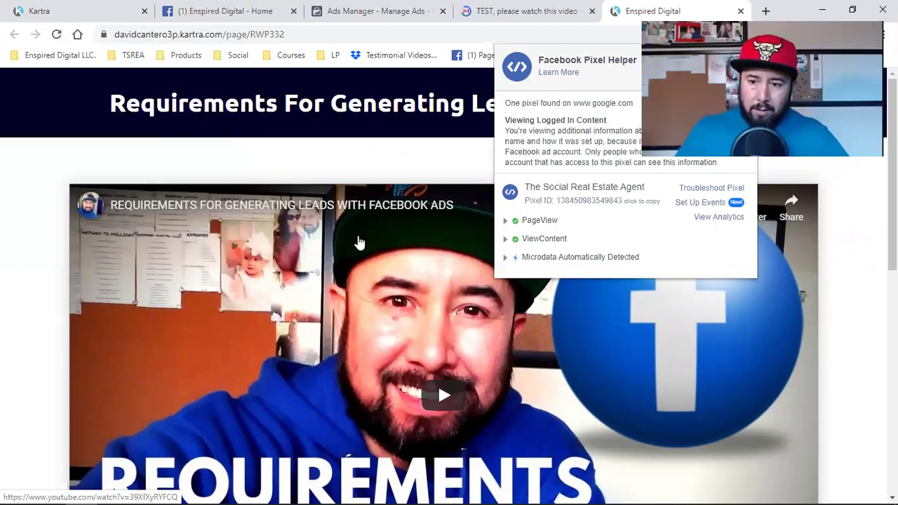
left_click(358, 242)
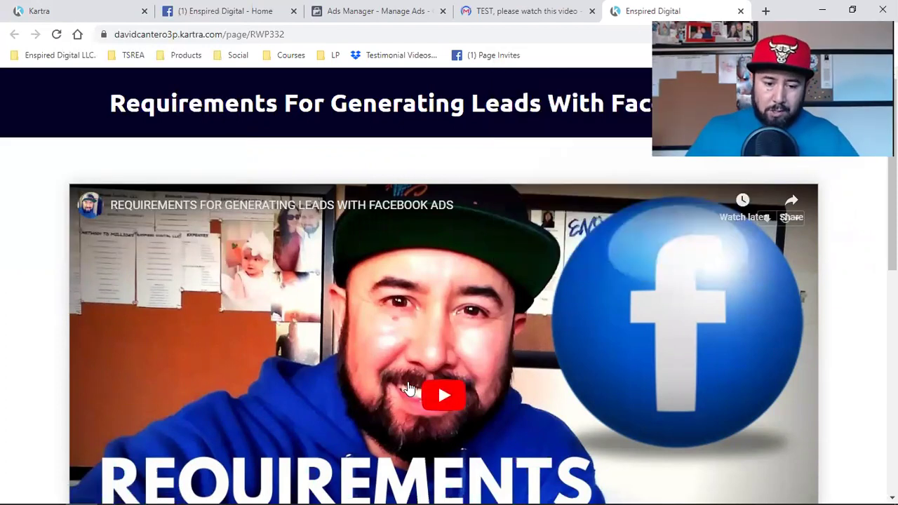
left_click(410, 388)
Scroll down and open the Schedule Your Free Strategy Call booking page.
scroll(410, 388, "down", 3)
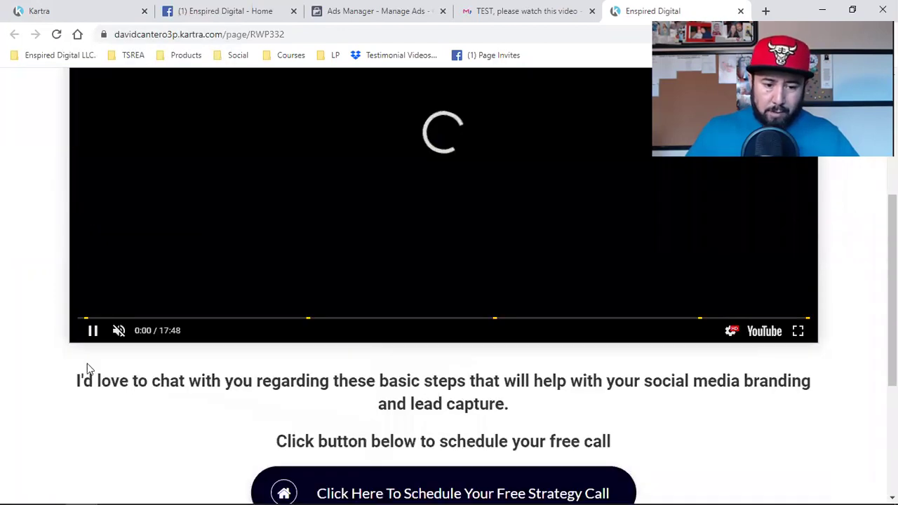
scroll(475, 341, "up", 2)
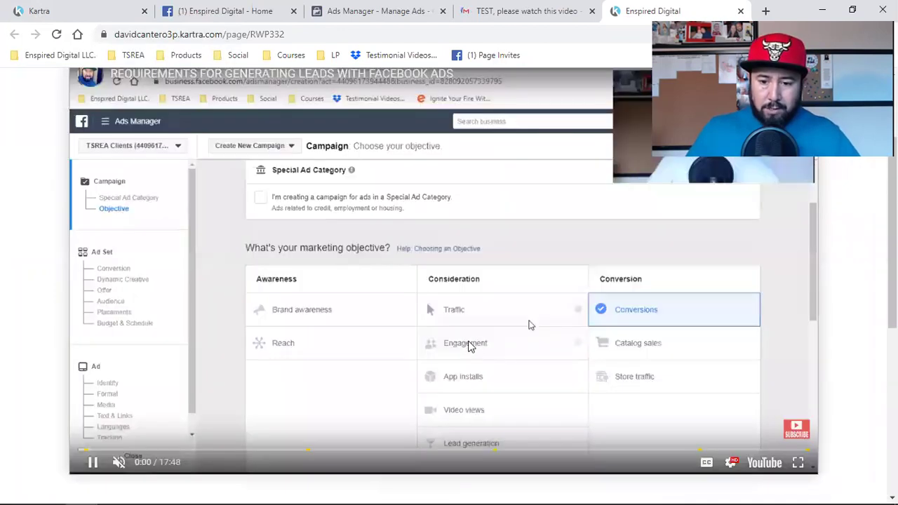
scroll(472, 347, "up", 2)
scroll(471, 346, "down", 2)
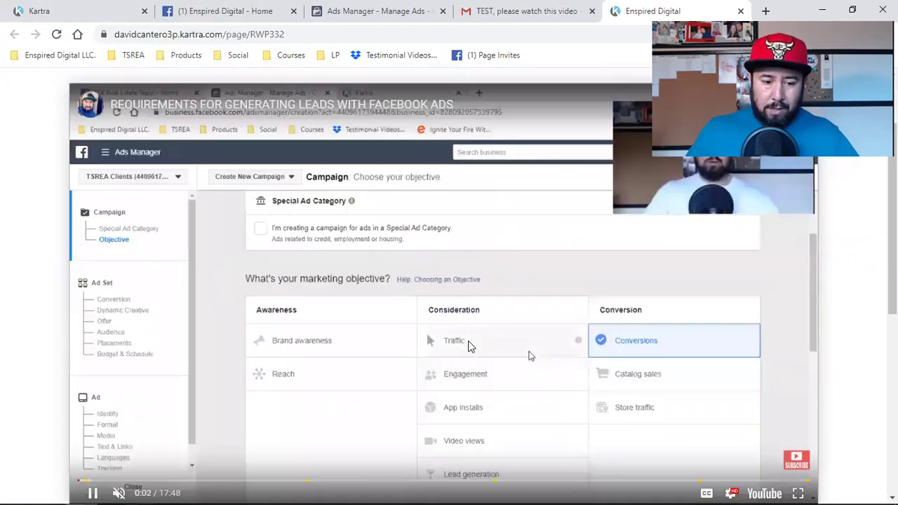
scroll(295, 365, "down", 3)
scroll(351, 273, "down", 2)
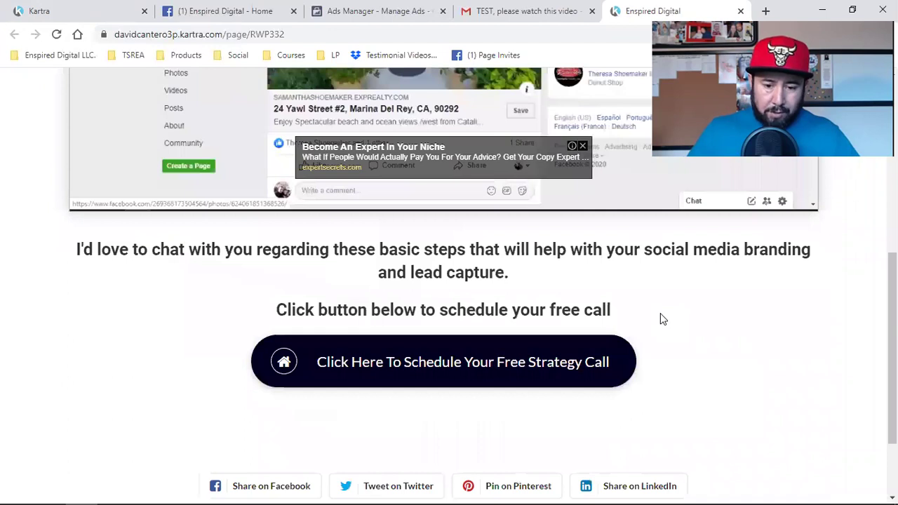
left_click(412, 362)
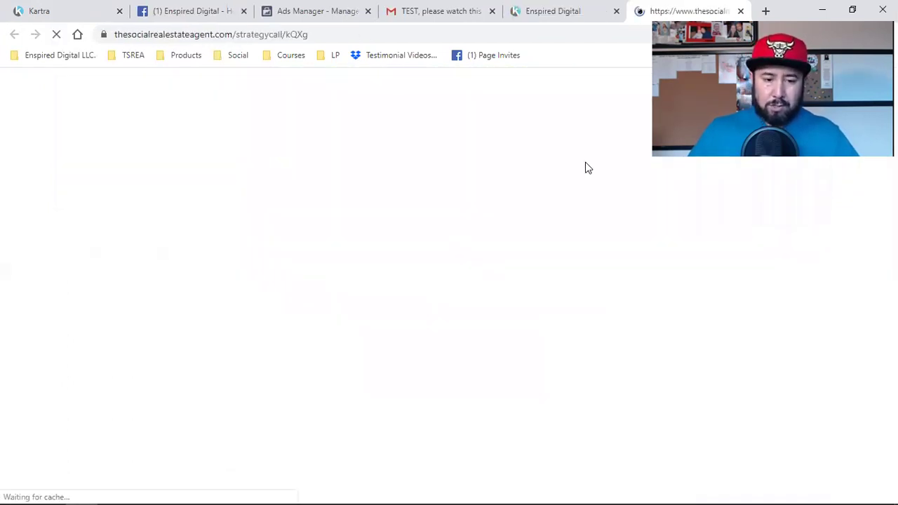